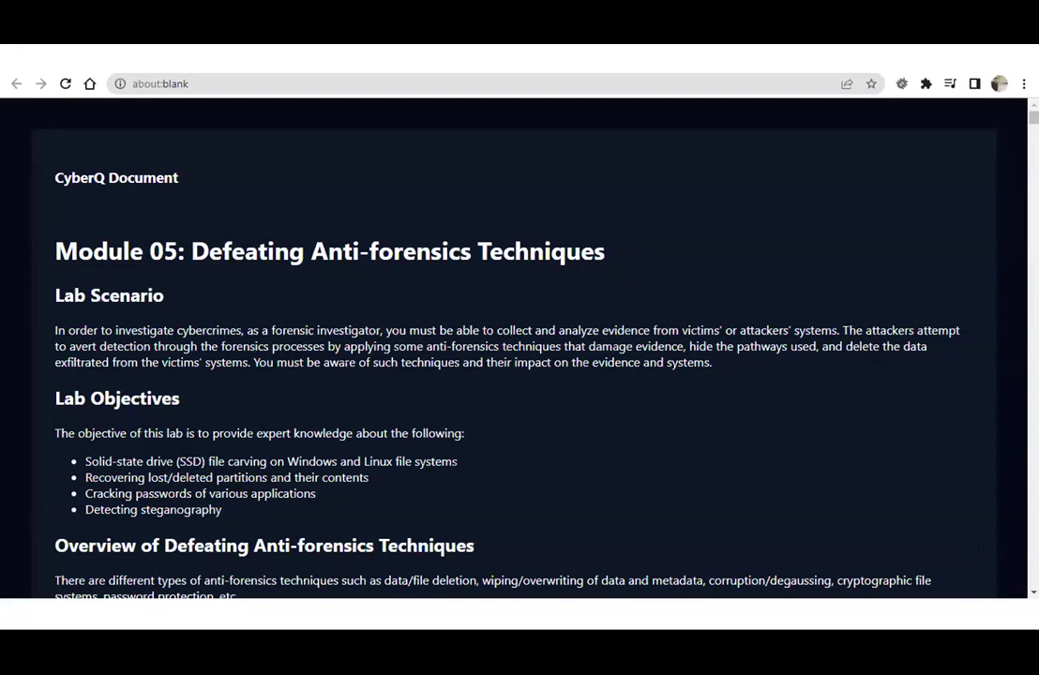
Highlight the lab lines about damaging evidence and the SSD file carving objective.
{"action": "left_click_drag", "start_coordinate": [480, 346], "coordinate": [717, 346]}
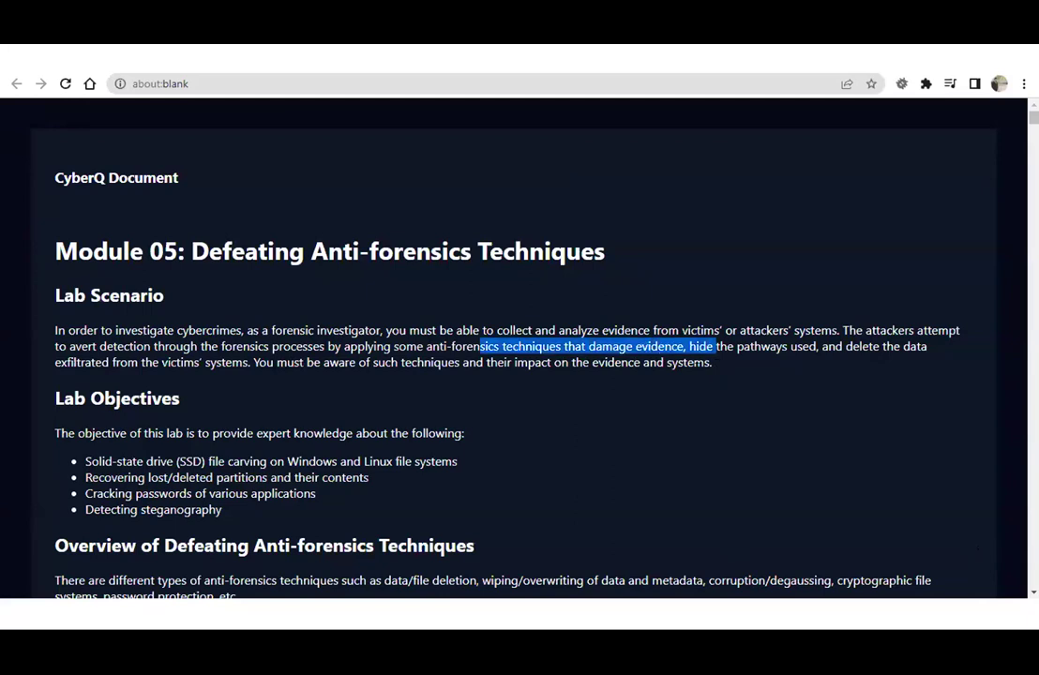
{"action": "left_click", "coordinate": [217, 383]}
{"action": "scroll", "coordinate": [217, 383], "scroll_direction": "down", "scroll_amount": 2}
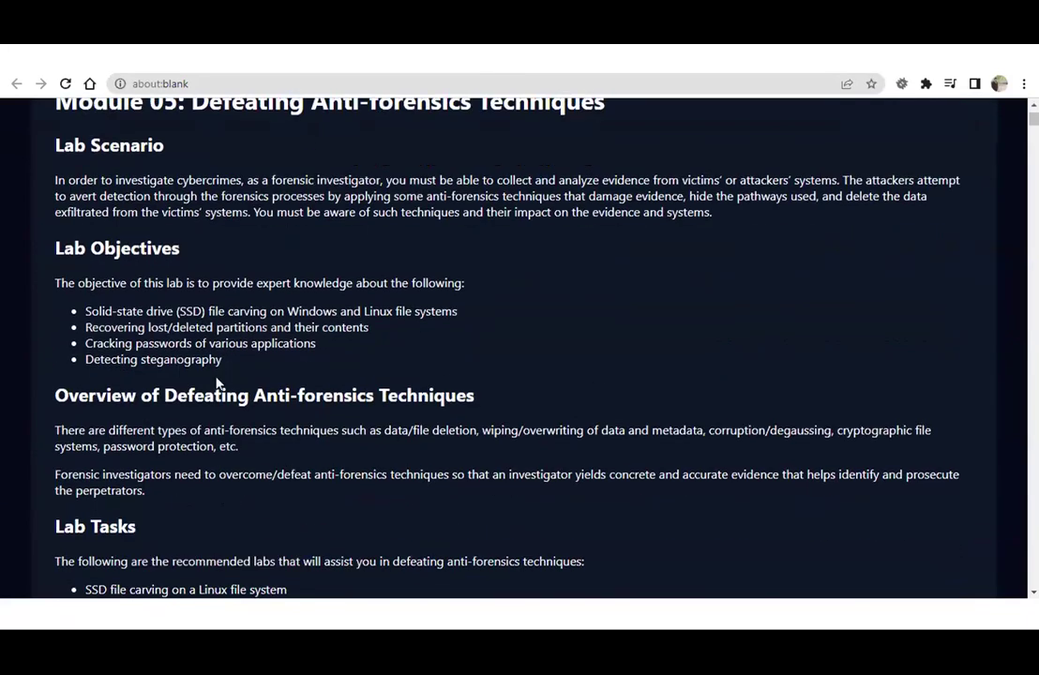
{"action": "left_click_drag", "start_coordinate": [99, 308], "coordinate": [337, 308]}
{"action": "left_click", "coordinate": [322, 345]}
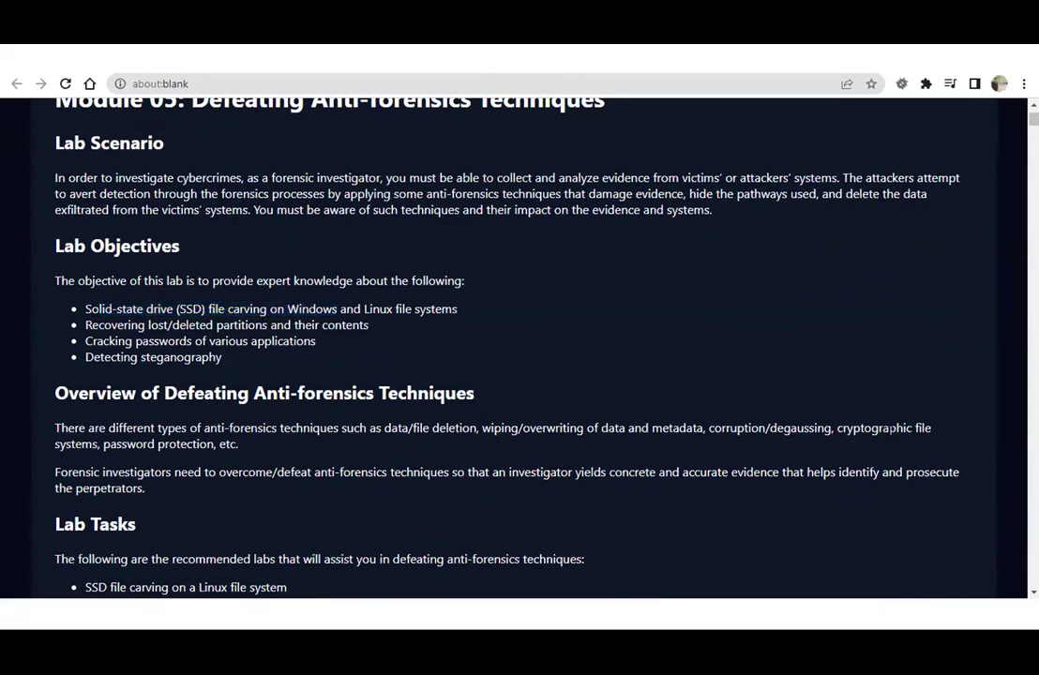
Scroll on to the Lab 1: SSD File Carving on a Linux File System section.
{"action": "scroll", "coordinate": [139, 310], "scroll_direction": "down", "scroll_amount": 5}
{"action": "left_click_drag", "start_coordinate": [131, 310], "coordinate": [617, 328]}
{"action": "left_click", "coordinate": [617, 328]}
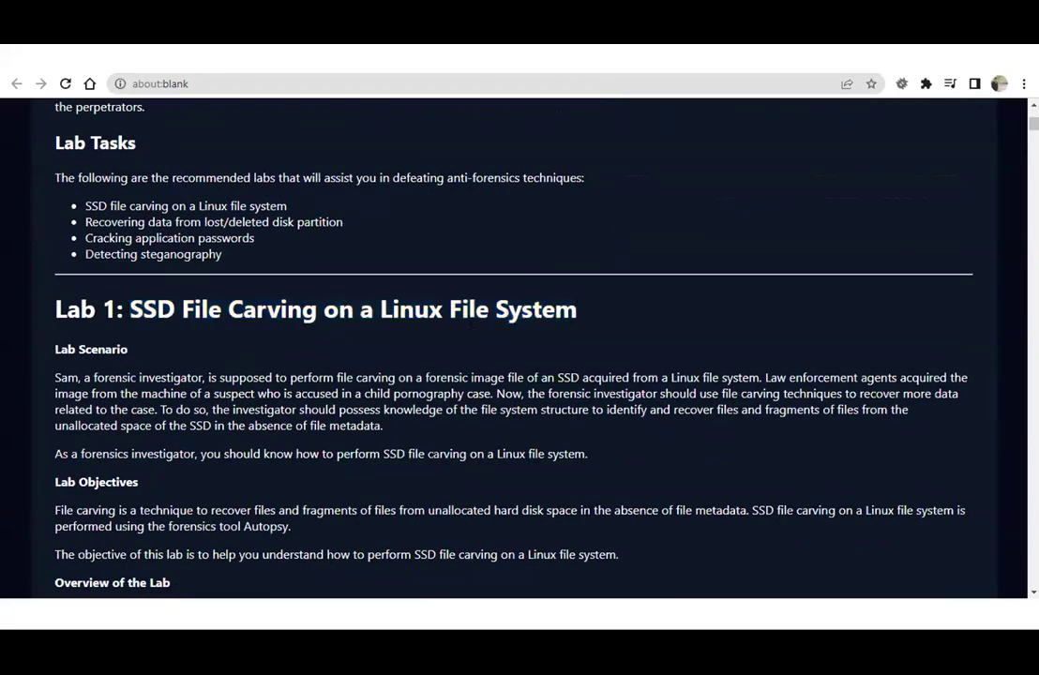
{"action": "scroll", "coordinate": [375, 286], "scroll_direction": "down", "scroll_amount": 1}
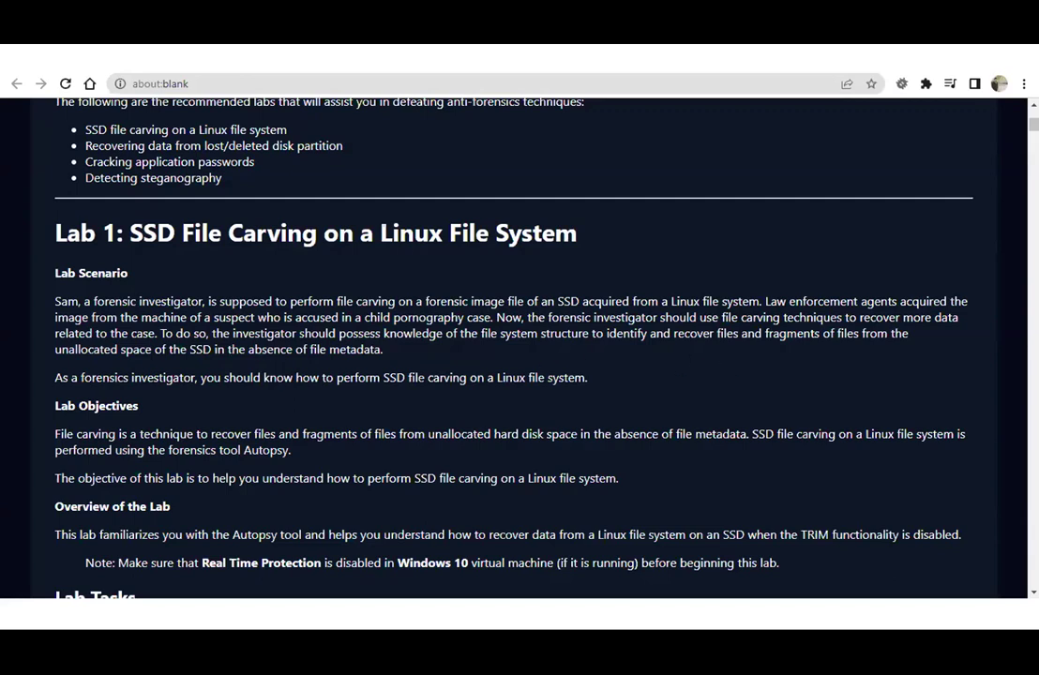
{"action": "scroll", "coordinate": [389, 318], "scroll_direction": "down", "scroll_amount": 3}
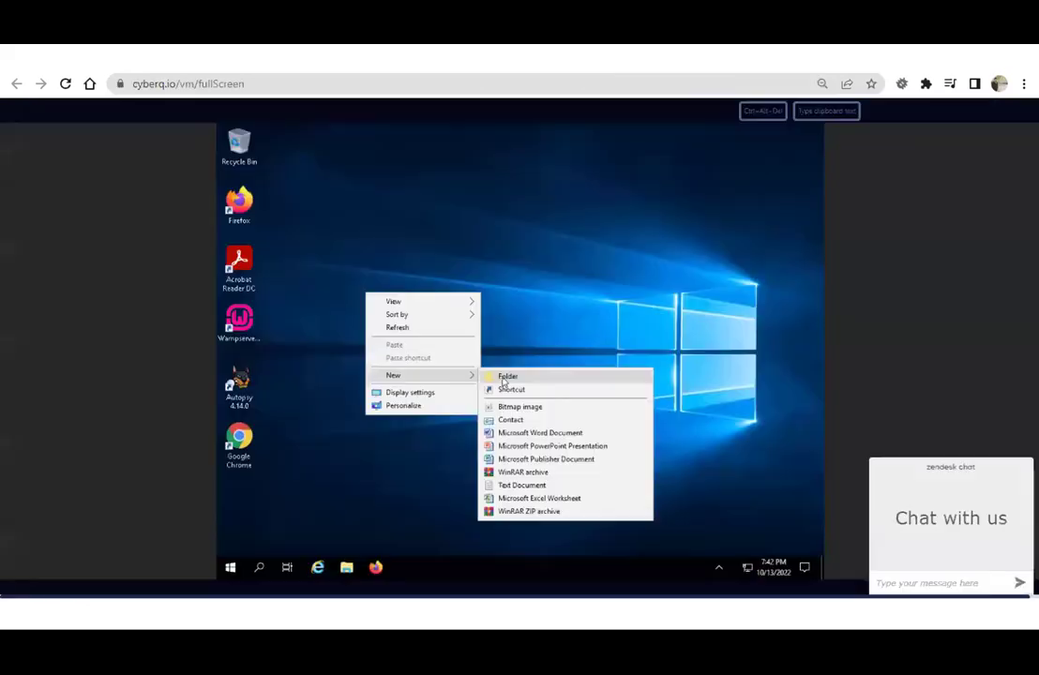
Create a desktop folder named 'Image File Analysis', then launch Autopsy and begin a new case.
{"action": "left_click", "coordinate": [504, 375]}
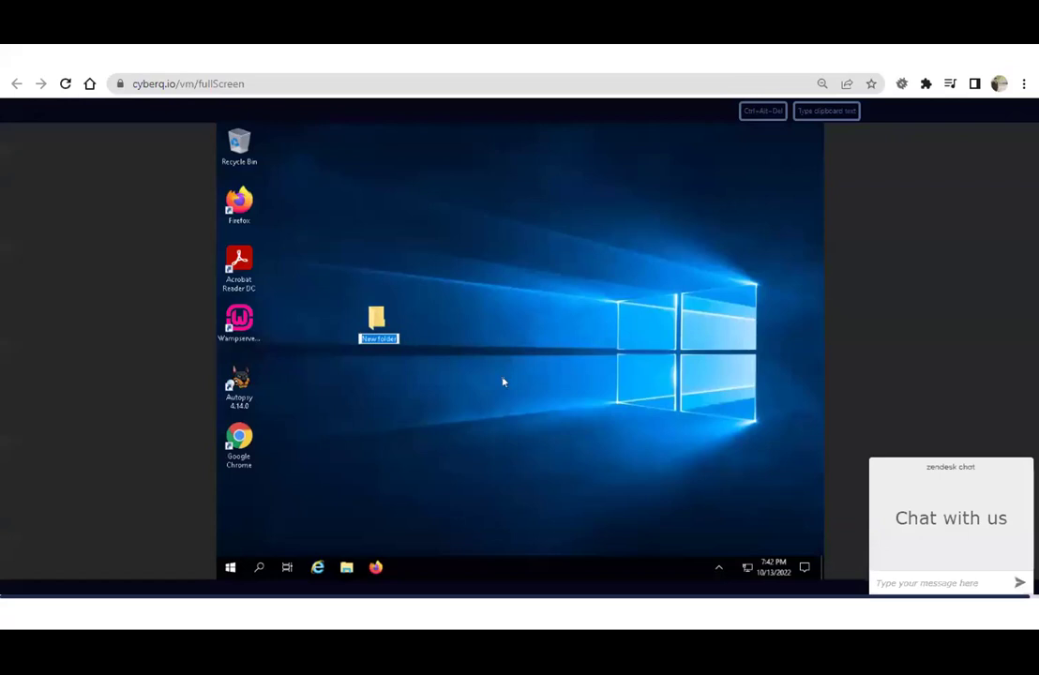
{"action": "type", "text": "Image File Analysis"}
{"action": "key", "text": "Return"}
{"action": "left_click_drag", "start_coordinate": [376, 323], "coordinate": [236, 498]}
{"action": "double_click", "coordinate": [242, 382]}
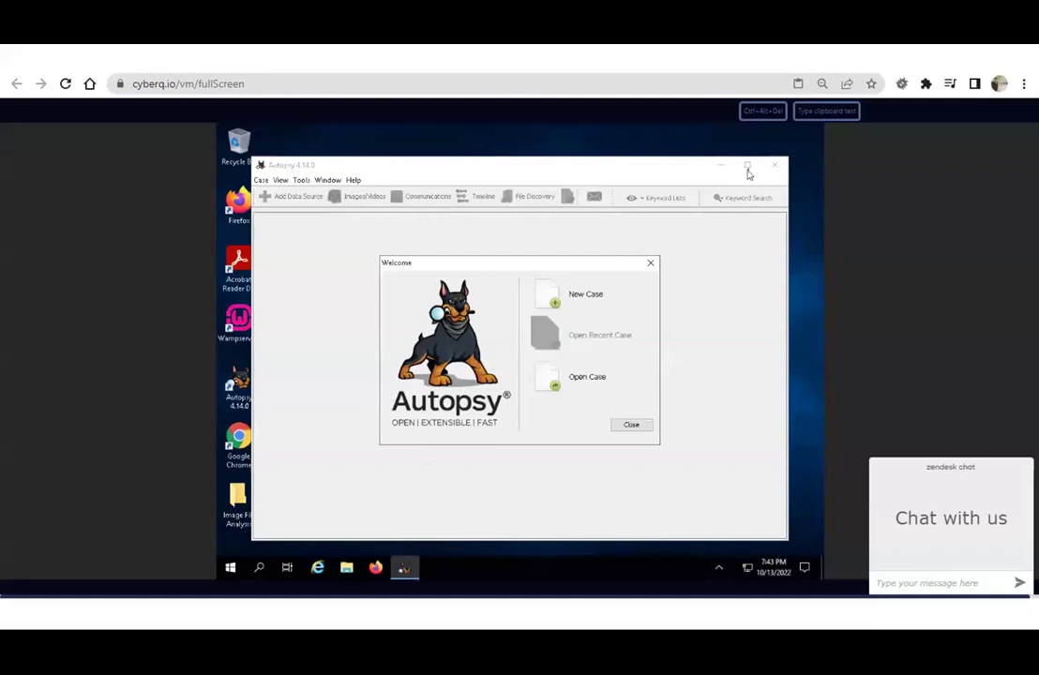
{"action": "left_click", "coordinate": [583, 295]}
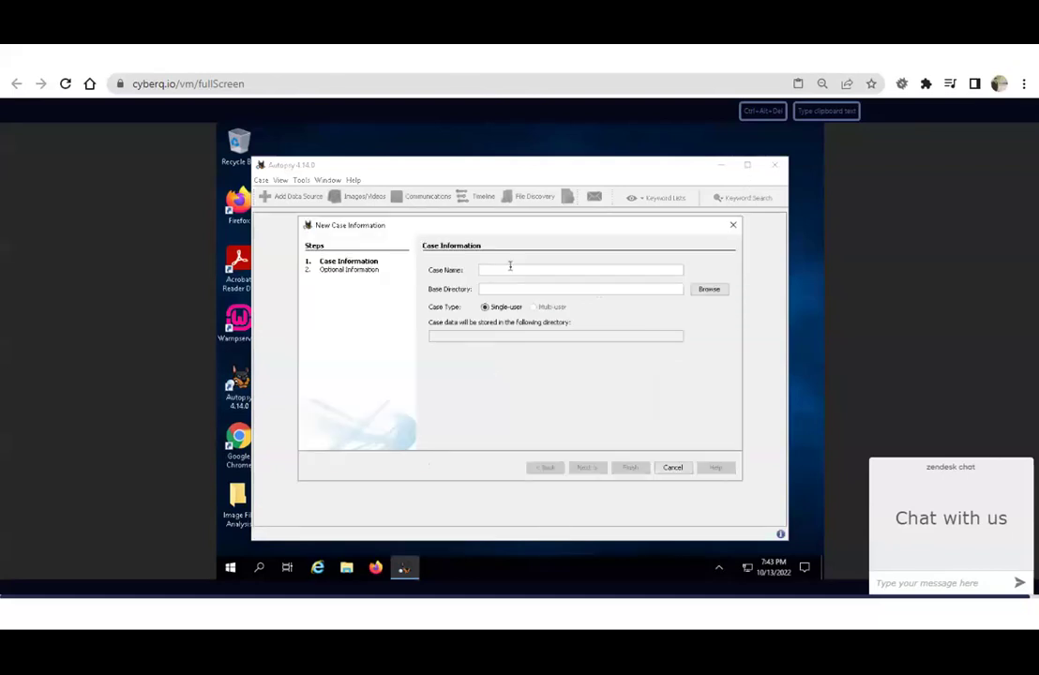
Name the case SSD File Carving (Linux File System) with base directory Desktop\Image File Analysis.
{"action": "type", "text": "SSD File Carving (Linux File System)"}
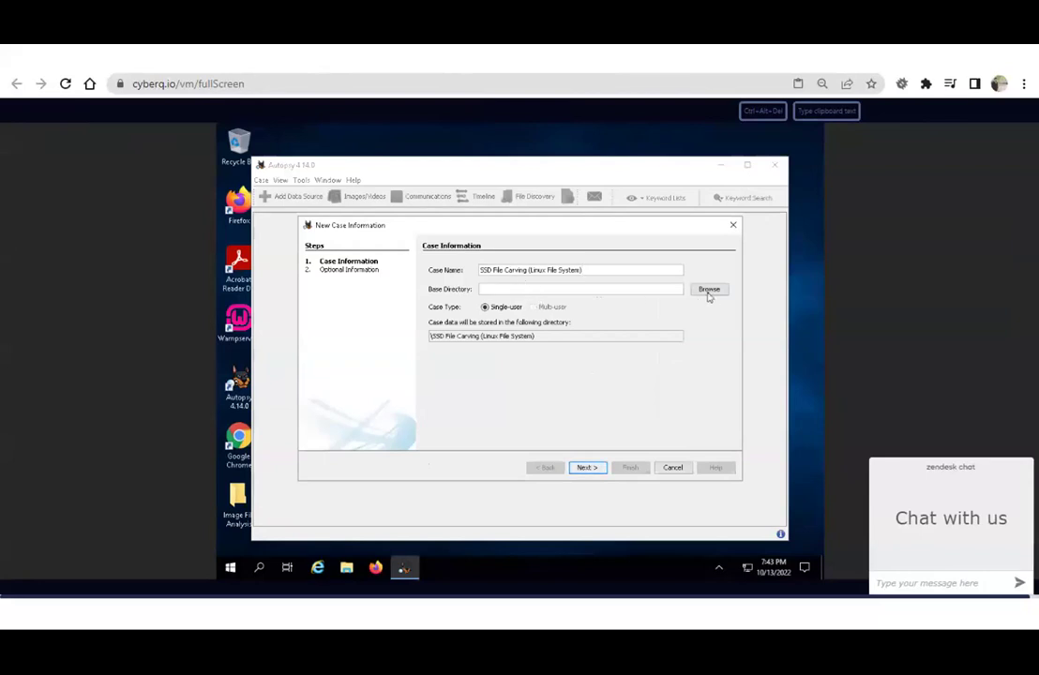
{"action": "left_click", "coordinate": [709, 288]}
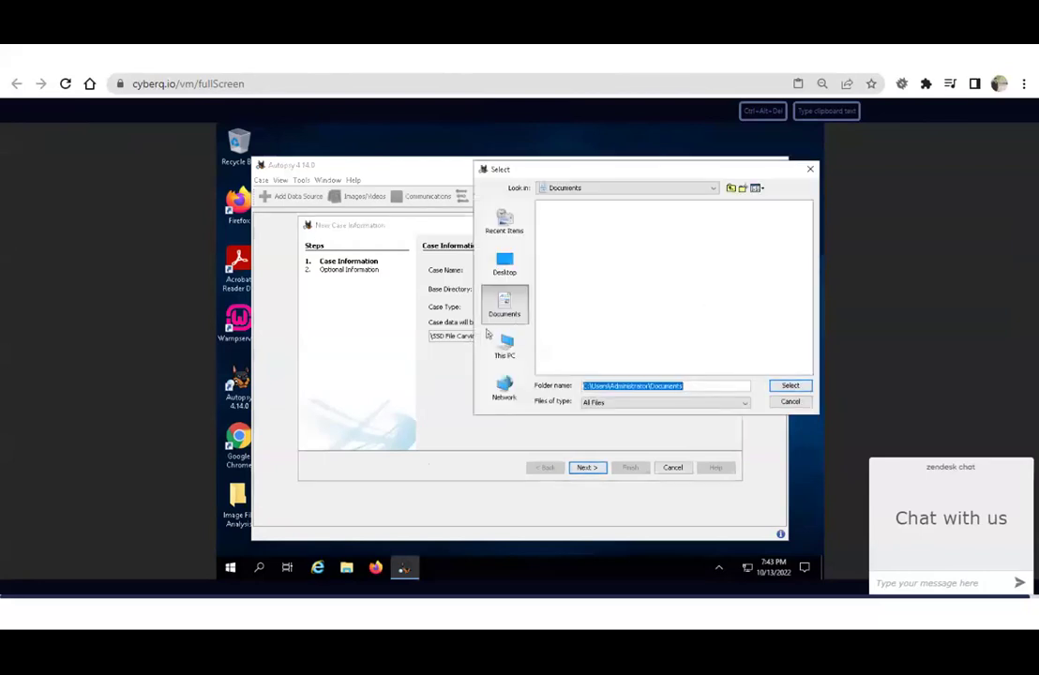
{"action": "left_click", "coordinate": [505, 257]}
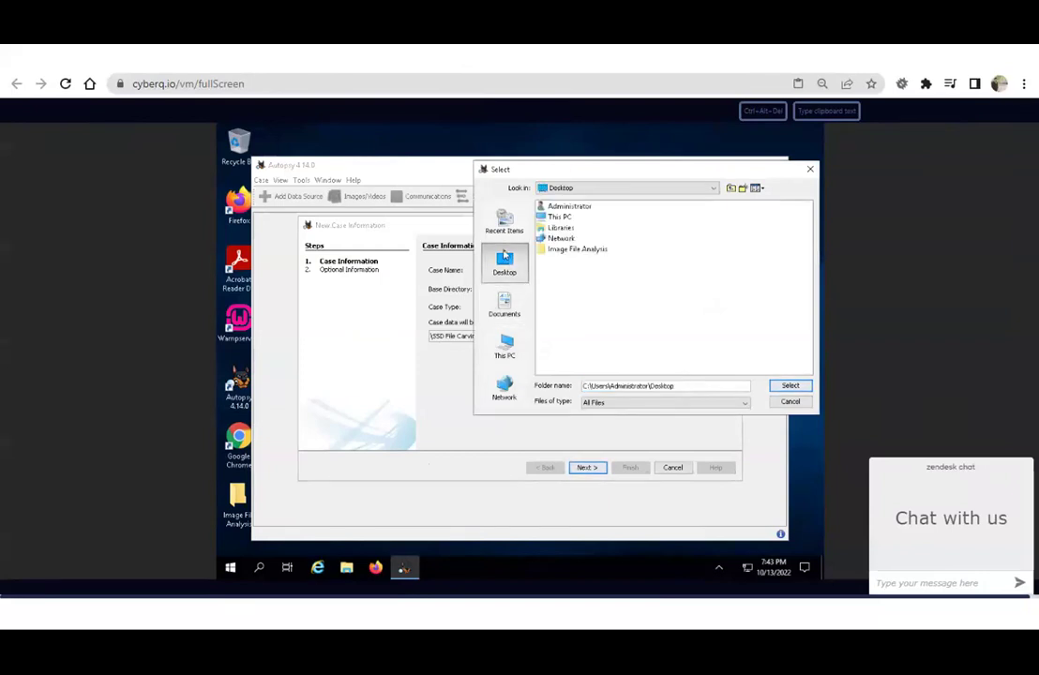
{"action": "left_click", "coordinate": [581, 252]}
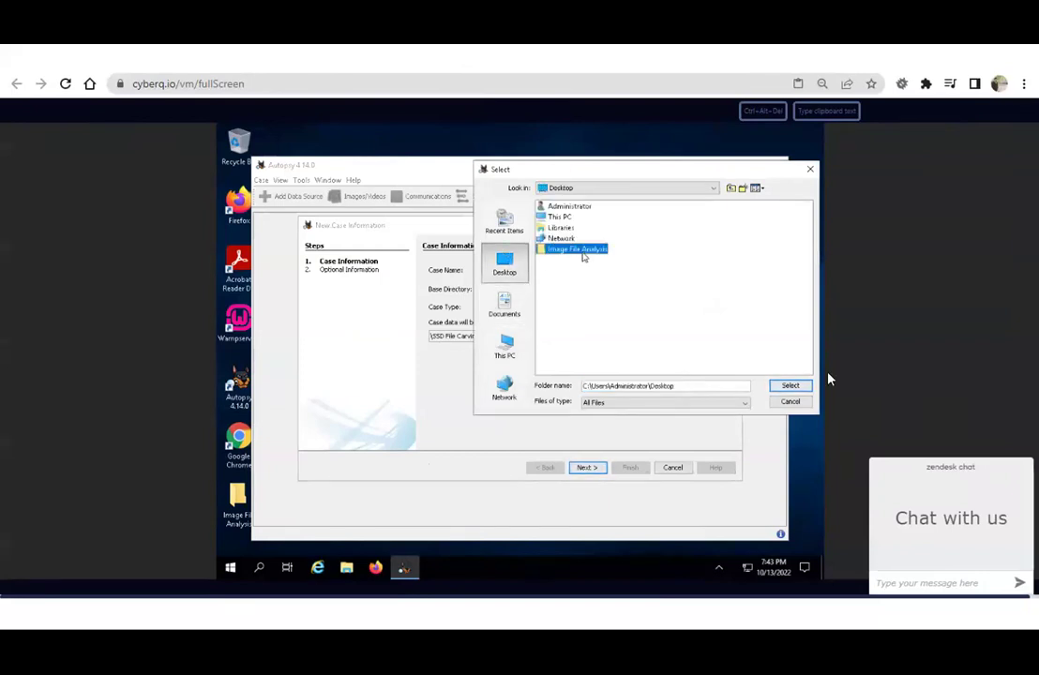
{"action": "left_click", "coordinate": [791, 385]}
{"action": "left_click", "coordinate": [587, 467]}
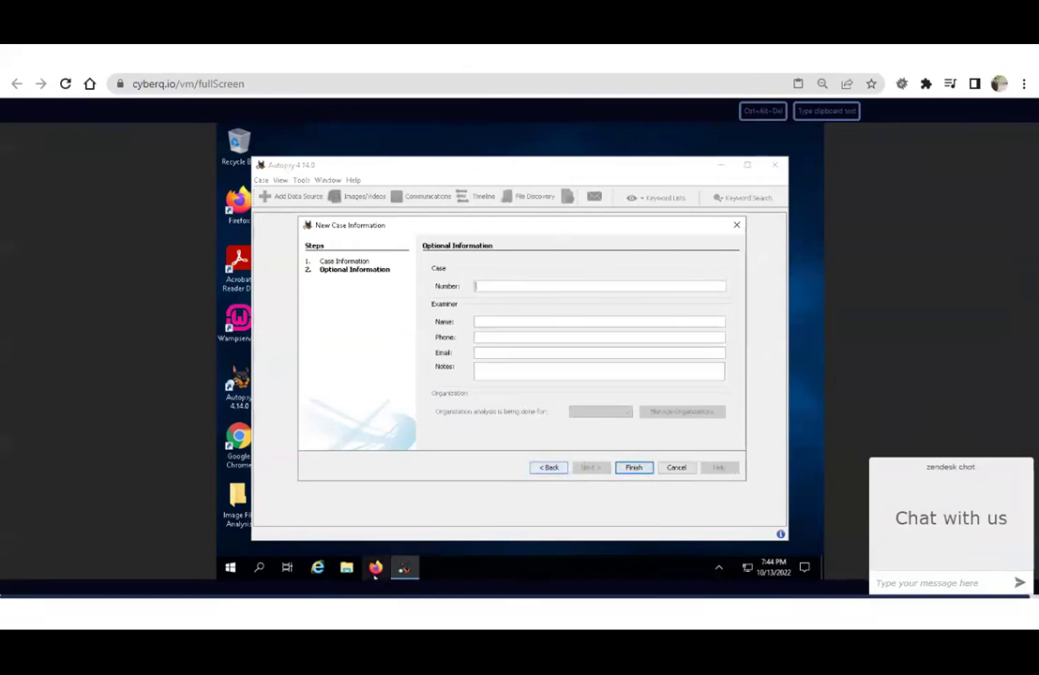
Enter case number 101 and the examiner's name, phone and e-mail, then finish creating the case.
{"action": "left_click", "coordinate": [490, 288]}
{"action": "type", "text": "101"}
{"action": "key", "text": "Tab"}
{"action": "type", "text": "Thahir"}
{"action": "key", "text": "Tab"}
{"action": "key", "text": "Tab"}
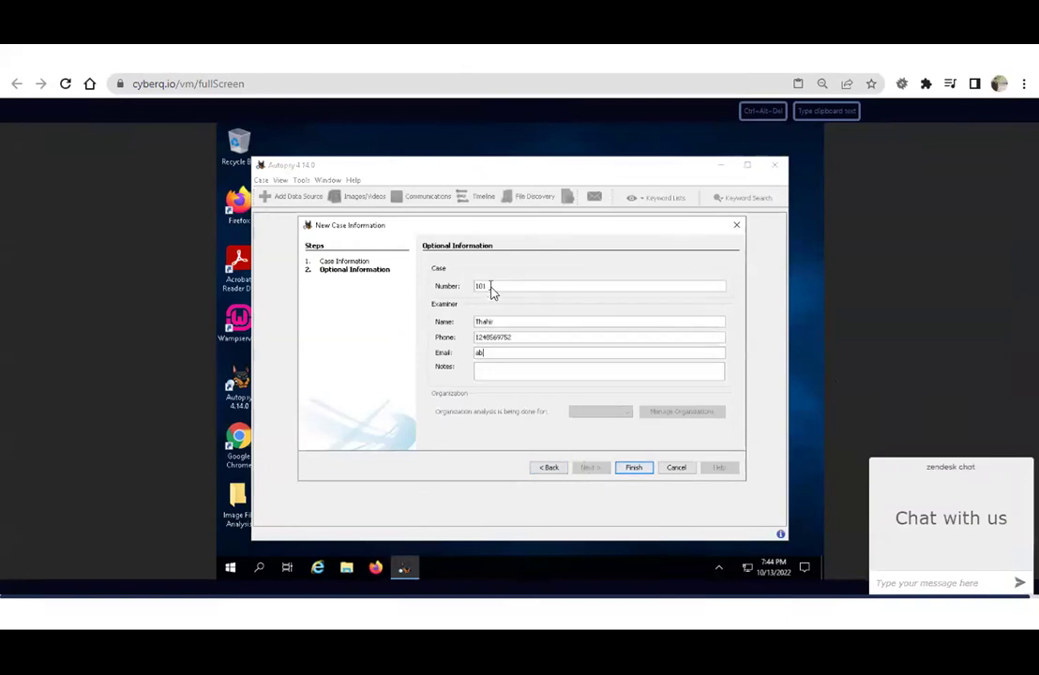
{"action": "left_click", "coordinate": [636, 470]}
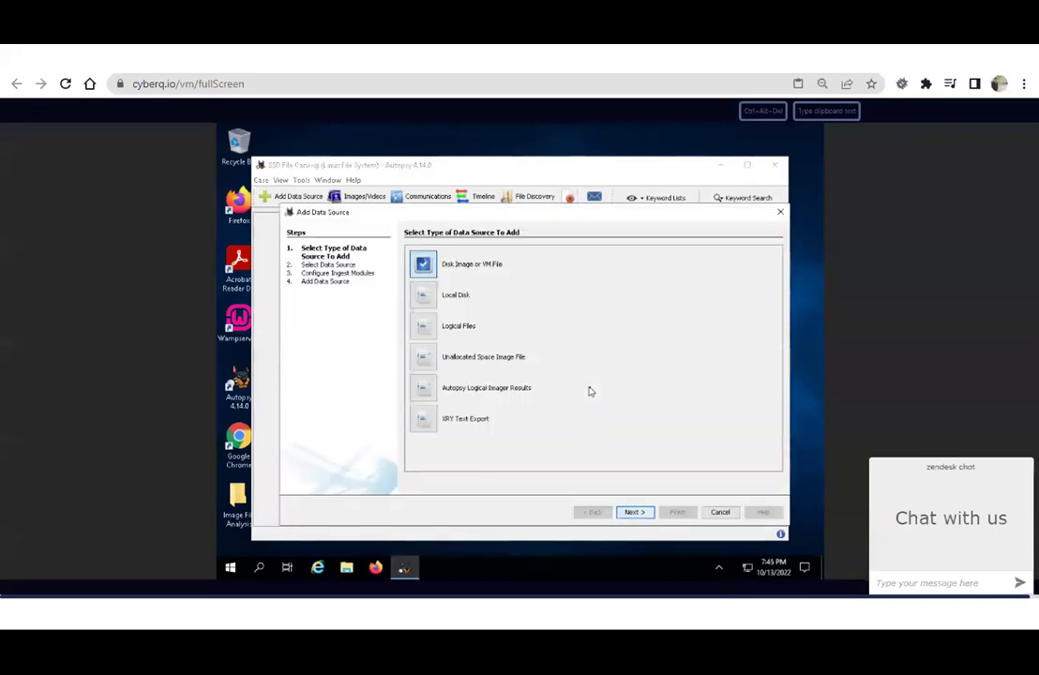
Add C:\DFE-Tools\Evidence Files\Forensic Images\Linux_Evidence_SSD.dd as a disk image source with default ingest modules.
{"action": "left_click", "coordinate": [634, 513]}
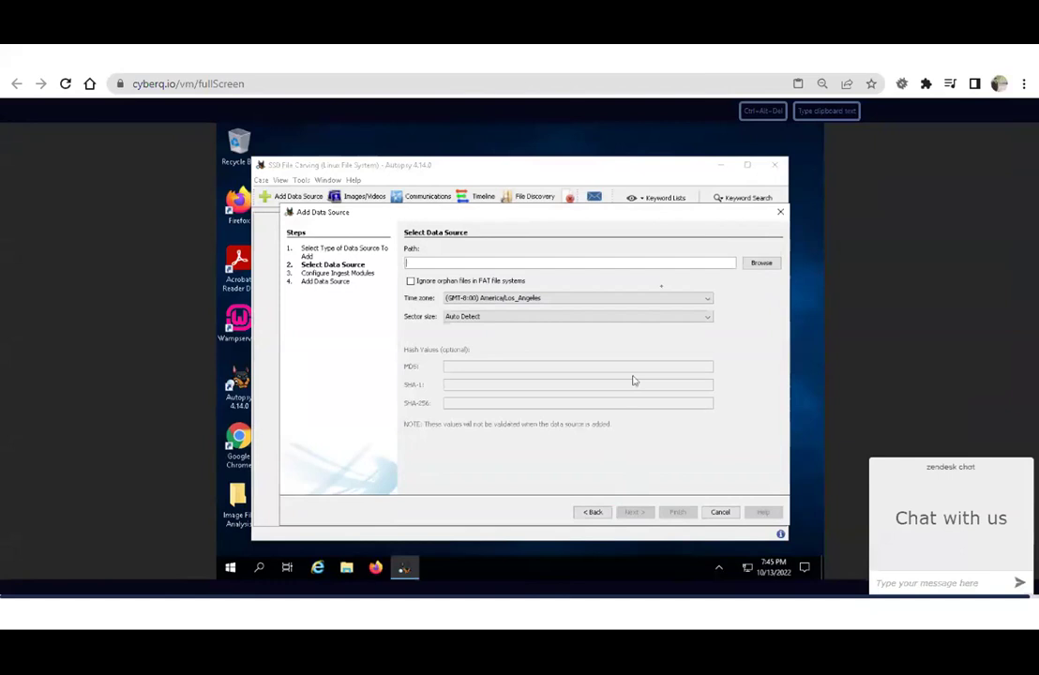
{"action": "left_click", "coordinate": [761, 264]}
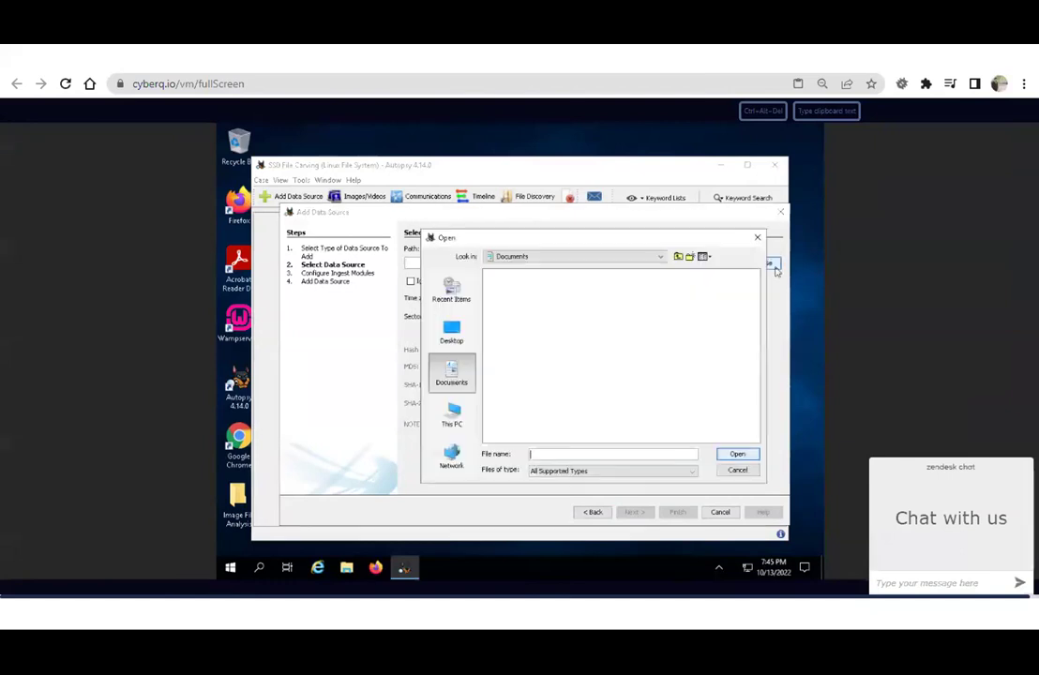
{"action": "left_click", "coordinate": [451, 420]}
{"action": "double_click", "coordinate": [513, 351]}
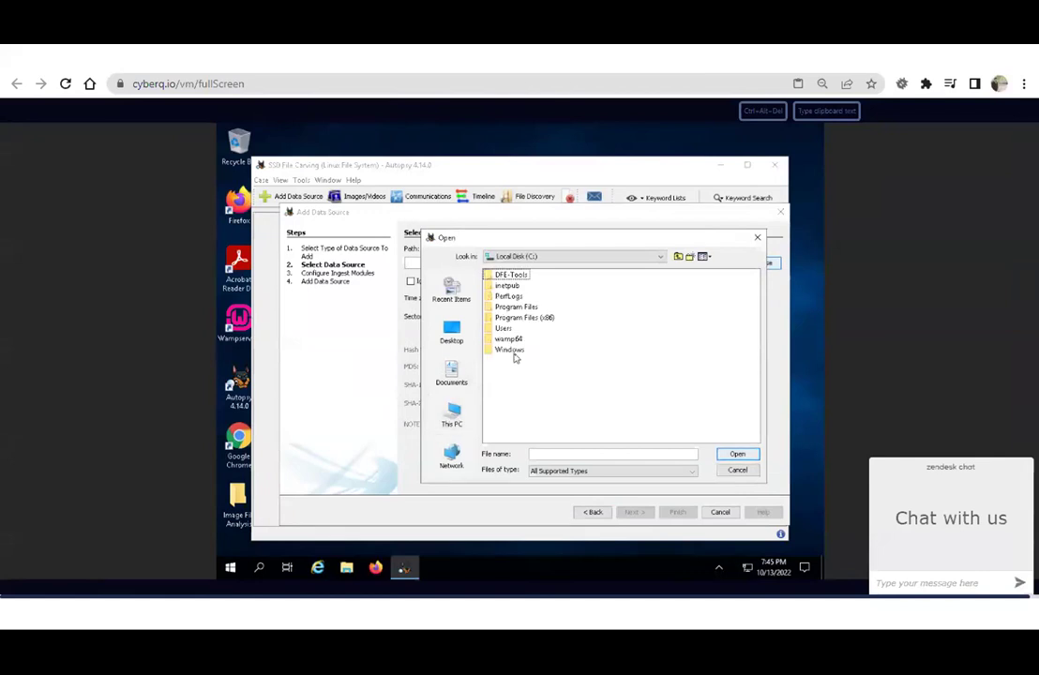
{"action": "double_click", "coordinate": [513, 275]}
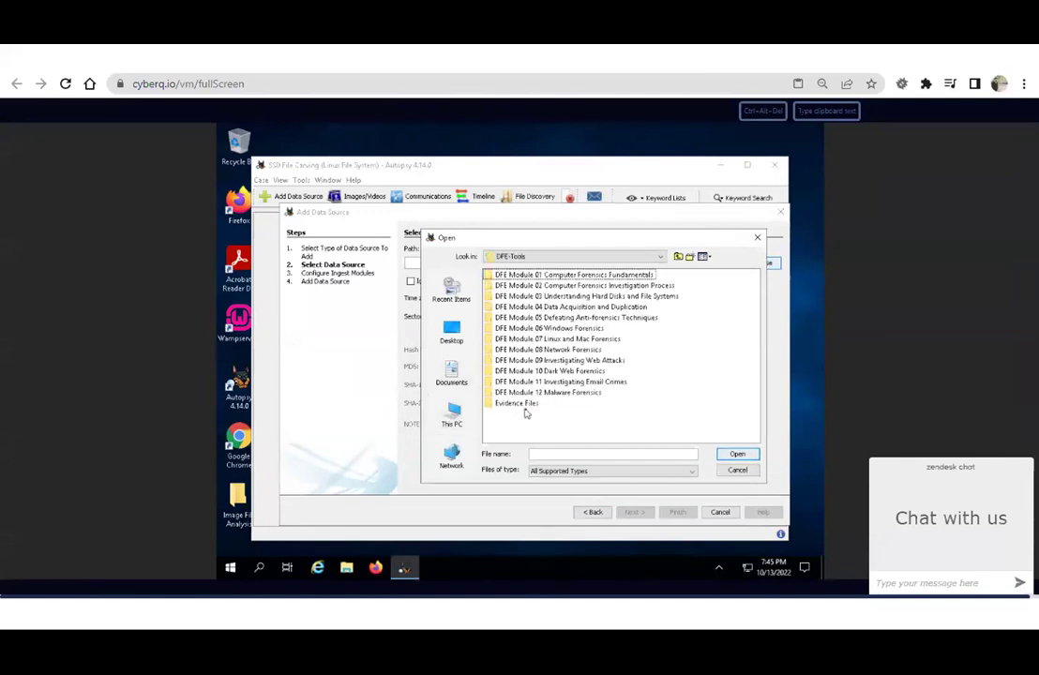
{"action": "double_click", "coordinate": [524, 405]}
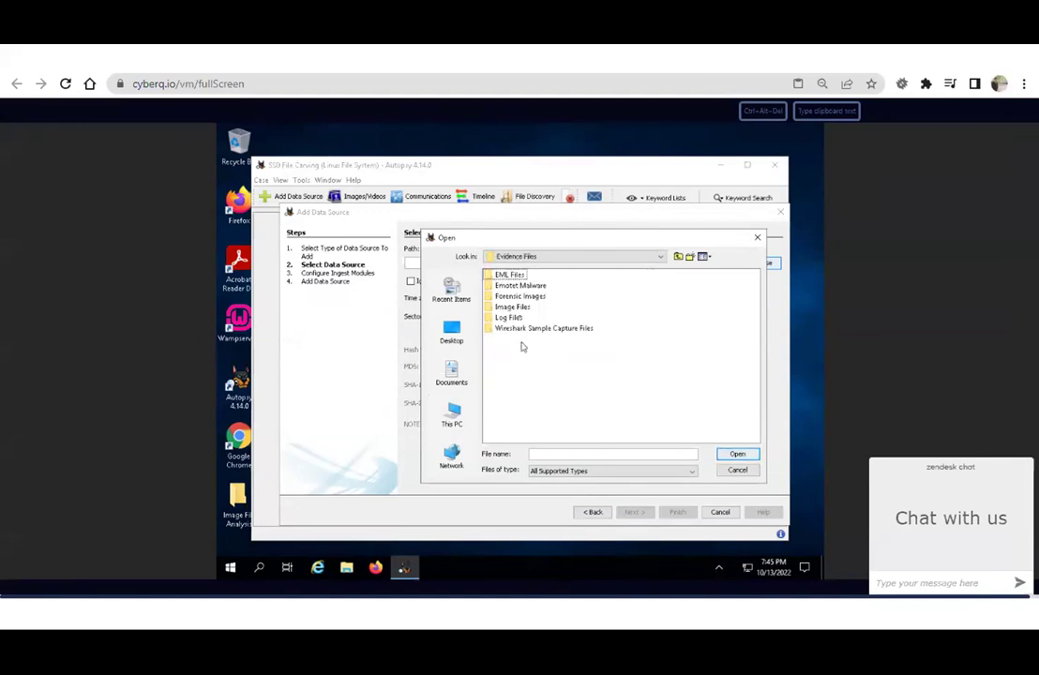
{"action": "double_click", "coordinate": [521, 296]}
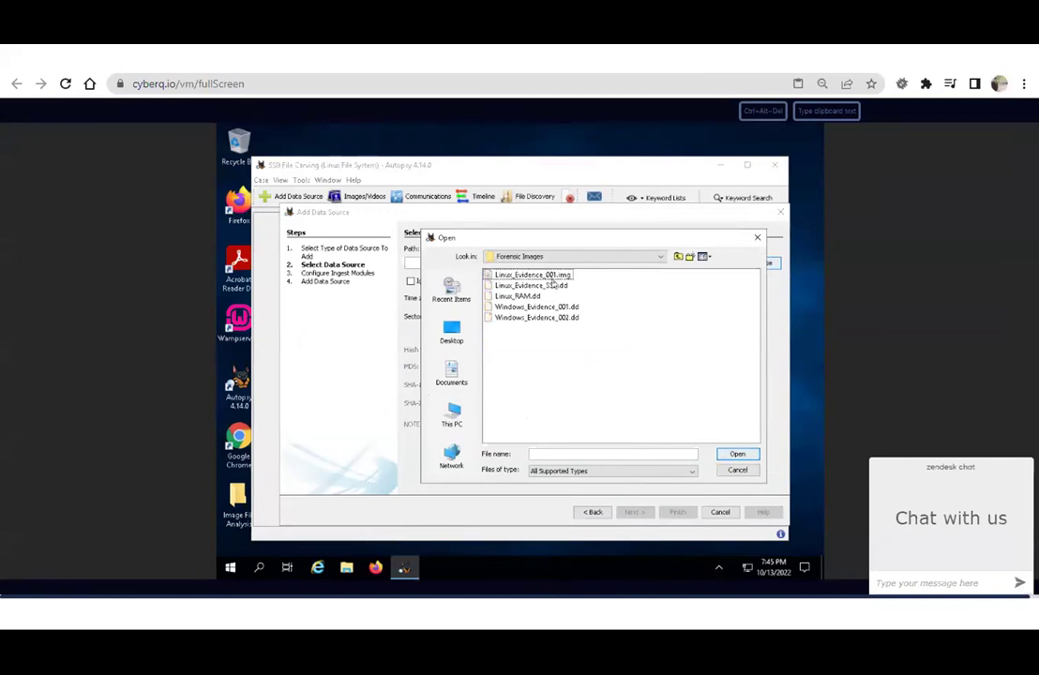
{"action": "left_click", "coordinate": [555, 286]}
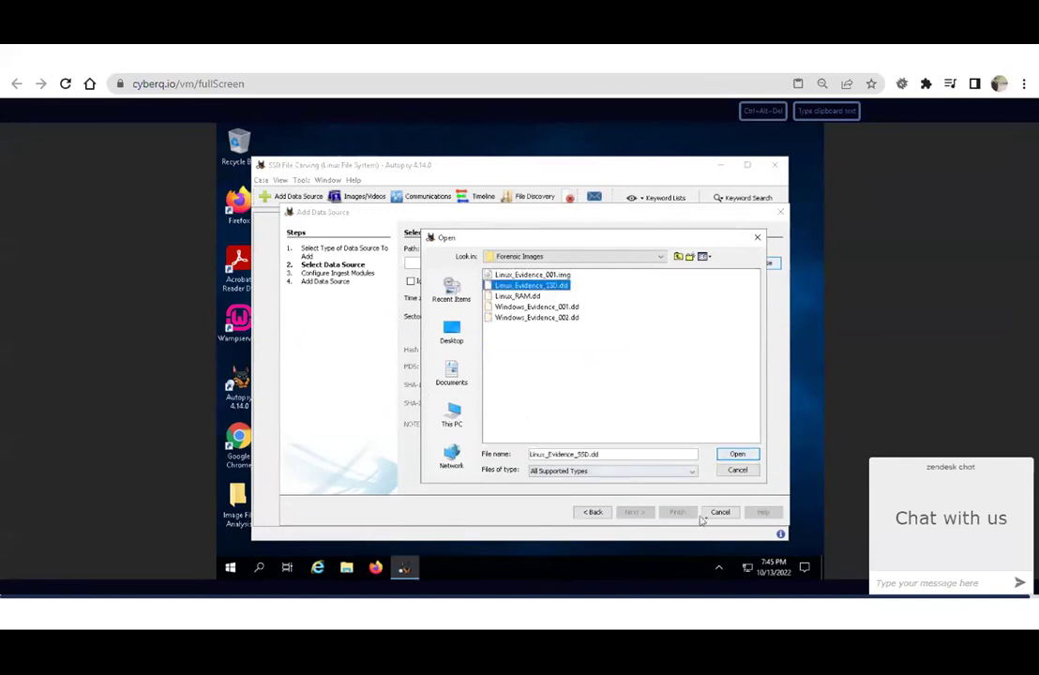
{"action": "left_click", "coordinate": [737, 455]}
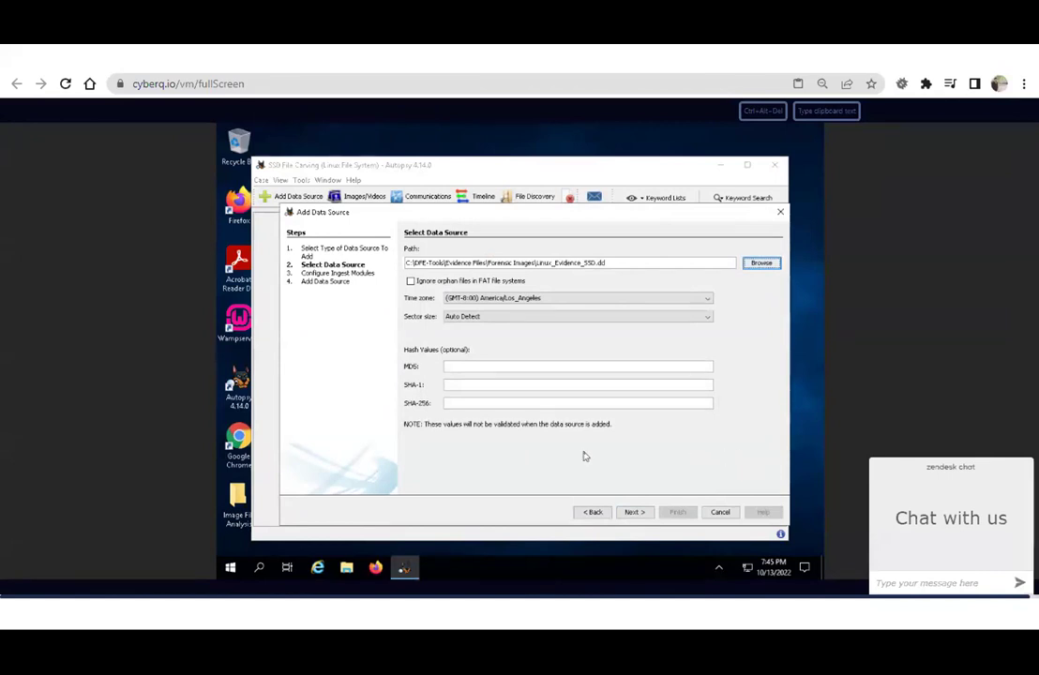
{"action": "left_click", "coordinate": [632, 513]}
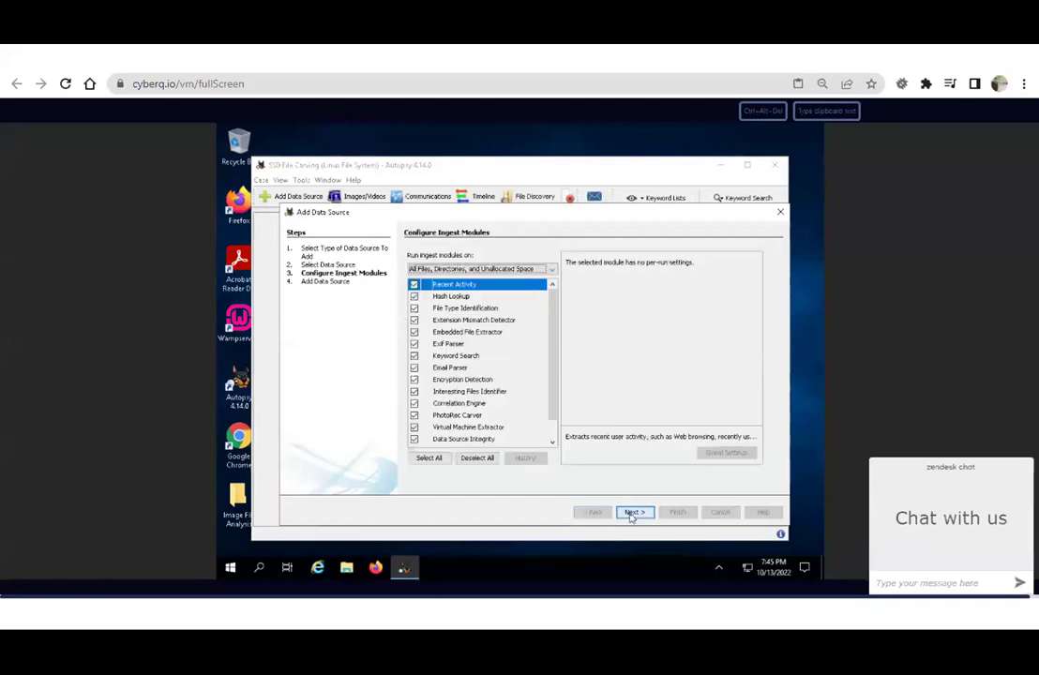
{"action": "left_click", "coordinate": [632, 513]}
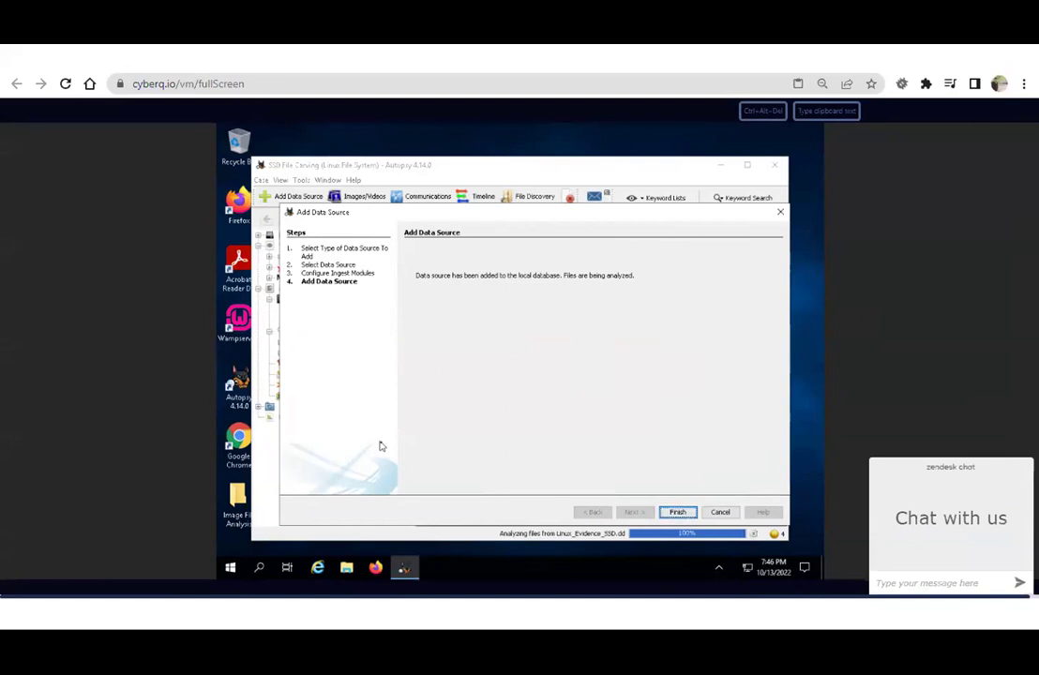
Close the finished wizard and show Linux_Evidence_SSD.dd's contents from the Data Sources tree.
{"action": "left_click", "coordinate": [676, 515]}
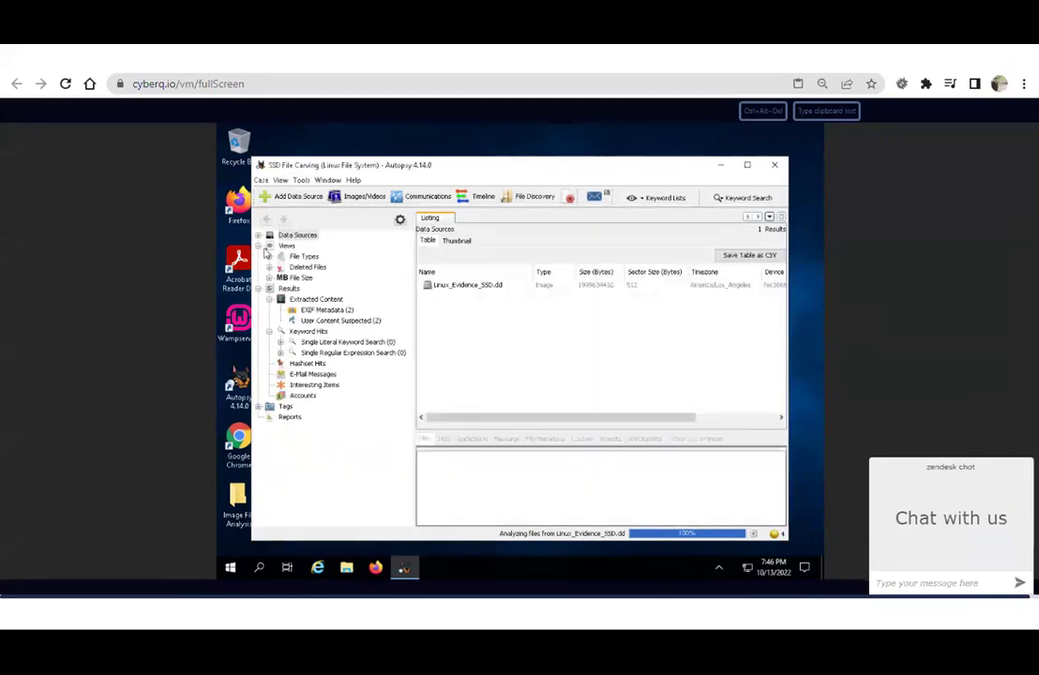
{"action": "left_click", "coordinate": [259, 238]}
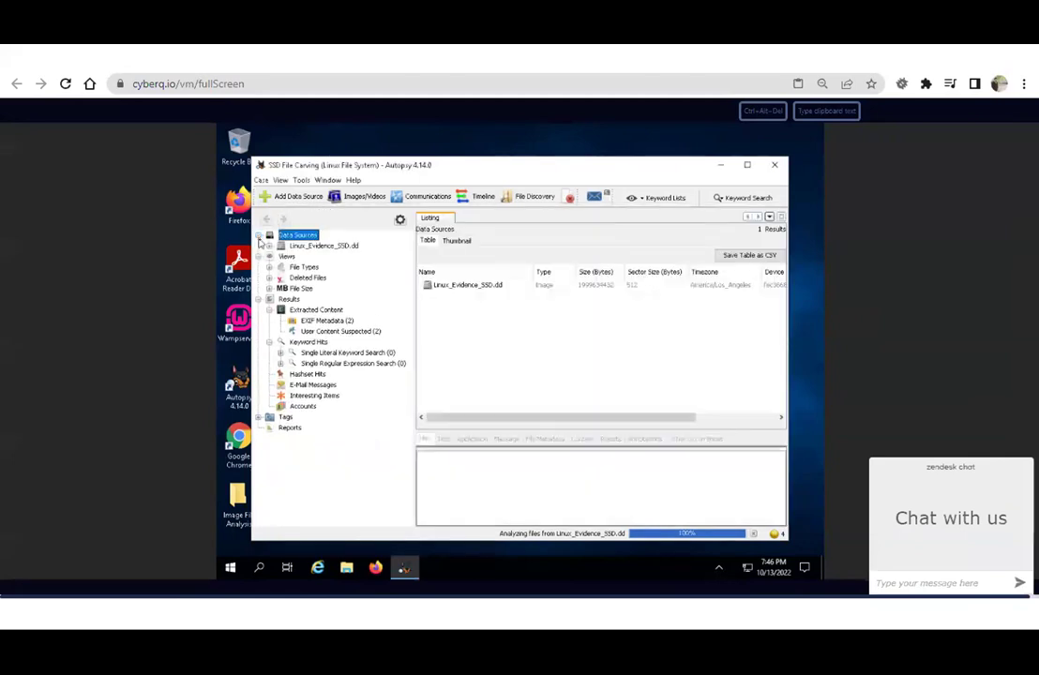
{"action": "left_click", "coordinate": [320, 246]}
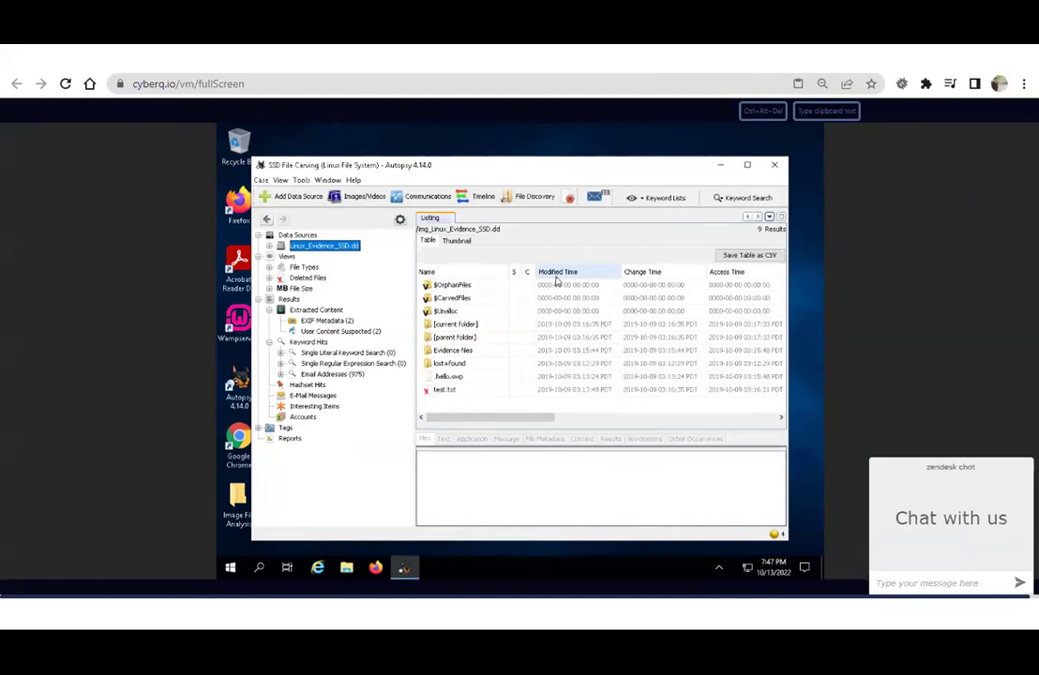
Open $CarvedFiles and extract the carved f0203056.jpg into the case's Export folder.
{"action": "left_click", "coordinate": [439, 299]}
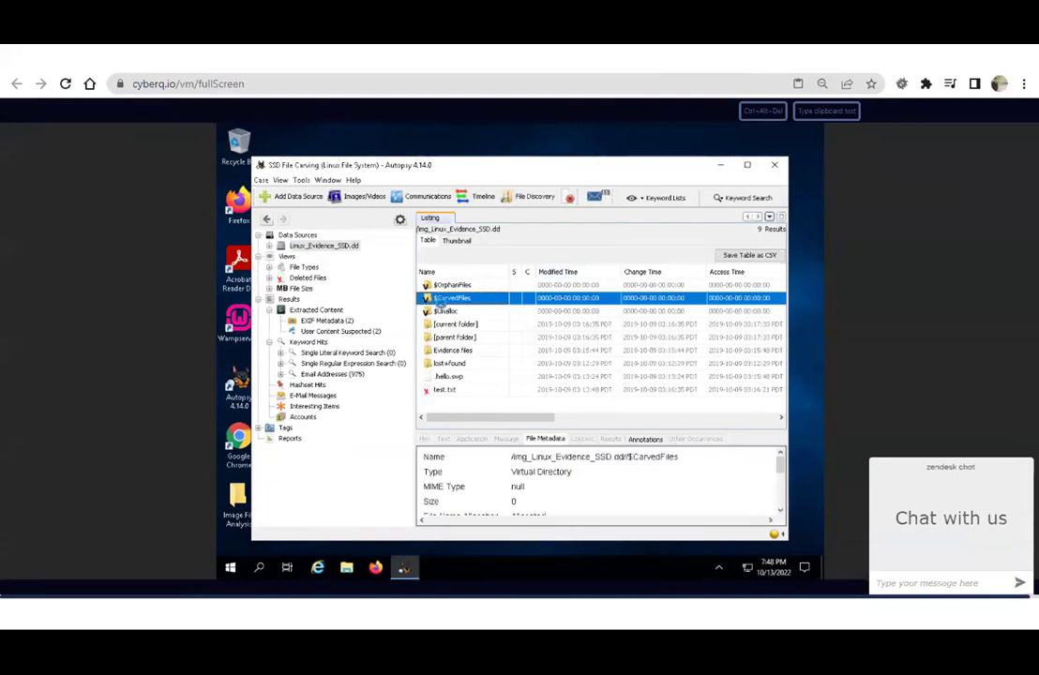
{"action": "double_click", "coordinate": [441, 300]}
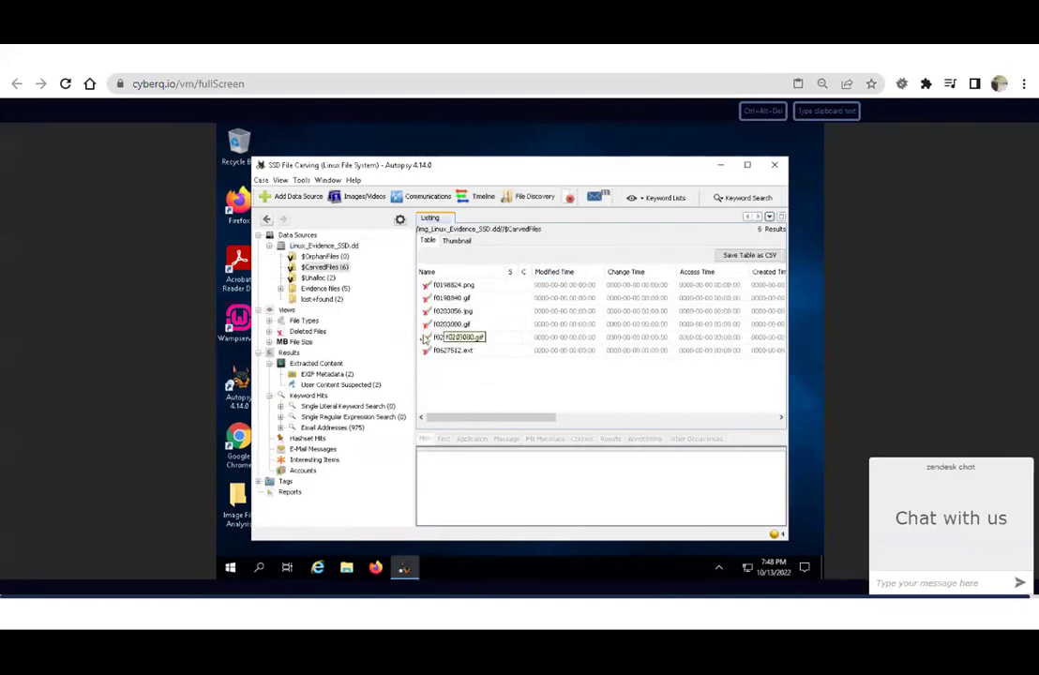
{"action": "left_click", "coordinate": [444, 311]}
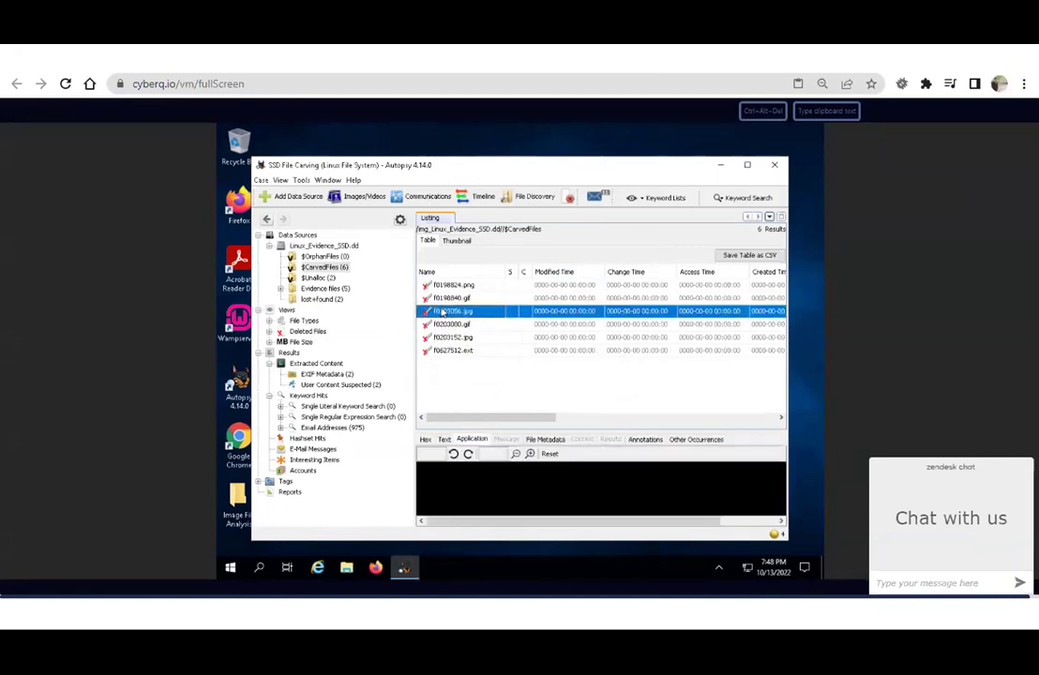
{"action": "right_click", "coordinate": [444, 312]}
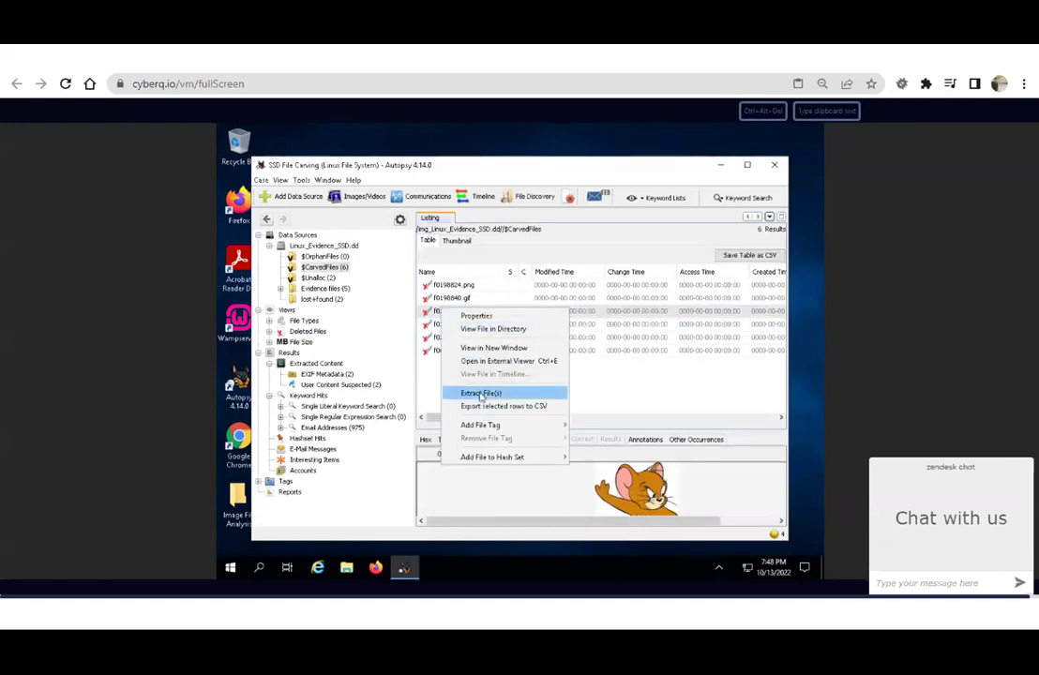
{"action": "left_click", "coordinate": [480, 394]}
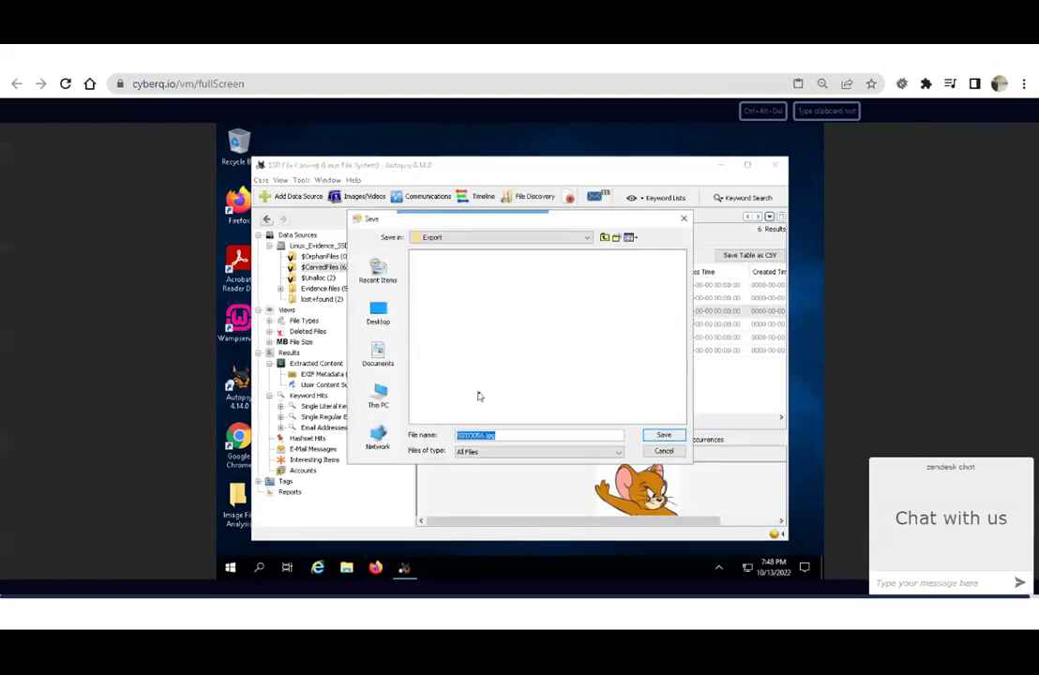
{"action": "key", "text": "super+e"}
Open f0203056.jpg from Desktop\Image File Analysis\SSD File Carving (Linux File System)\Export.
{"action": "left_click", "coordinate": [373, 221]}
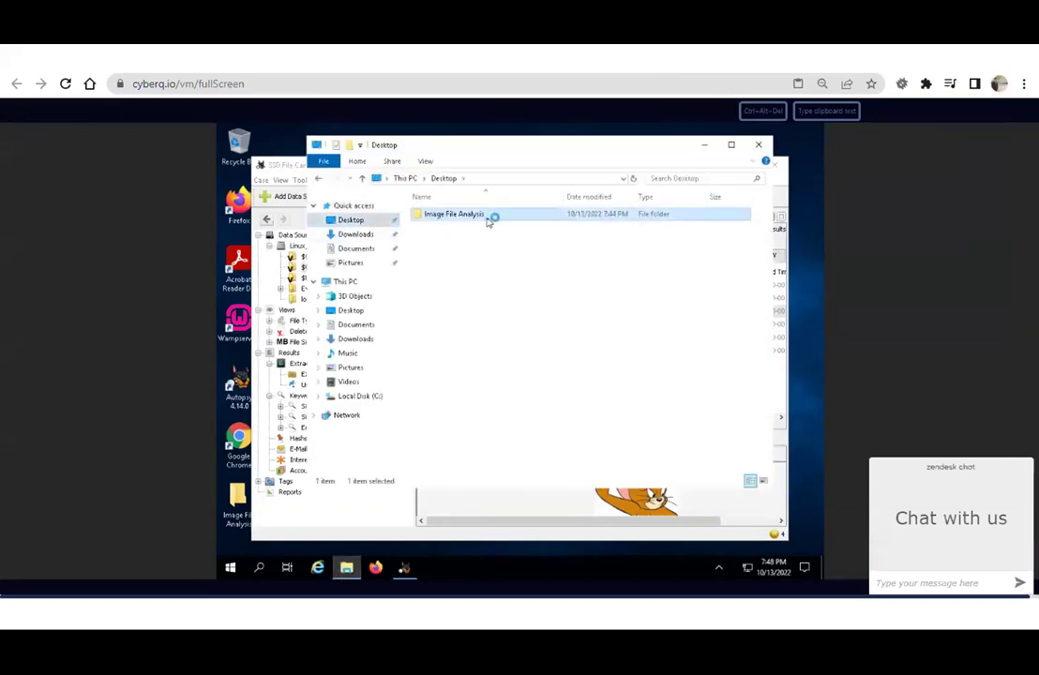
{"action": "double_click", "coordinate": [485, 219]}
{"action": "double_click", "coordinate": [486, 221]}
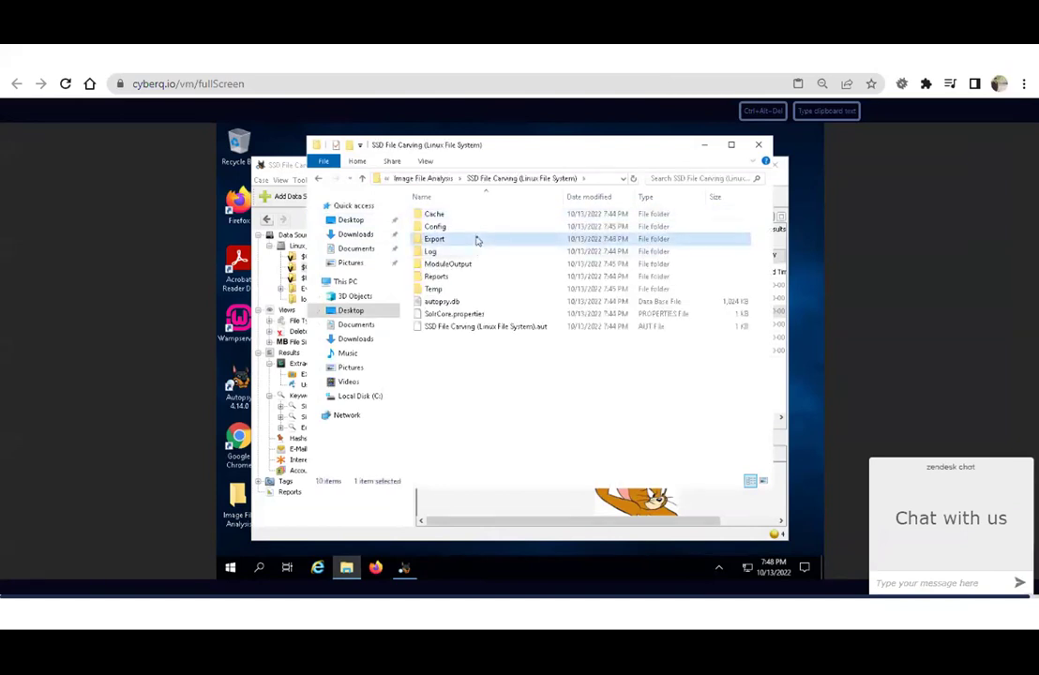
{"action": "double_click", "coordinate": [480, 239]}
{"action": "double_click", "coordinate": [484, 218]}
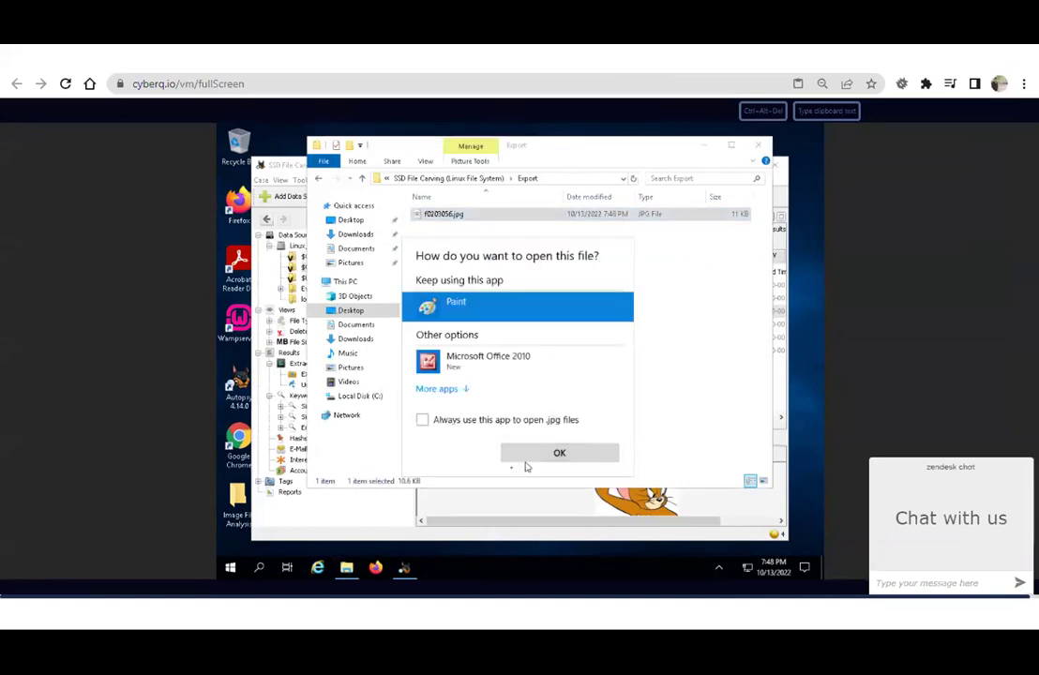
View the recovered cartoon mouse image in Paint, then close the Export window and Paint.
{"action": "left_click", "coordinate": [523, 453]}
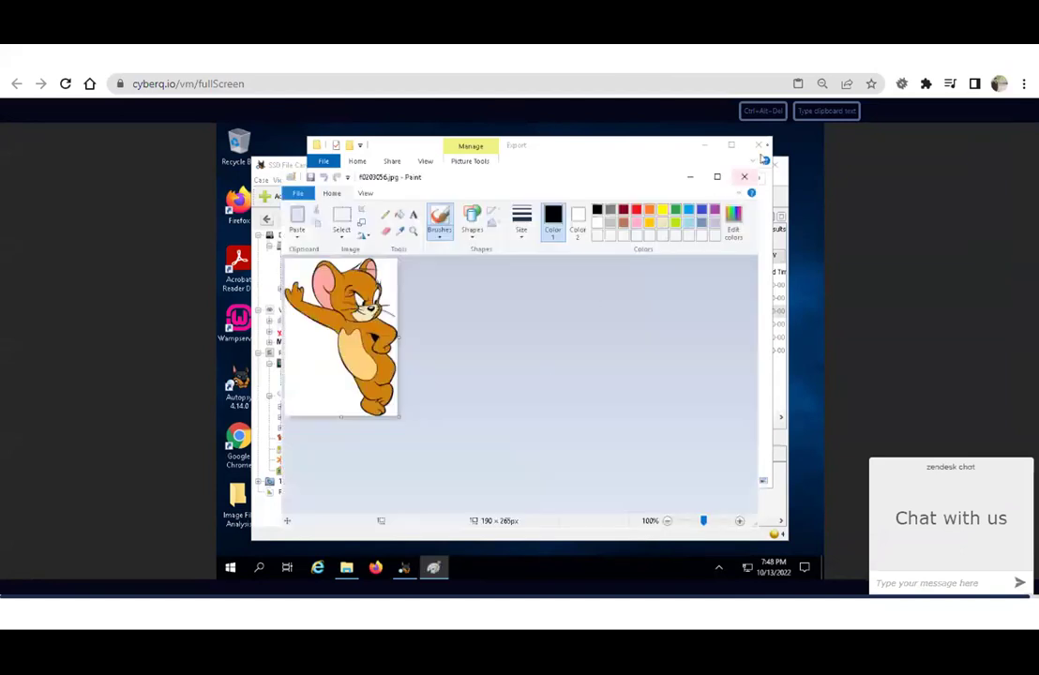
{"action": "left_click", "coordinate": [764, 144]}
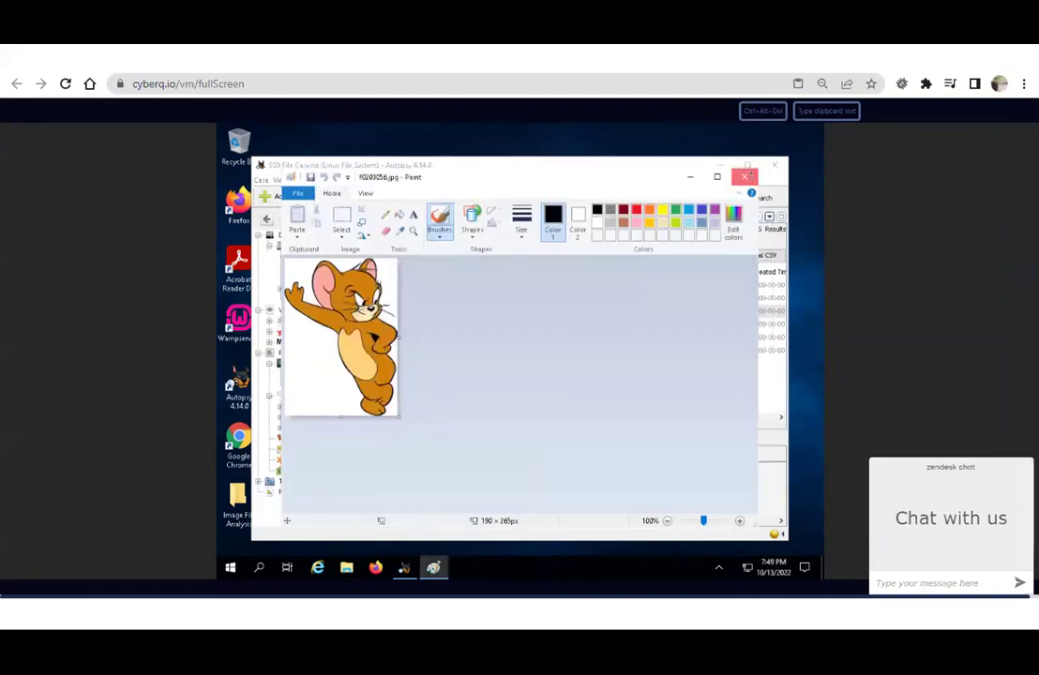
{"action": "left_click", "coordinate": [746, 177]}
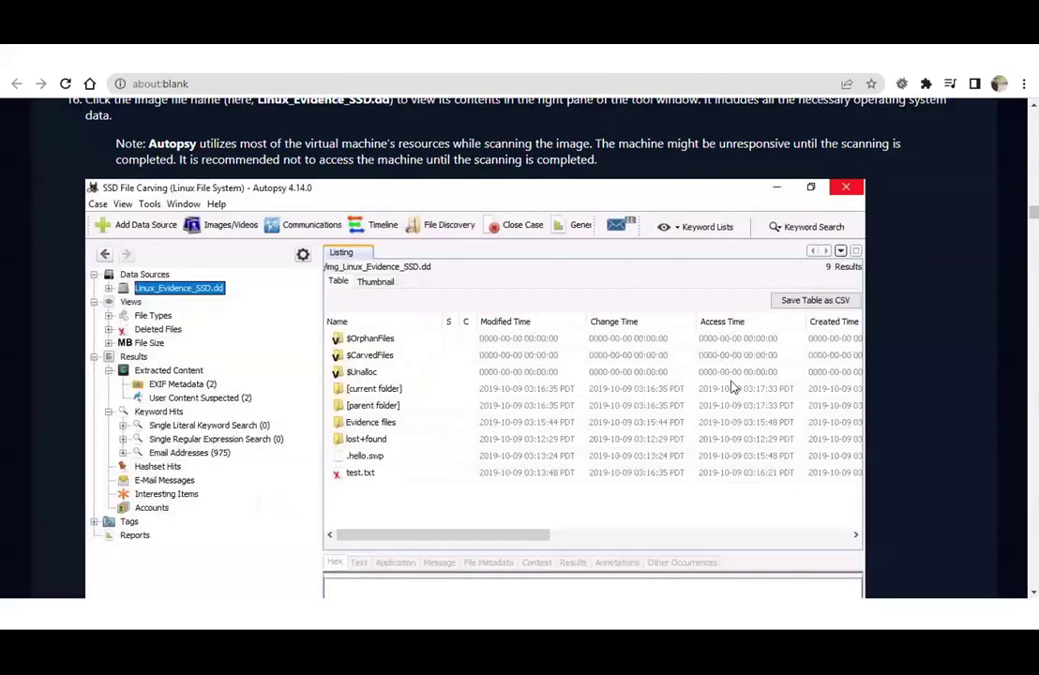
Scroll the lab manual down to steps 25–27 and the Lab 2 heading.
{"action": "scroll", "coordinate": [735, 387], "scroll_direction": "down", "scroll_amount": 6}
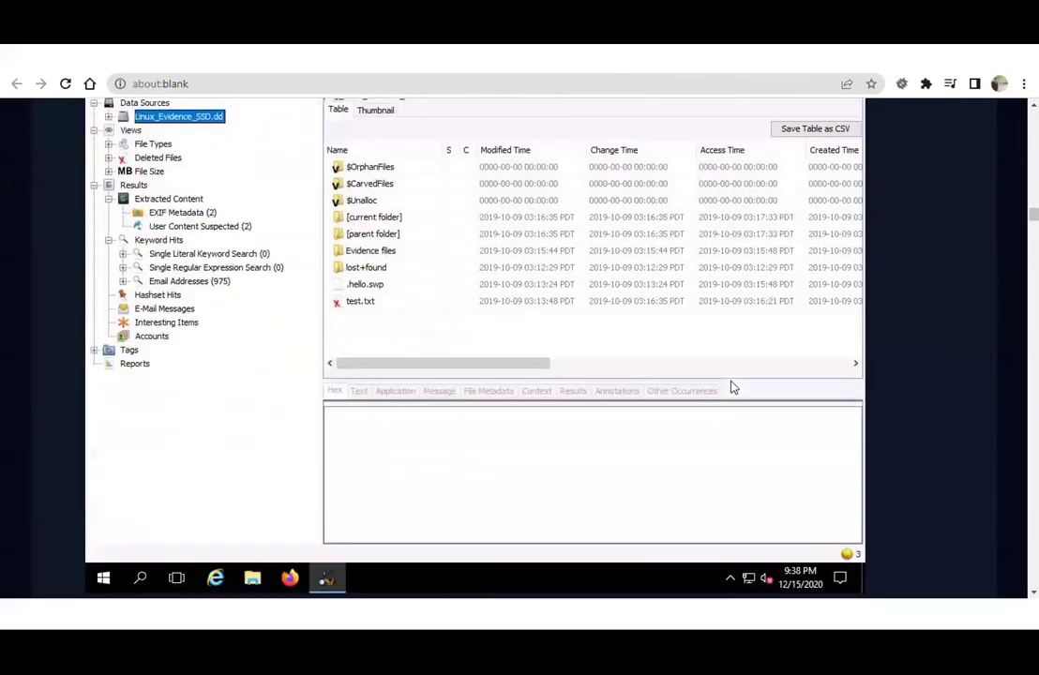
{"action": "scroll", "coordinate": [462, 307], "scroll_direction": "down", "scroll_amount": 10}
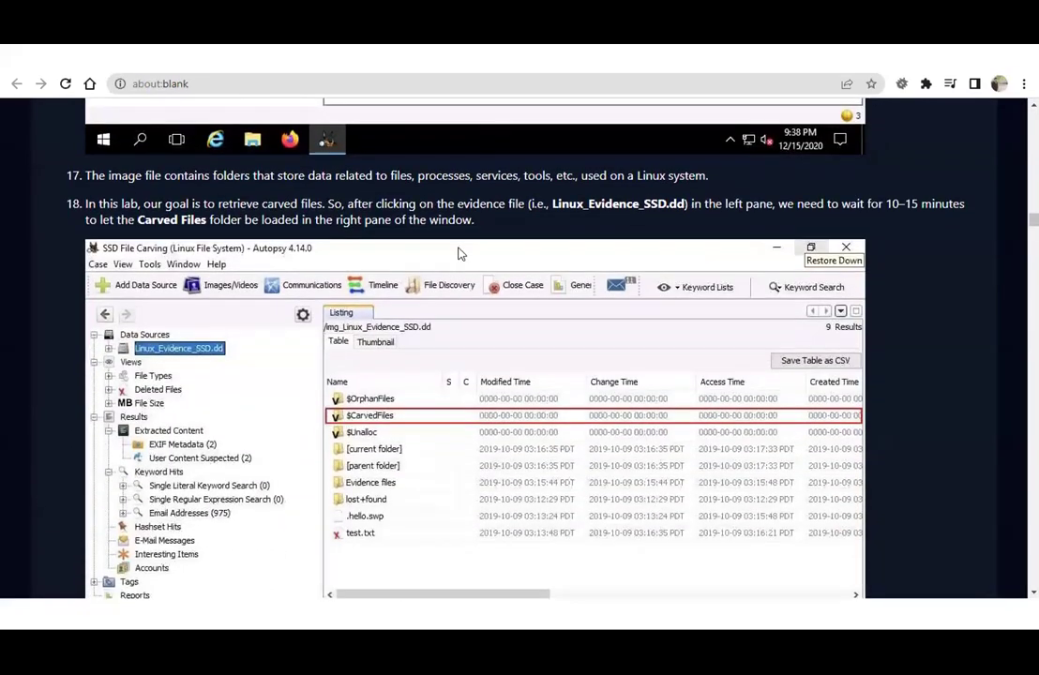
{"action": "scroll", "coordinate": [462, 307], "scroll_direction": "down", "scroll_amount": 10}
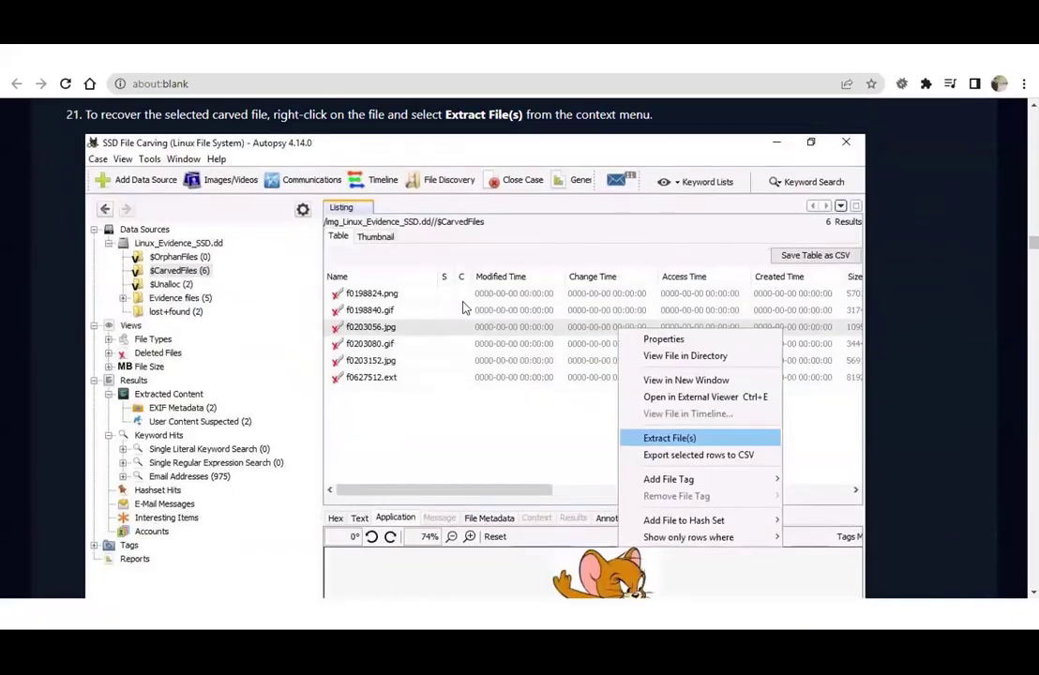
{"action": "scroll", "coordinate": [463, 307], "scroll_direction": "down", "scroll_amount": 10}
{"action": "scroll", "coordinate": [463, 308], "scroll_direction": "down", "scroll_amount": 7}
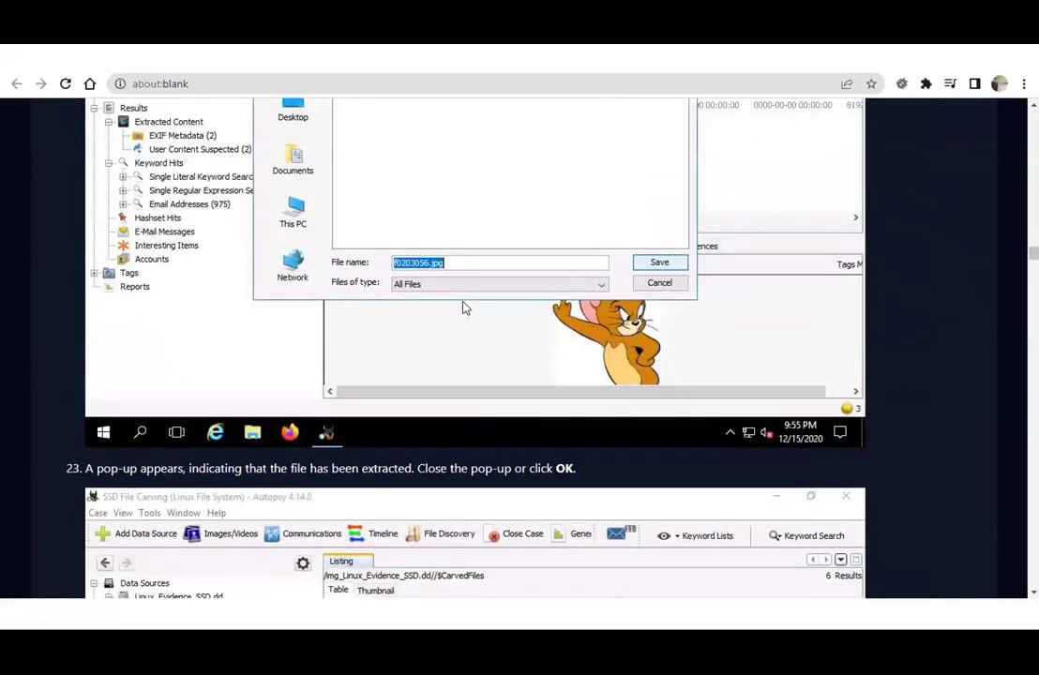
{"action": "scroll", "coordinate": [462, 308], "scroll_direction": "down", "scroll_amount": 3}
{"action": "scroll", "coordinate": [462, 308], "scroll_direction": "down", "scroll_amount": 5}
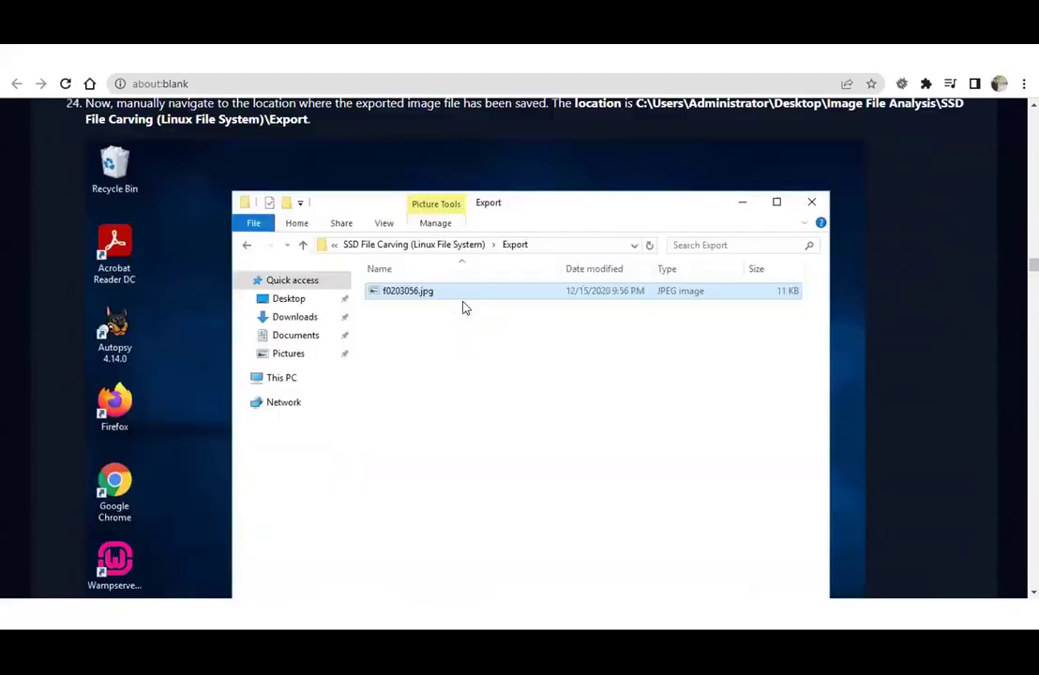
{"action": "scroll", "coordinate": [462, 308], "scroll_direction": "down", "scroll_amount": 5}
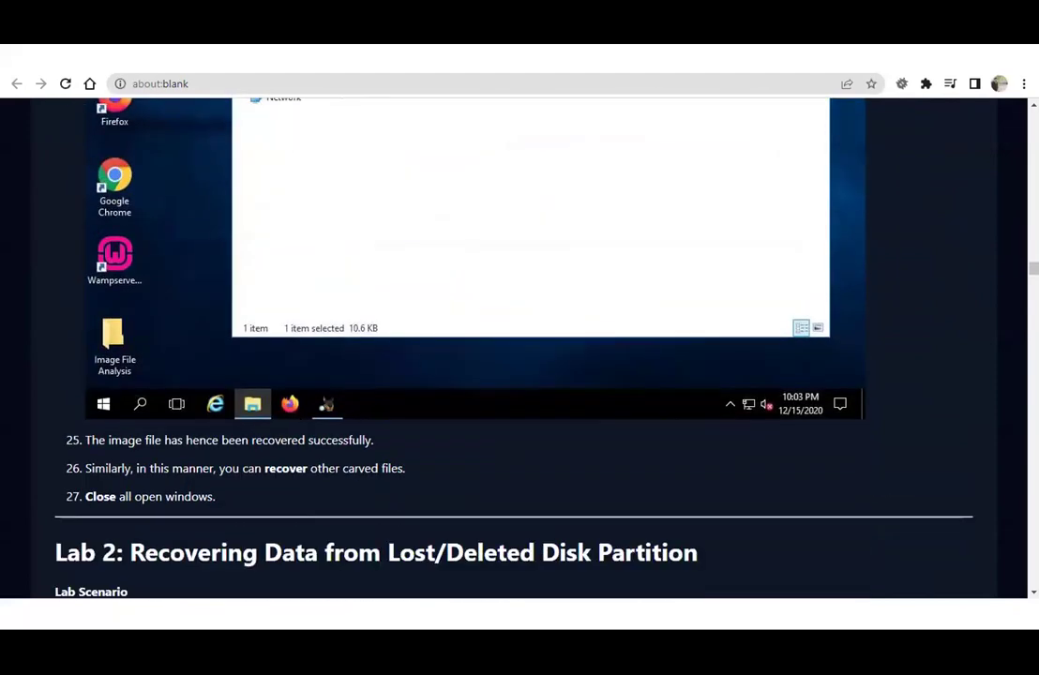
Highlight the image-recovered line and the Lab 2: Recovering Data from Lost/Deleted Disk Partition title.
{"action": "left_click_drag", "start_coordinate": [110, 439], "coordinate": [420, 452]}
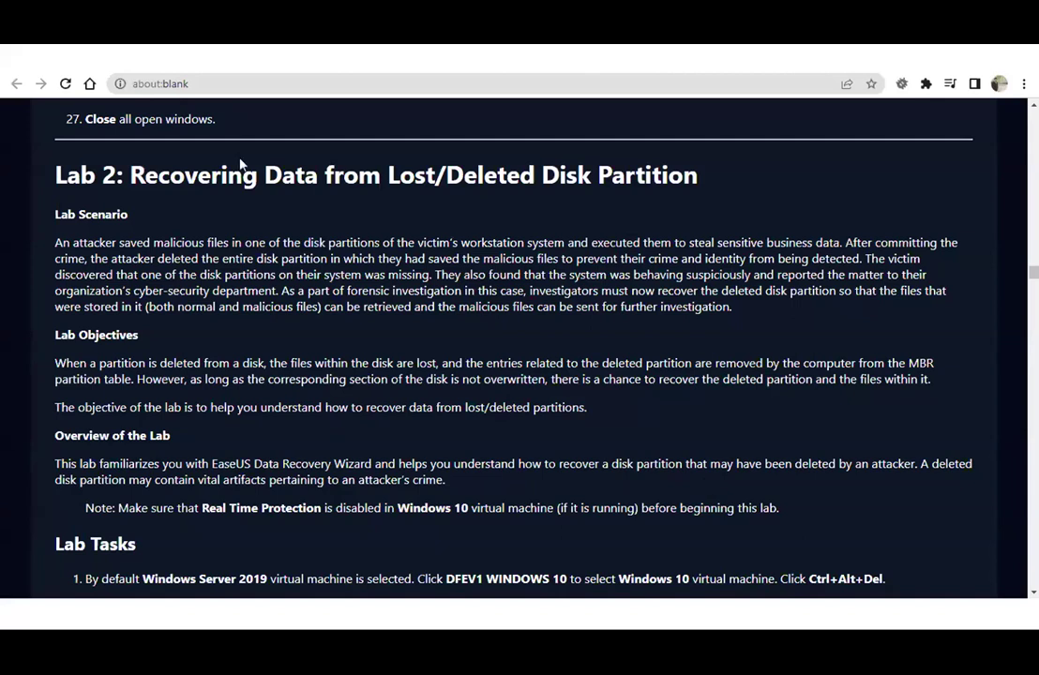
{"action": "left_click_drag", "start_coordinate": [131, 176], "coordinate": [748, 185]}
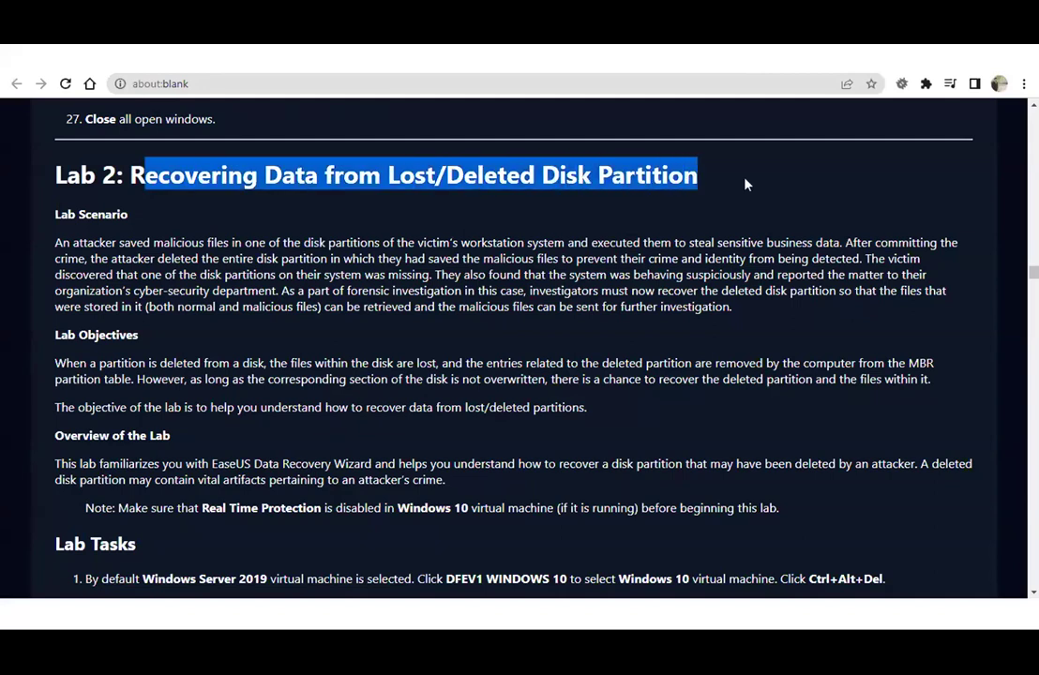
{"action": "left_click", "coordinate": [534, 219]}
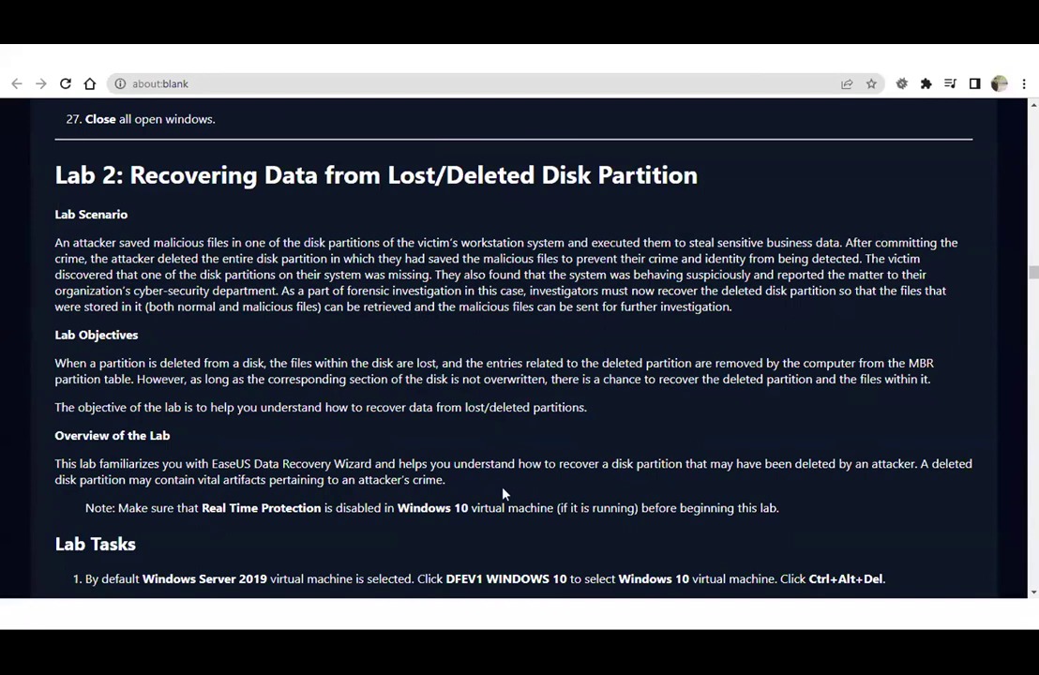
Check the Windows 10 protection status on the System About page, then close Settings.
{"action": "left_click_drag", "start_coordinate": [243, 479], "coordinate": [414, 480]}
{"action": "left_click", "coordinate": [413, 480]}
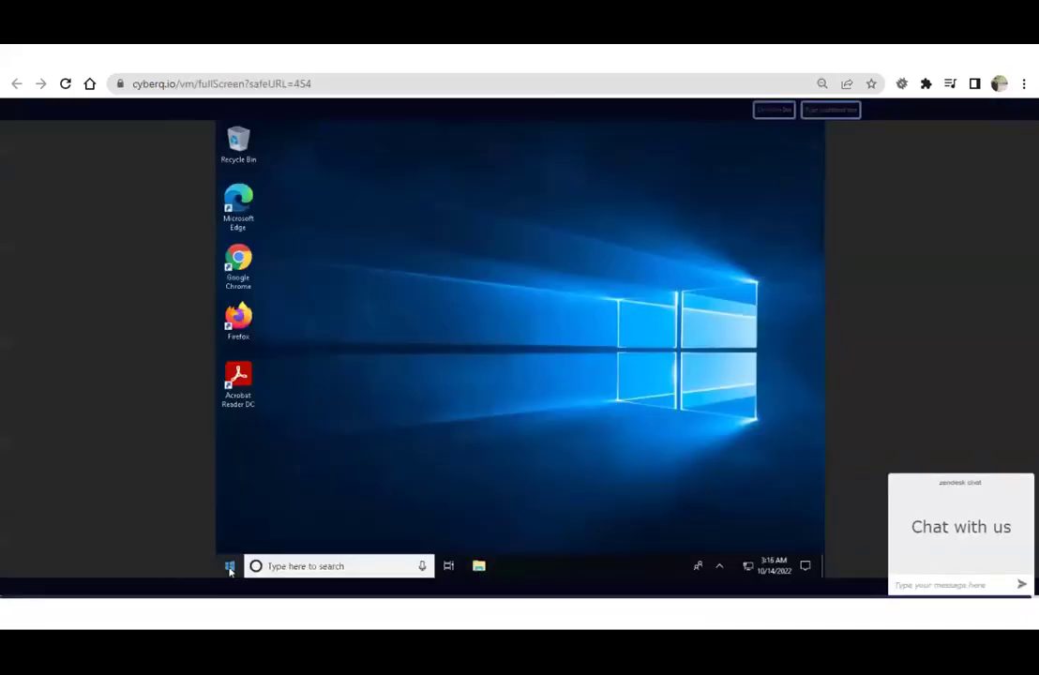
{"action": "right_click", "coordinate": [229, 568]}
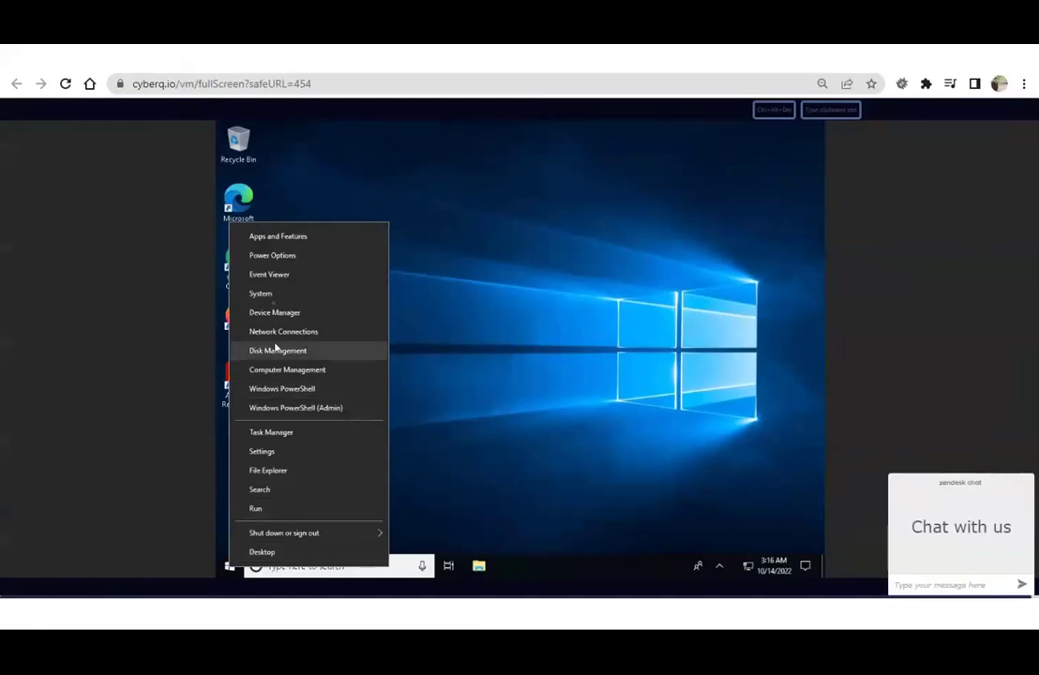
{"action": "left_click", "coordinate": [262, 294]}
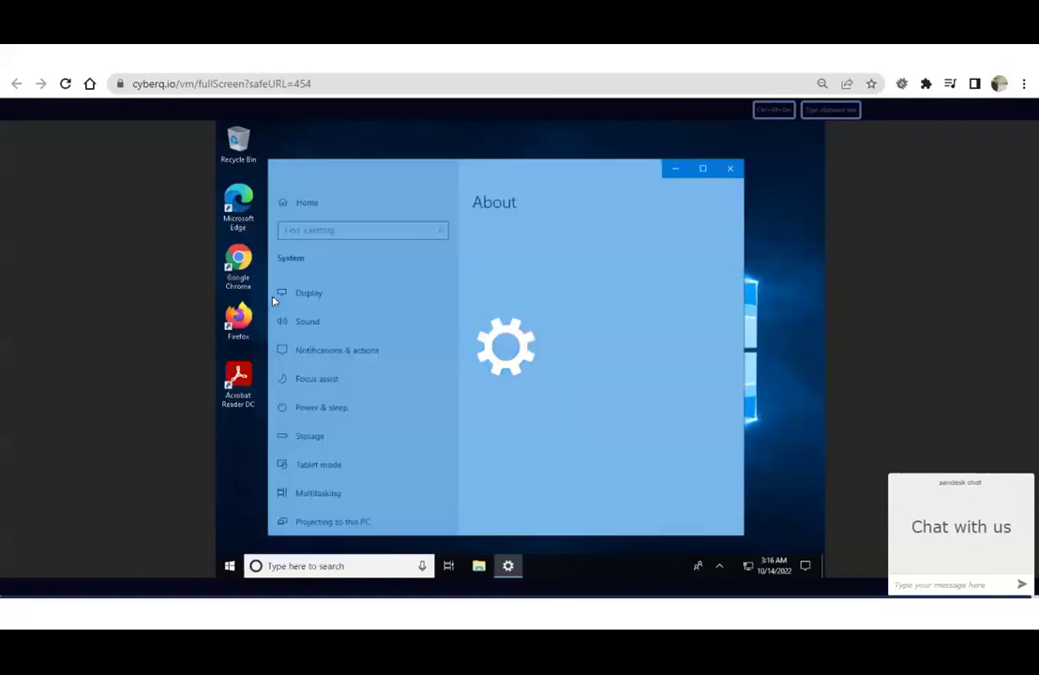
{"action": "left_click", "coordinate": [729, 169]}
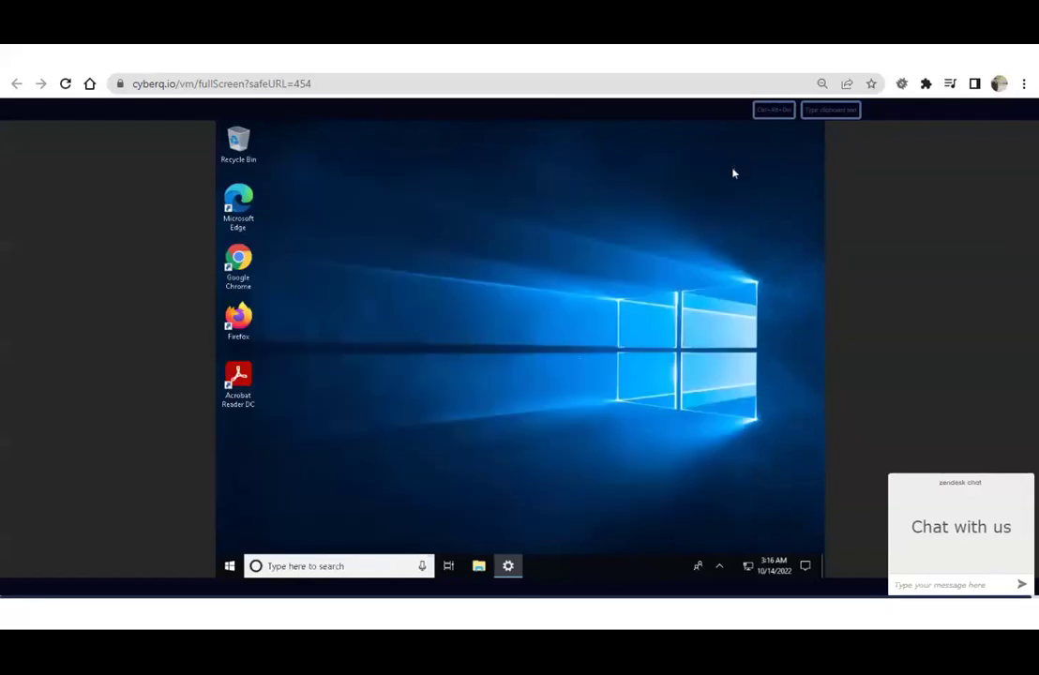
Close the remaining Settings window and bring up File Explorer at Quick access.
{"action": "left_click", "coordinate": [478, 567]}
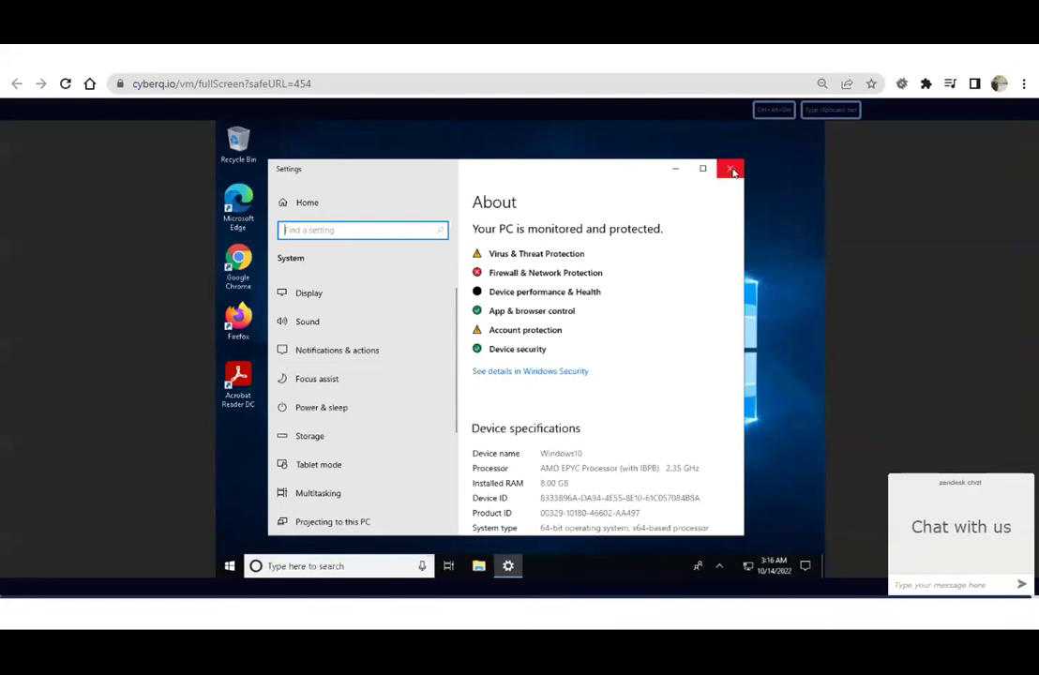
{"action": "left_click", "coordinate": [733, 172]}
{"action": "key", "text": "super+e"}
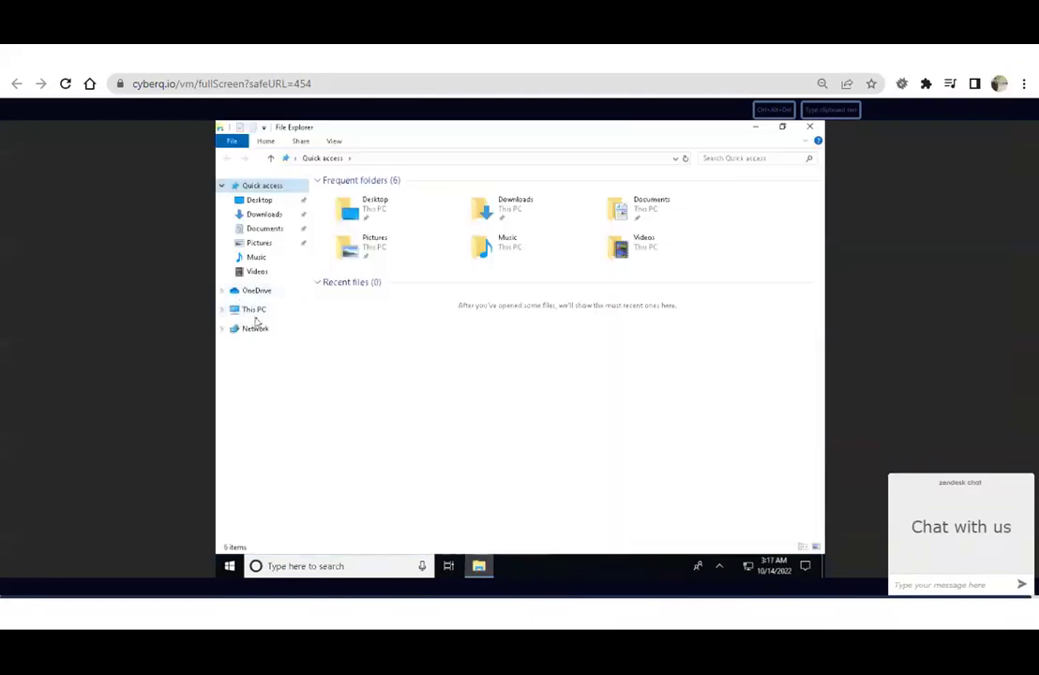
Open the New Volume (D:) drive from This PC.
{"action": "left_click", "coordinate": [254, 310]}
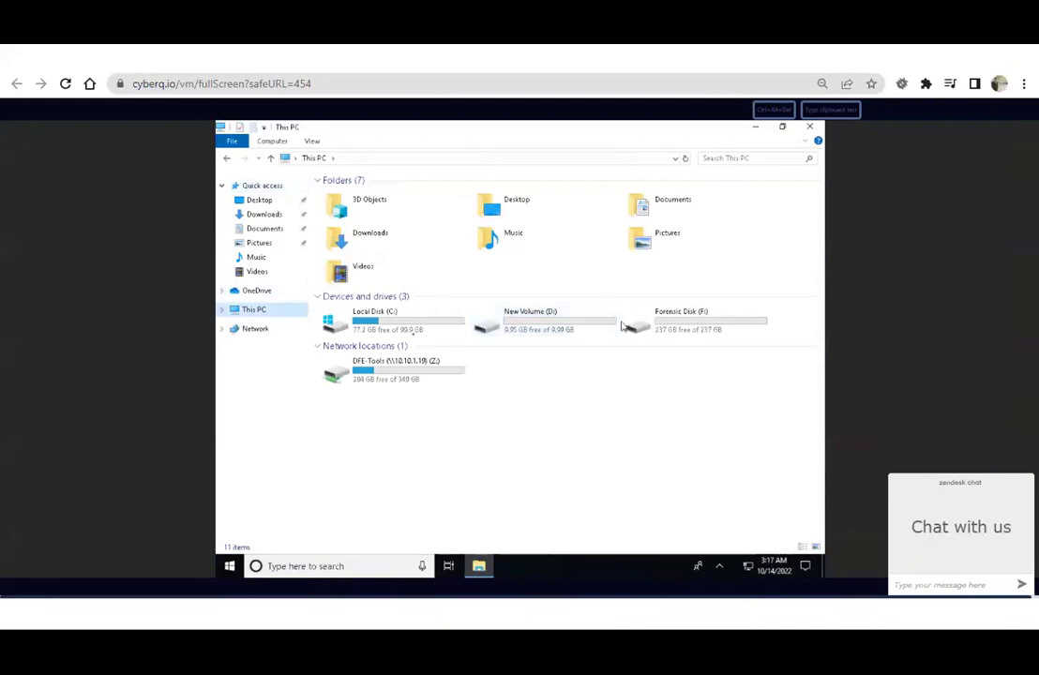
{"action": "left_click", "coordinate": [441, 318]}
{"action": "left_click", "coordinate": [569, 327]}
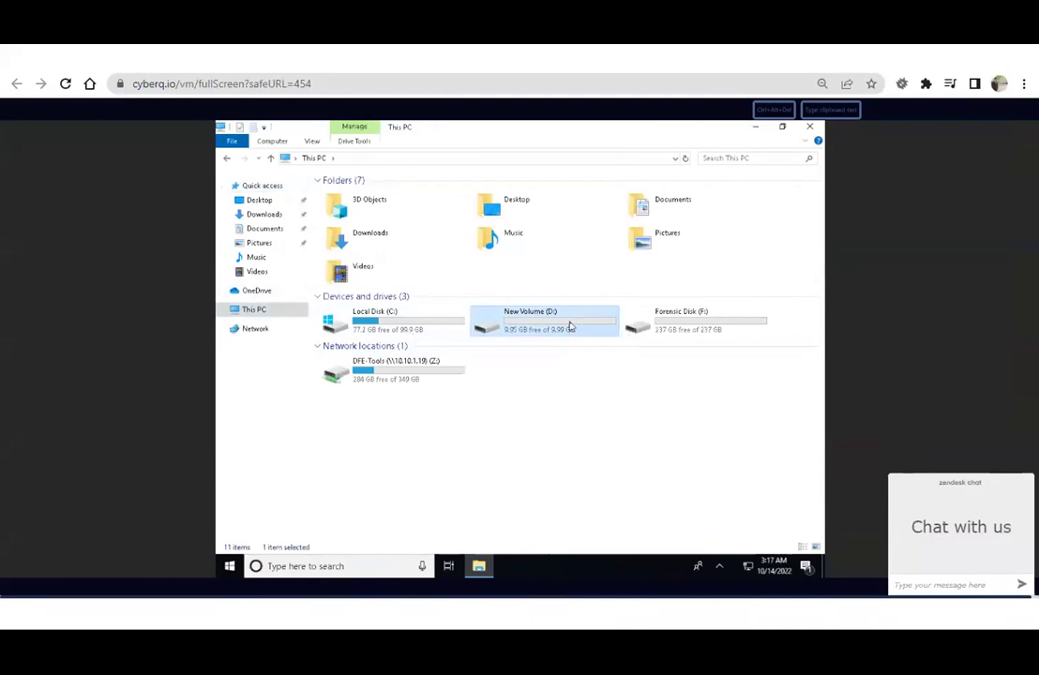
{"action": "double_click", "coordinate": [569, 327]}
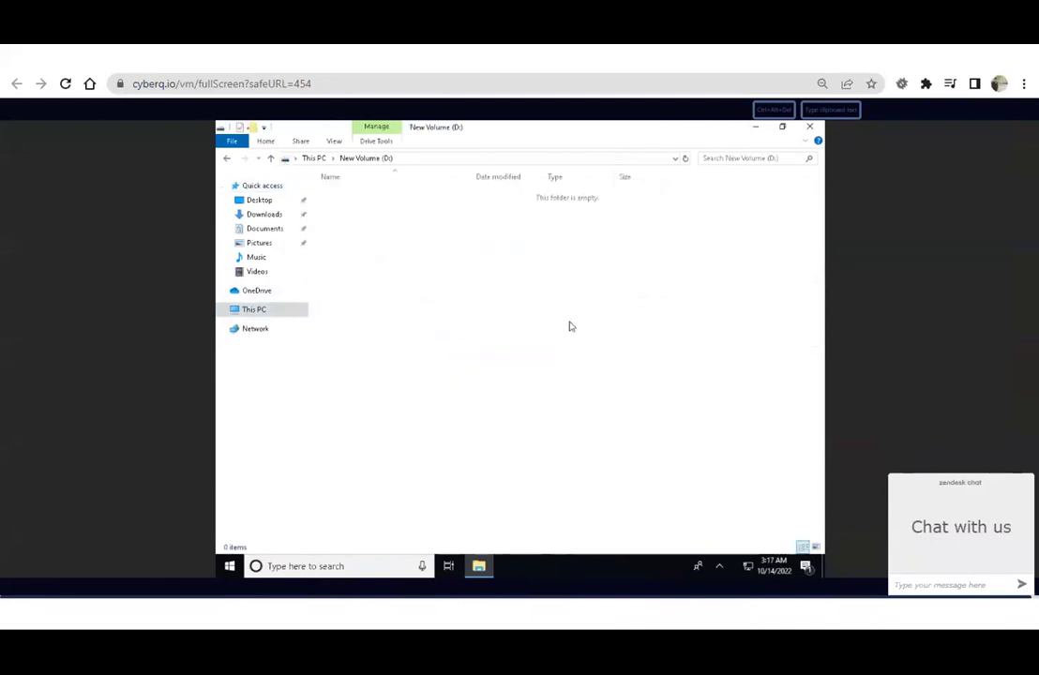
Create a folder named 'Recovered Partition' on D:, then return to DFE-Tools (Z:).
{"action": "key", "text": "ctrl+shift+n"}
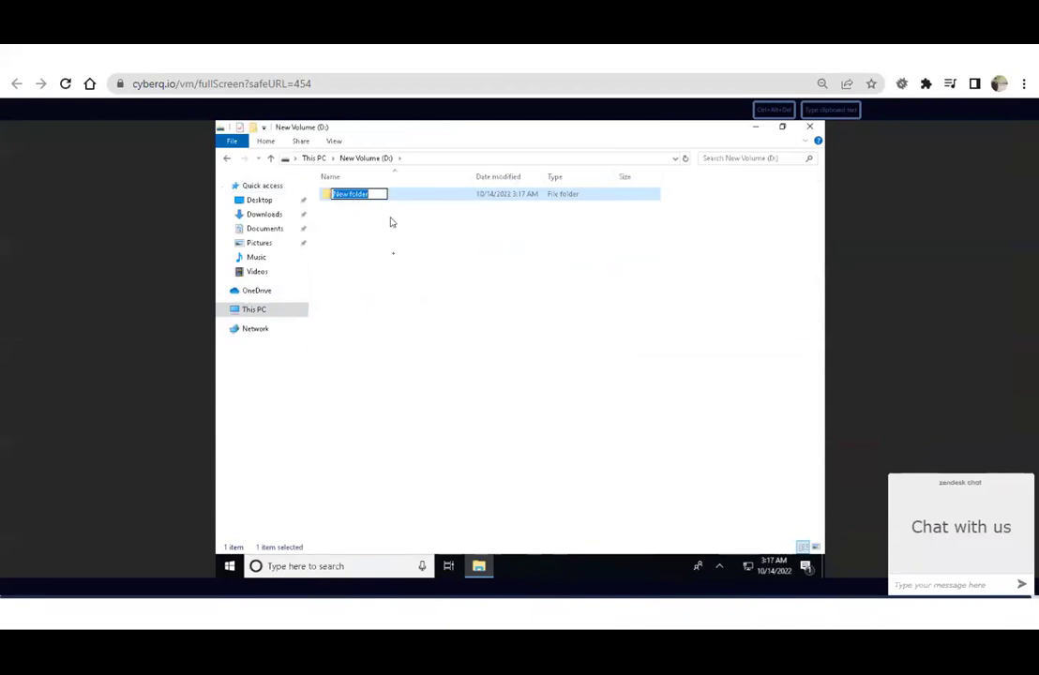
{"action": "left_click", "coordinate": [831, 111]}
{"action": "left_click", "coordinate": [473, 291]}
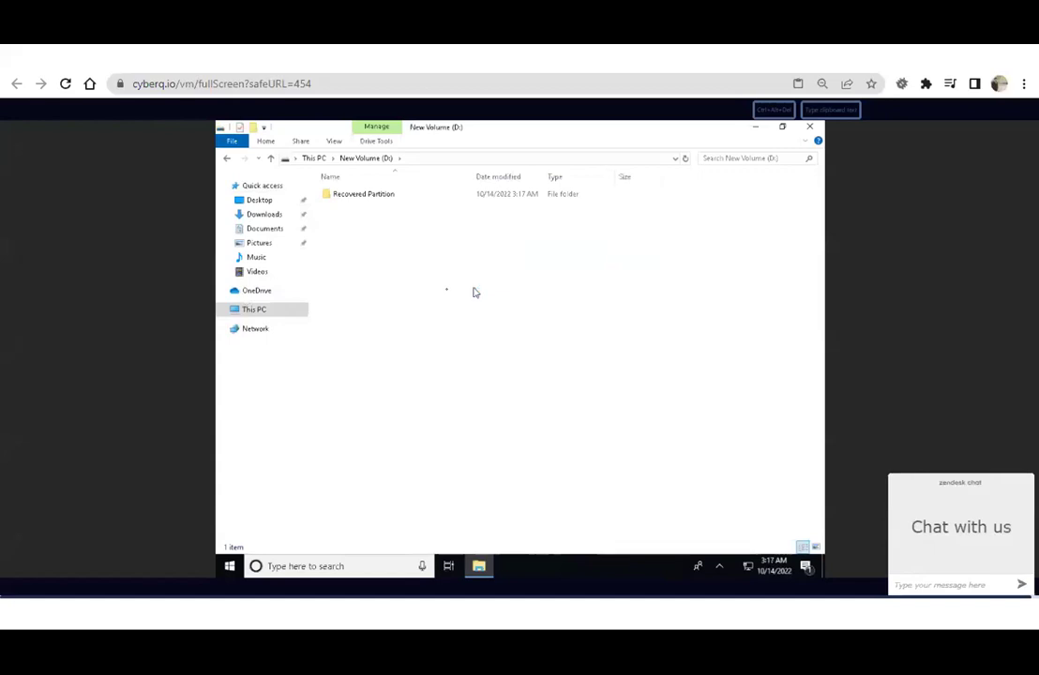
{"action": "key", "text": "alt+Left"}
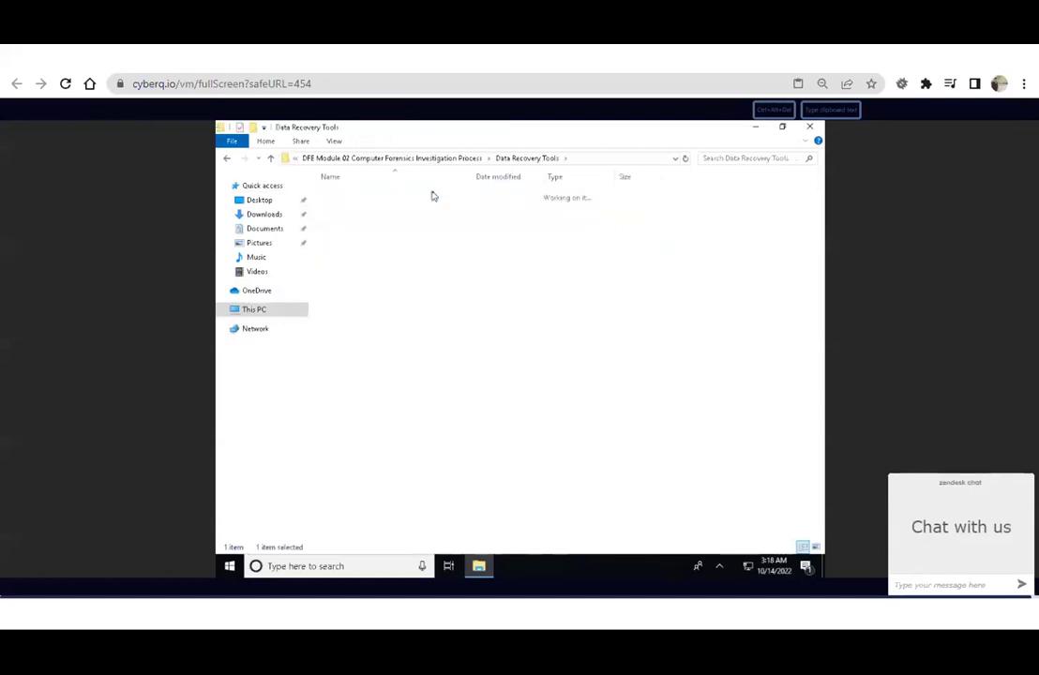
Run the DRW13.5_Free installer from the EaseUS folder in English and begin installation.
{"action": "double_click", "coordinate": [431, 194]}
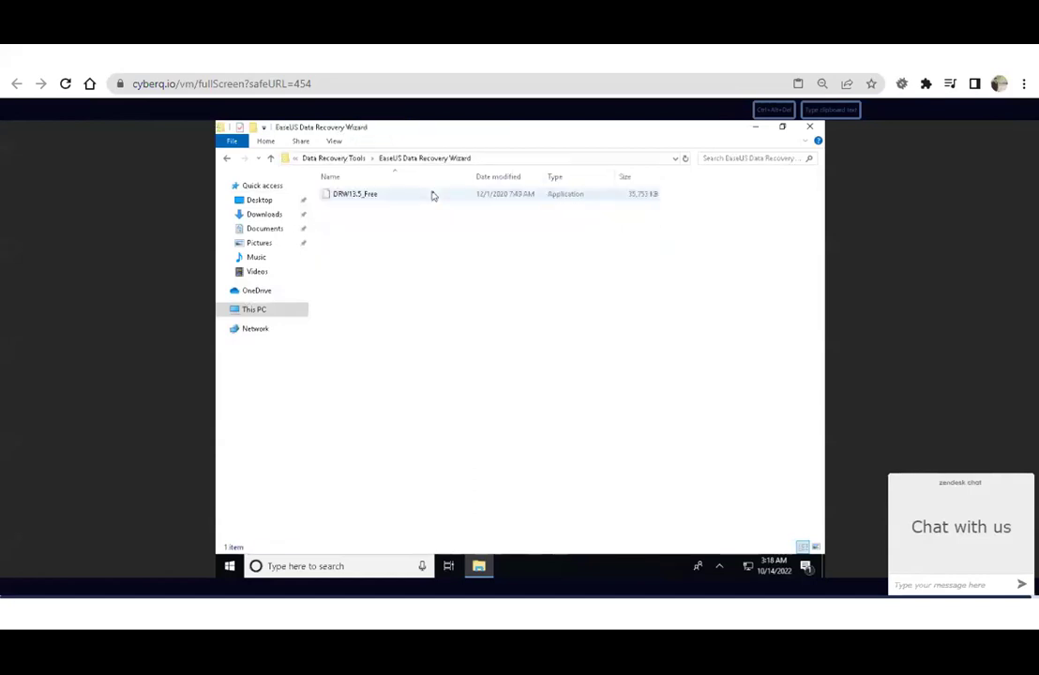
{"action": "double_click", "coordinate": [432, 194]}
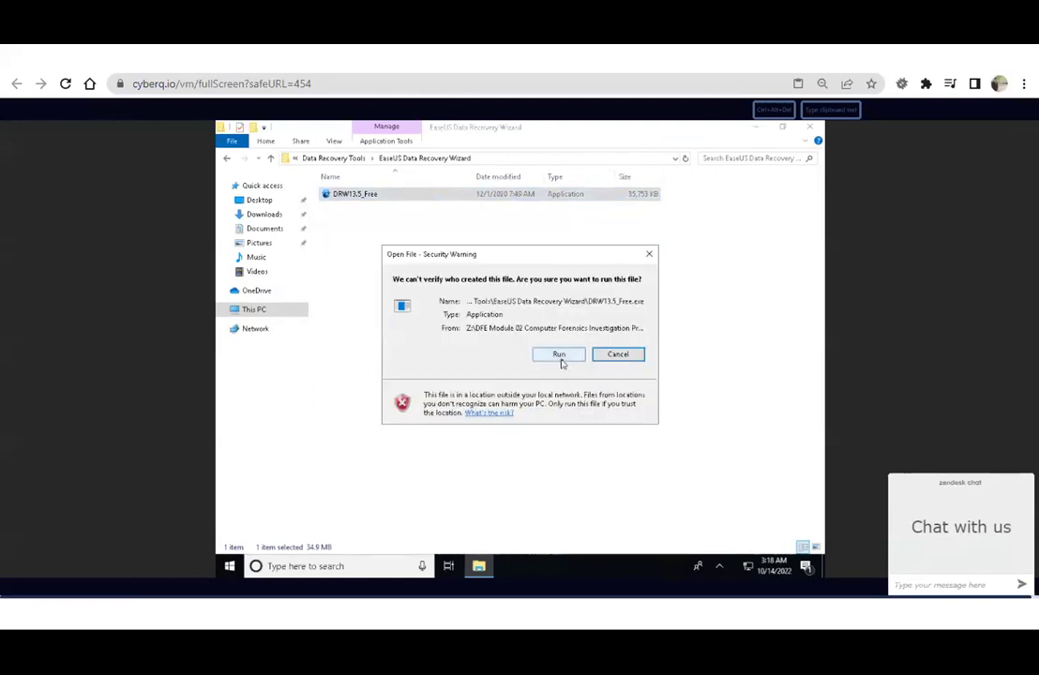
{"action": "left_click", "coordinate": [560, 361]}
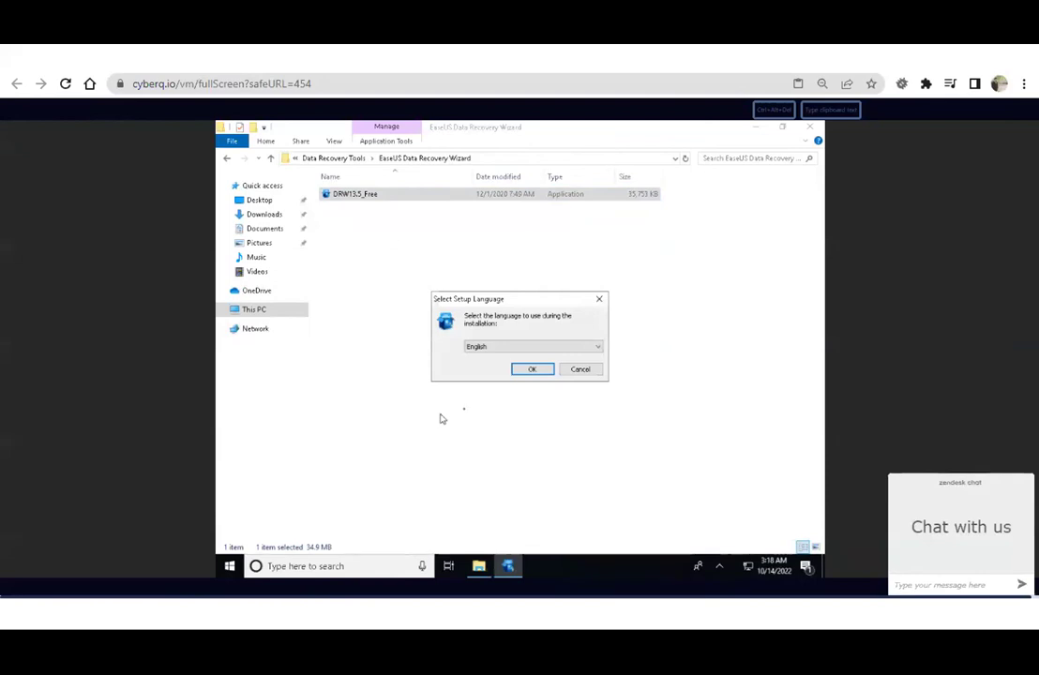
{"action": "left_click", "coordinate": [531, 370]}
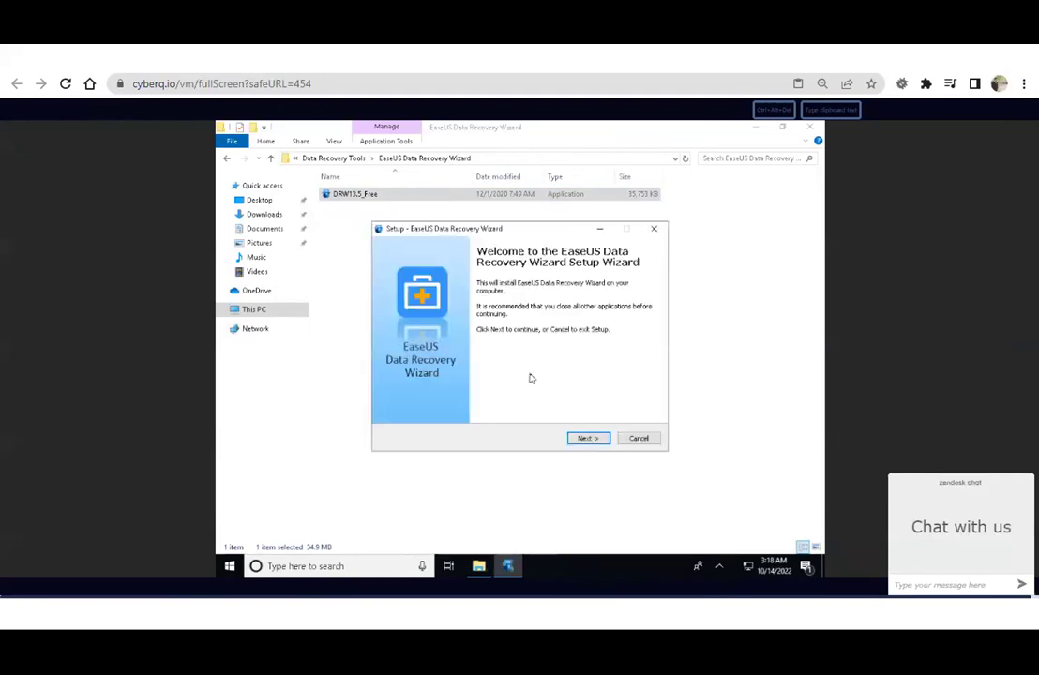
{"action": "left_click", "coordinate": [588, 437]}
{"action": "left_click", "coordinate": [589, 437]}
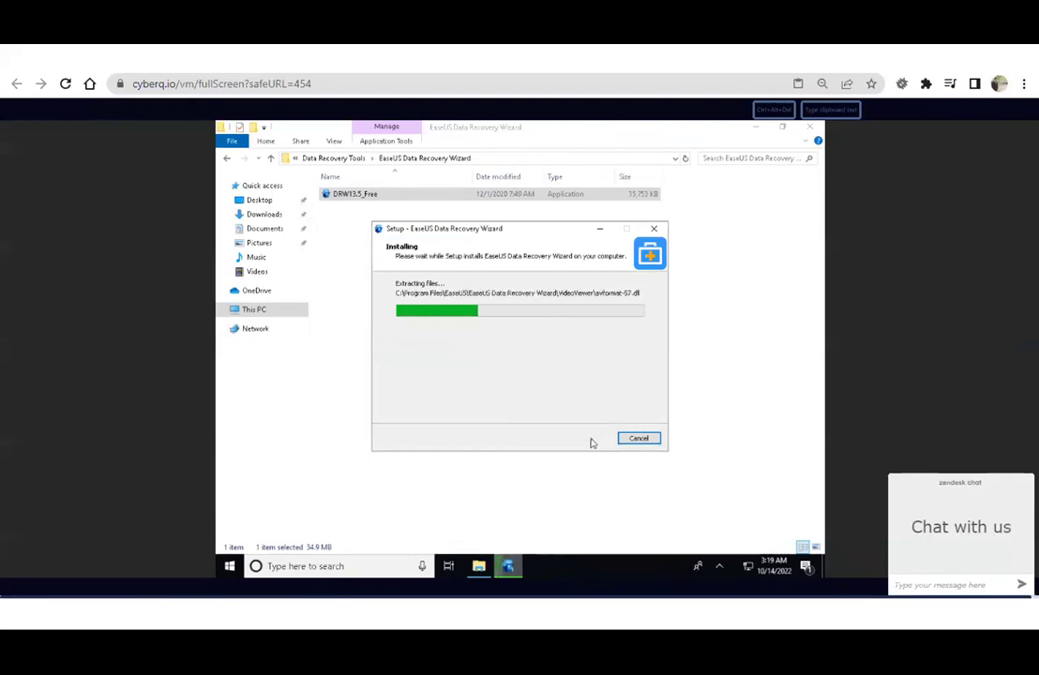
Finish setup, close the success web page and upgrade pop-up, showing Lost Partition-1 (2.00 GB).
{"action": "left_click", "coordinate": [589, 439]}
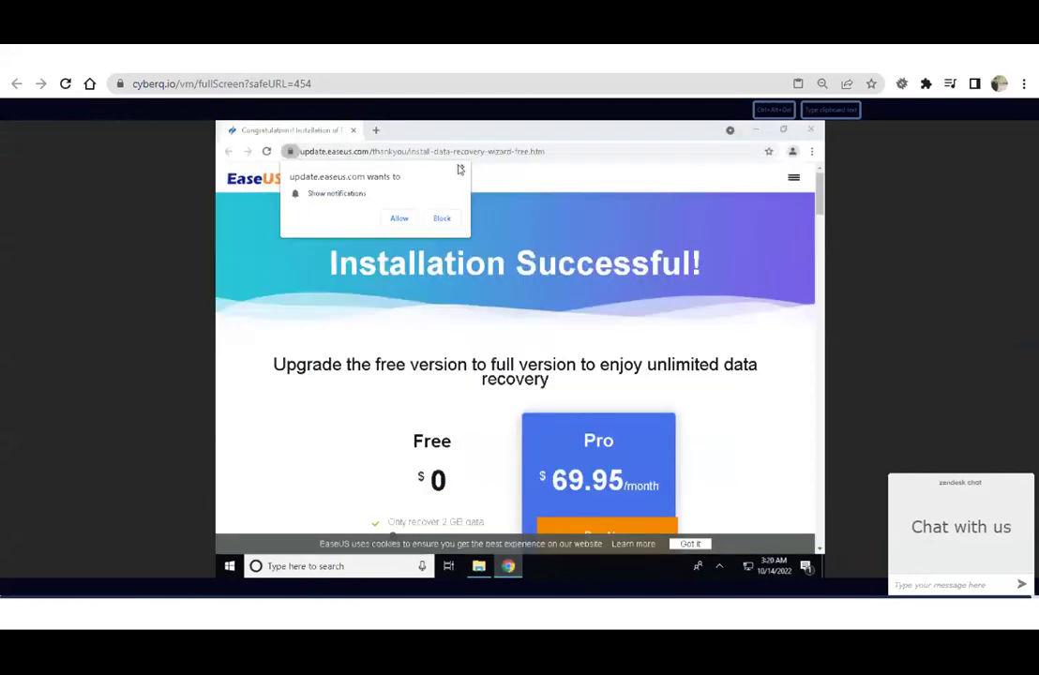
{"action": "left_click", "coordinate": [808, 130]}
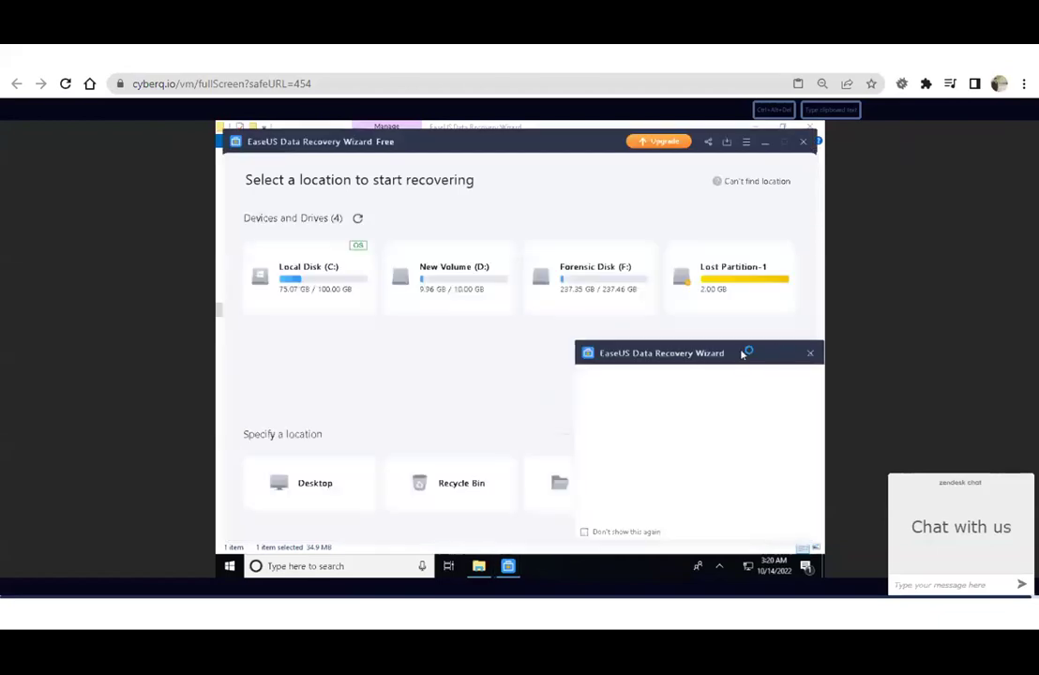
{"action": "left_click", "coordinate": [812, 354]}
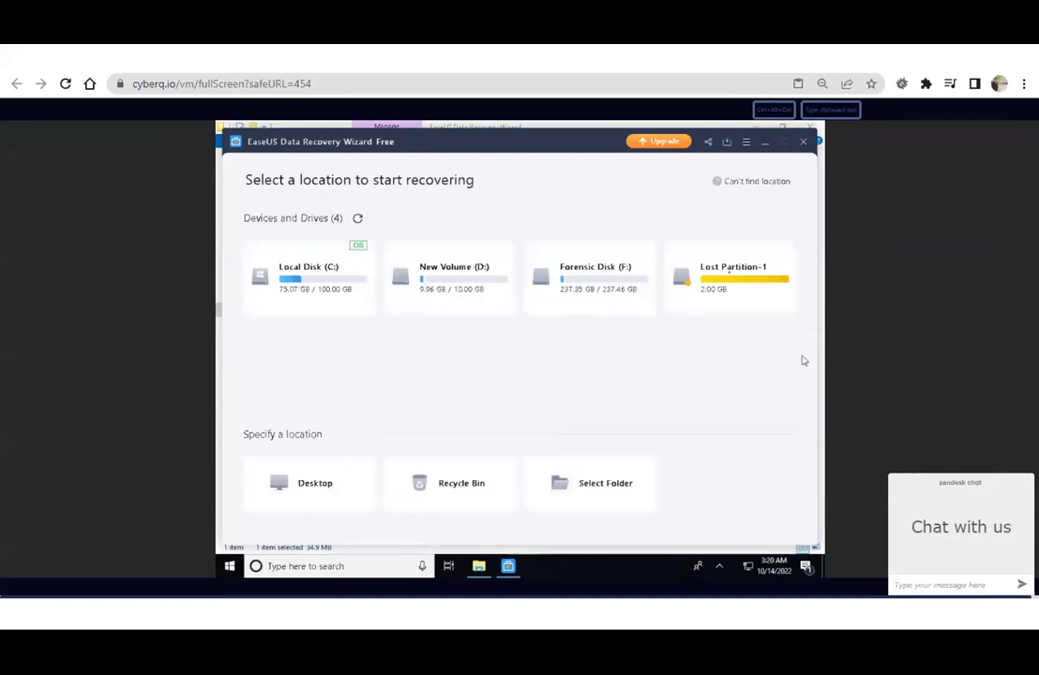
{"action": "mouse_move", "coordinate": [729, 276]}
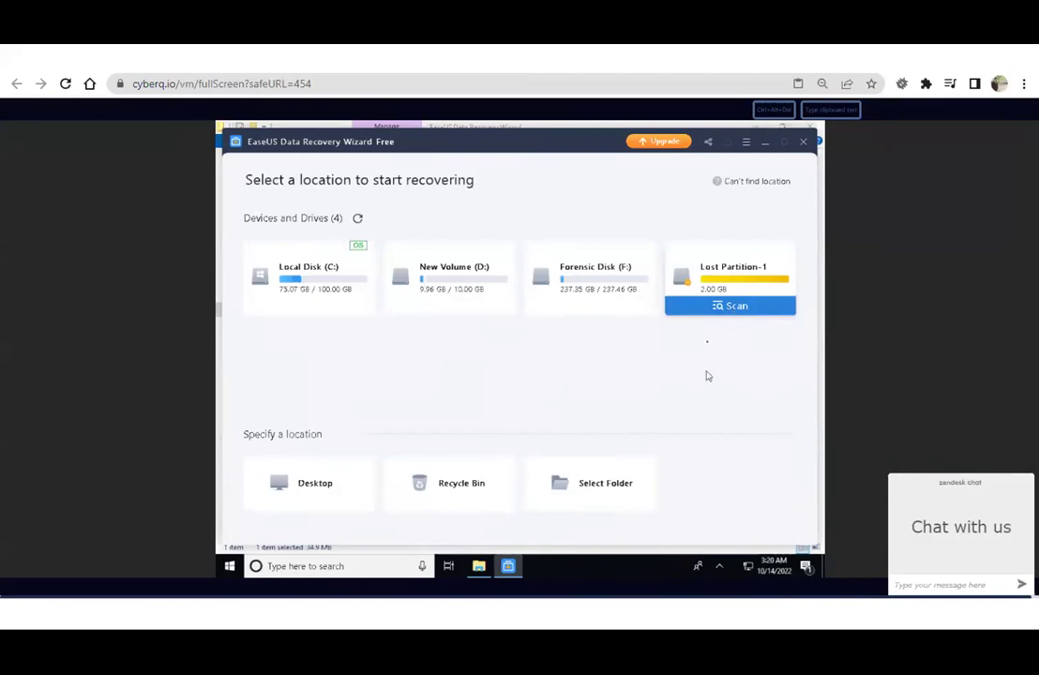
Scan Lost Partition-1, expand #1 Lost Partition(NTFS) under Lost Files, and tick all 2020 files.
{"action": "left_click", "coordinate": [710, 306]}
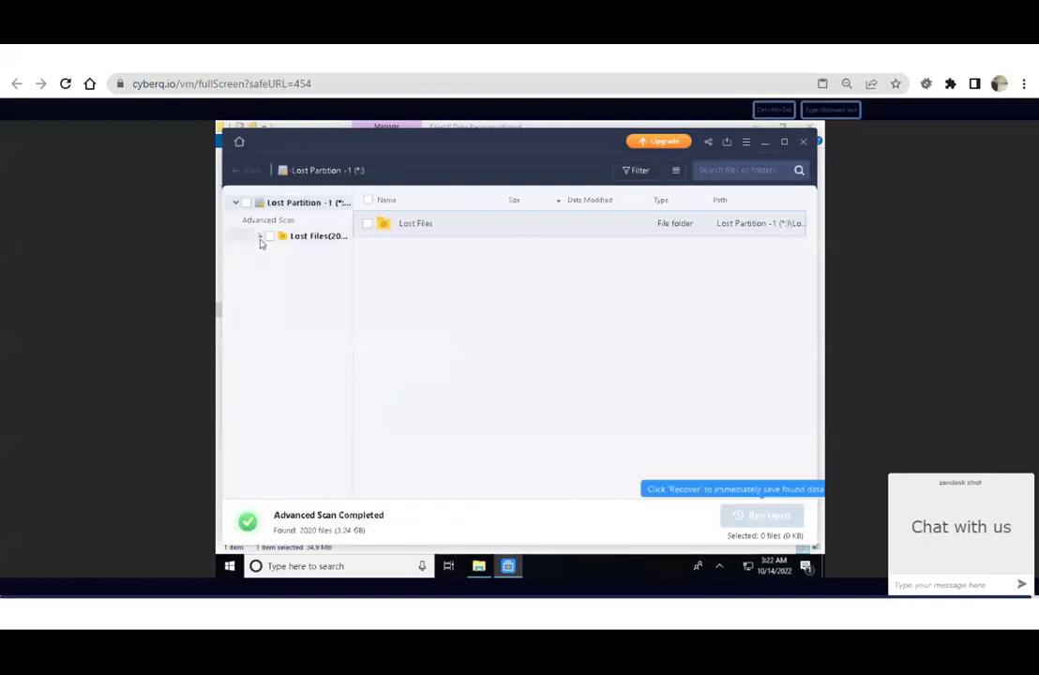
{"action": "left_click", "coordinate": [261, 237]}
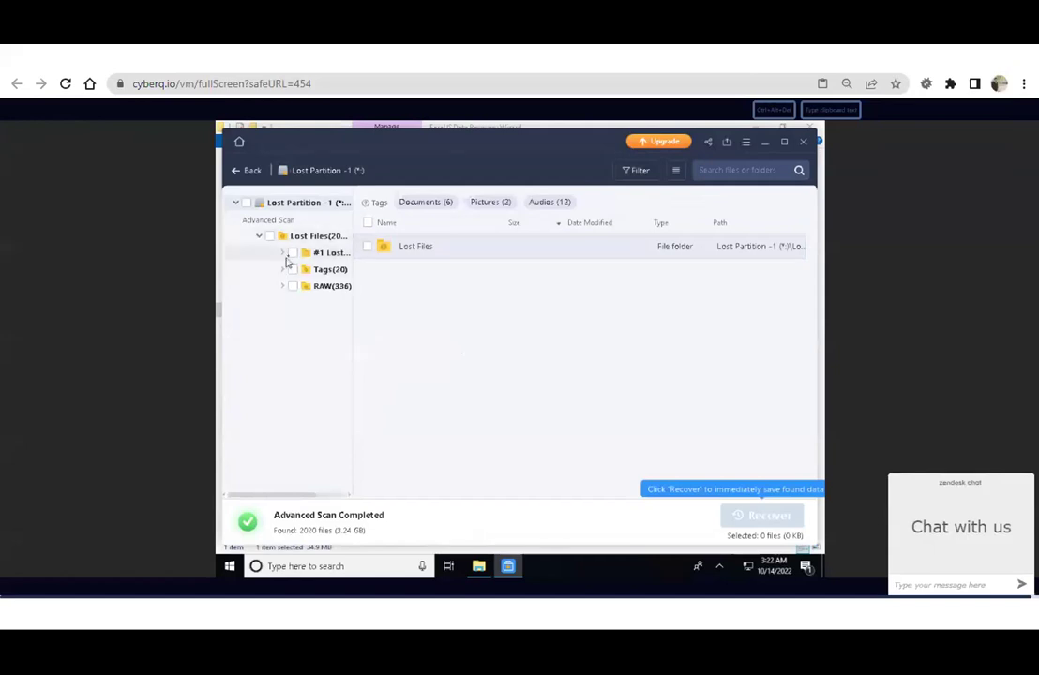
{"action": "left_click", "coordinate": [286, 255]}
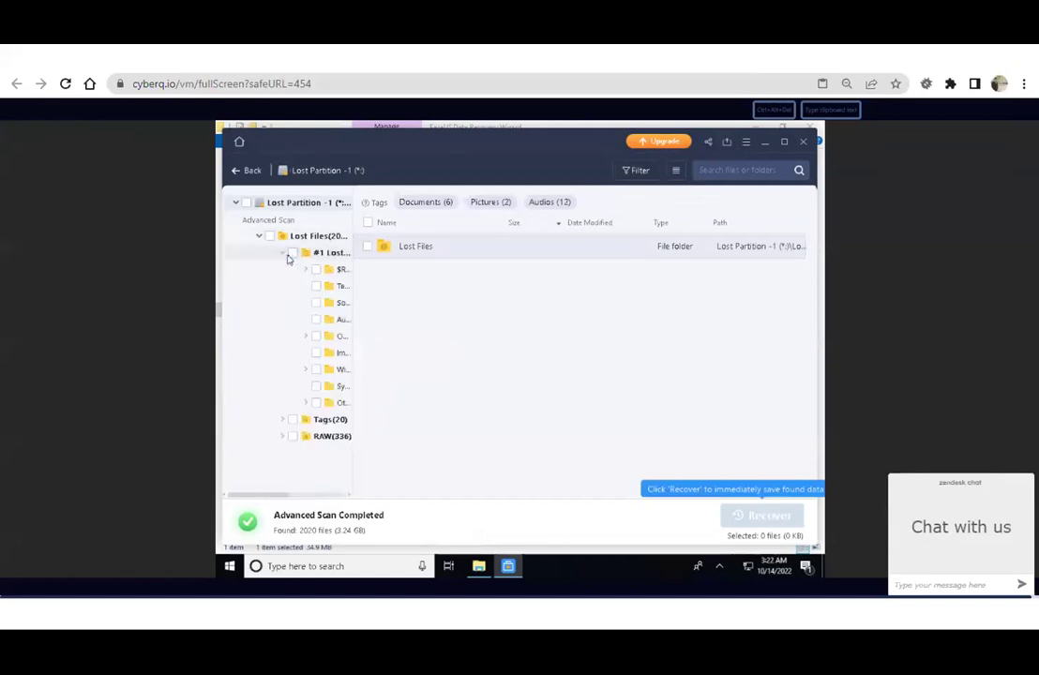
{"action": "left_click", "coordinate": [284, 255]}
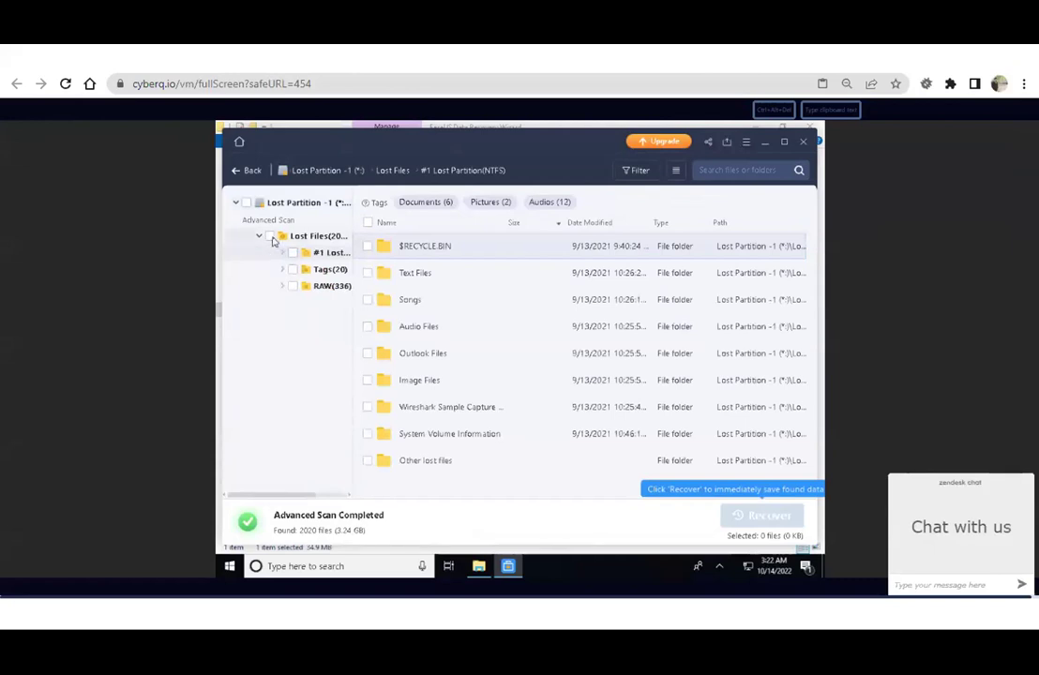
{"action": "left_click", "coordinate": [271, 237]}
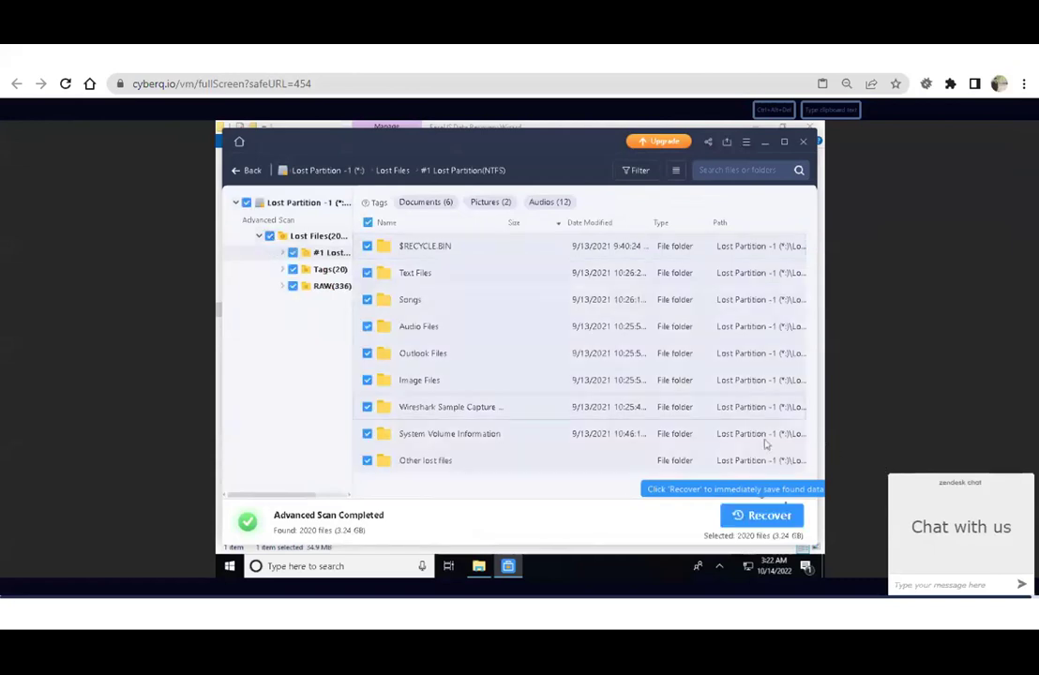
Recover the 2020 selected files (3.24 GB) into the Recovered Partition folder on D:.
{"action": "left_click", "coordinate": [761, 514]}
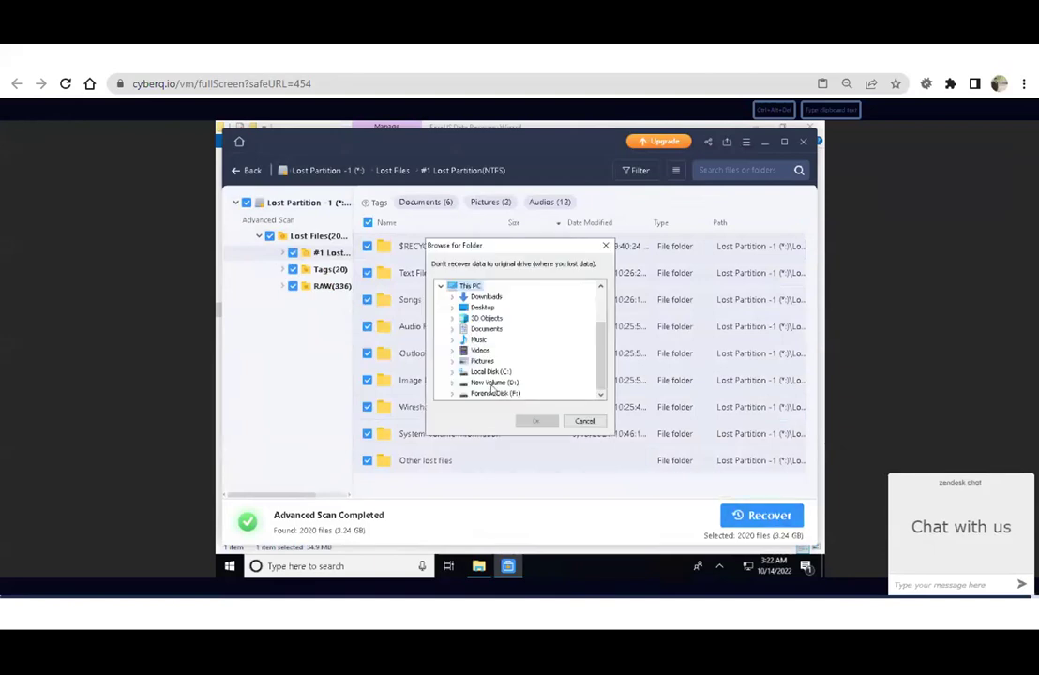
{"action": "left_click", "coordinate": [492, 384]}
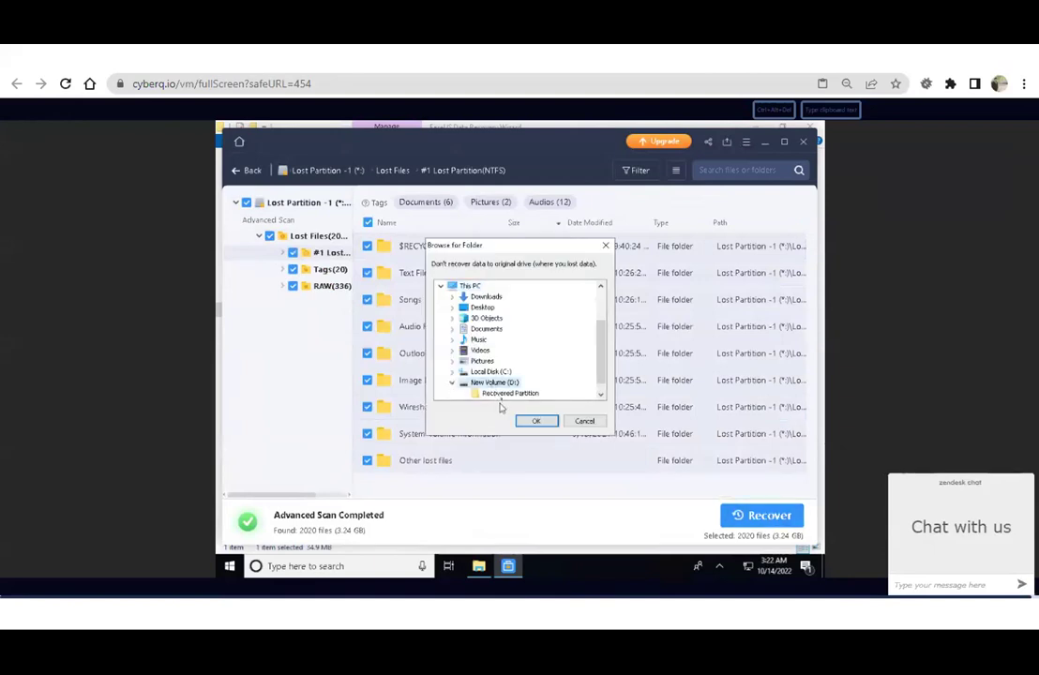
{"action": "left_click", "coordinate": [500, 396]}
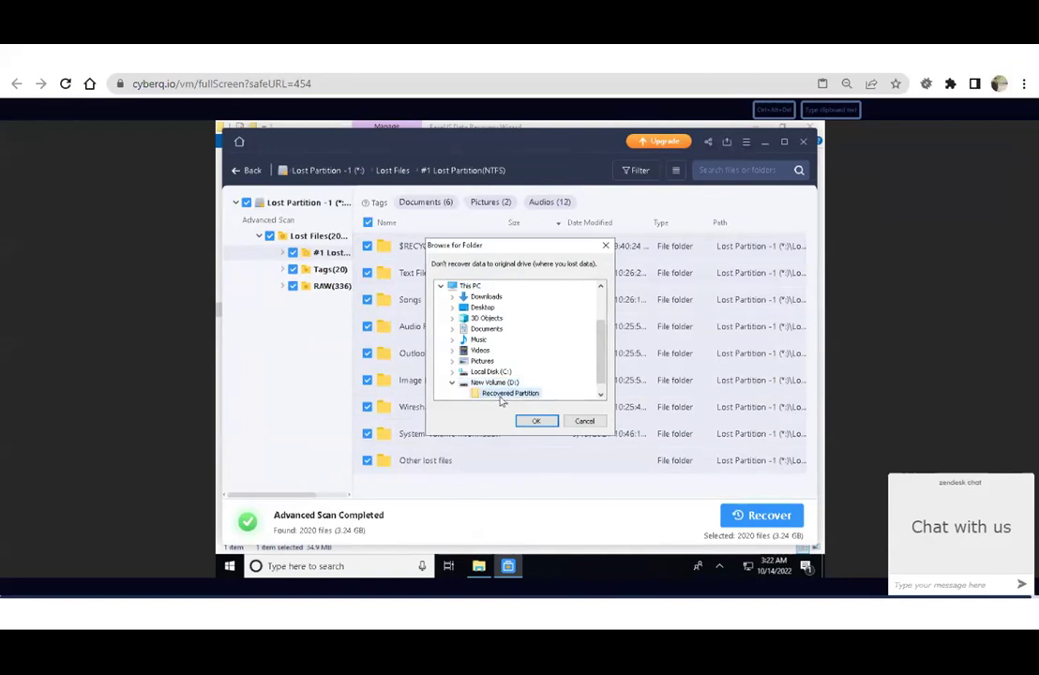
{"action": "left_click", "coordinate": [536, 422]}
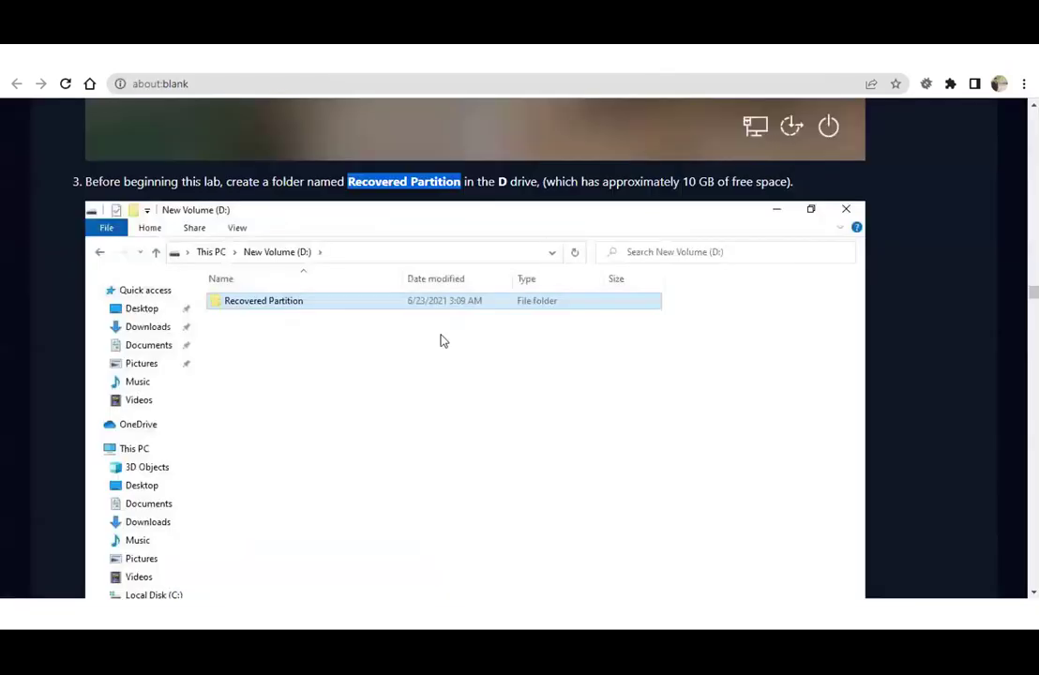
Open the recovered #1 Lost Partition(NTFS) folder to see Other lost files, Songs and Text Files.
{"action": "scroll", "coordinate": [444, 340], "scroll_direction": "down", "scroll_amount": 15}
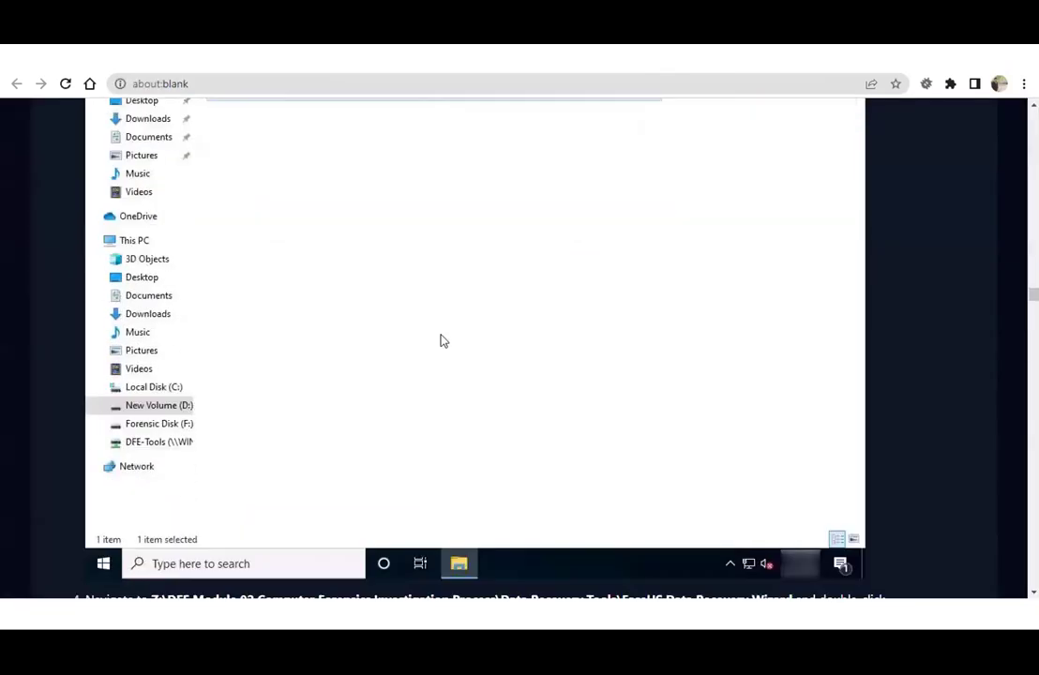
{"action": "scroll", "coordinate": [1036, 319], "scroll_direction": "down", "scroll_amount": 20}
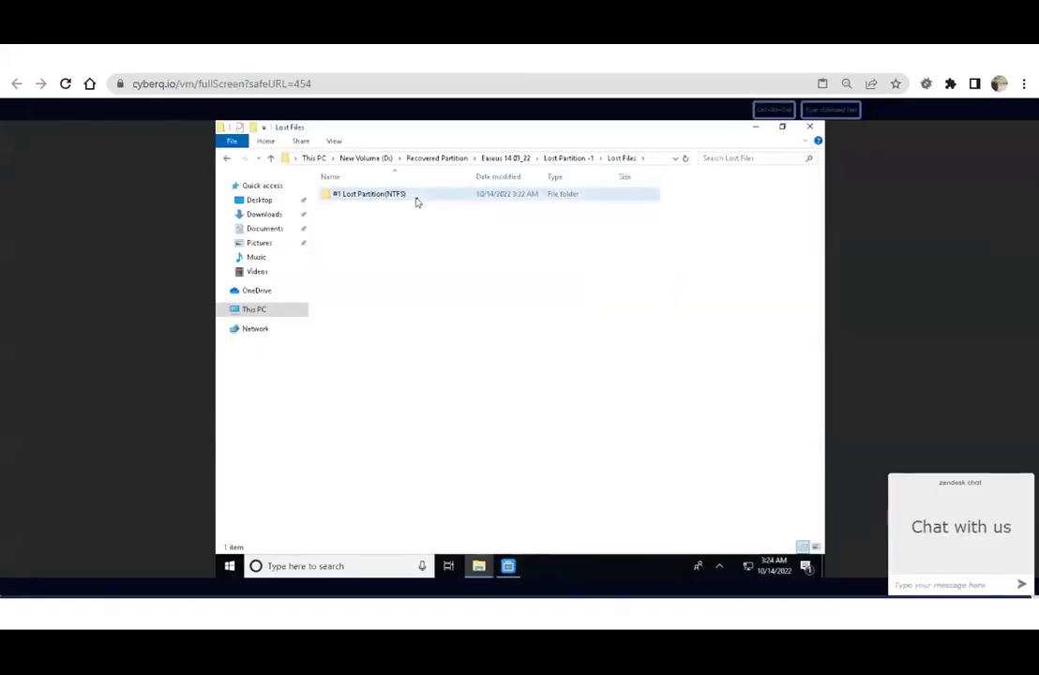
{"action": "double_click", "coordinate": [418, 203]}
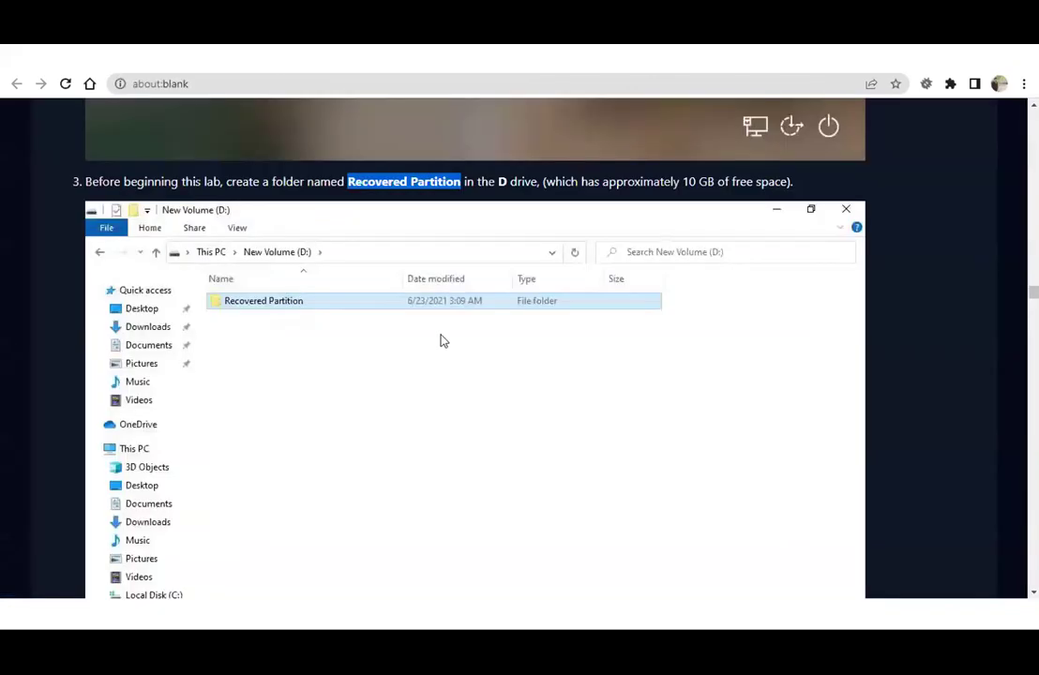
{"action": "scroll", "coordinate": [441, 339], "scroll_direction": "down", "scroll_amount": 5}
Scroll the lab manual to steps 21–23 and highlight step 21 about the recovery sub-folders.
{"action": "scroll", "coordinate": [443, 341], "scroll_direction": "down", "scroll_amount": 20}
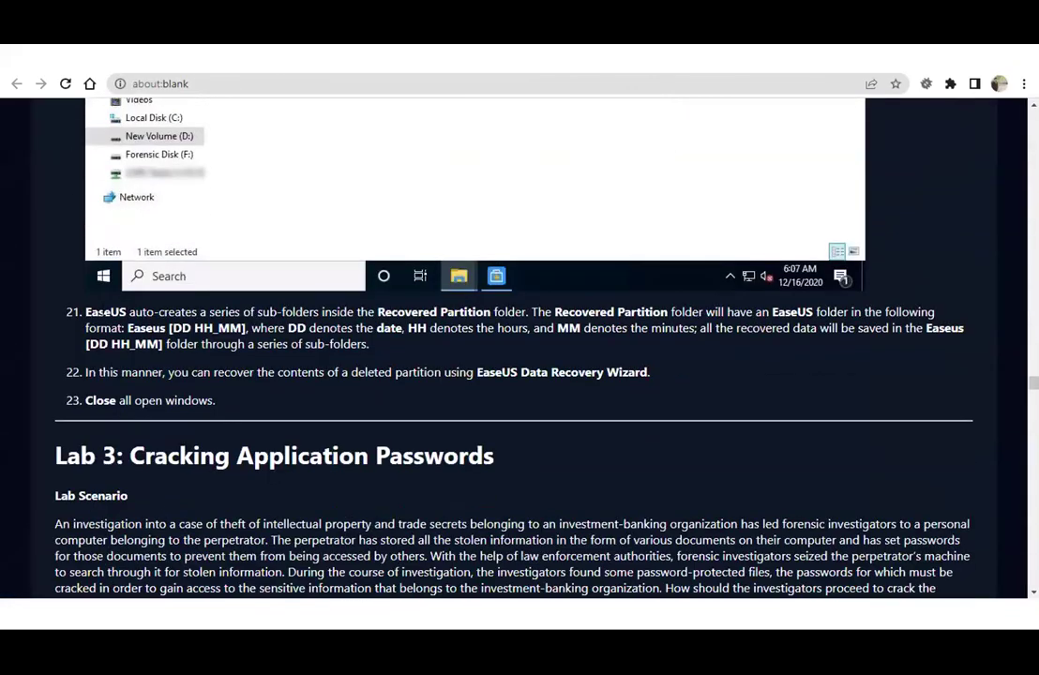
{"action": "left_click_drag", "start_coordinate": [100, 313], "coordinate": [634, 312]}
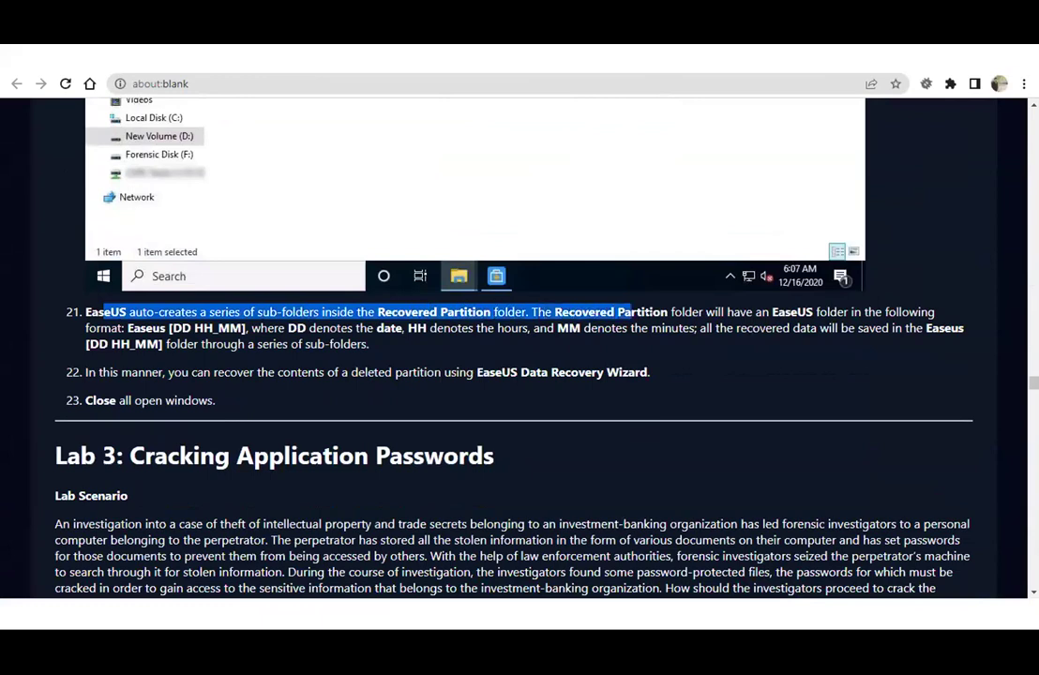
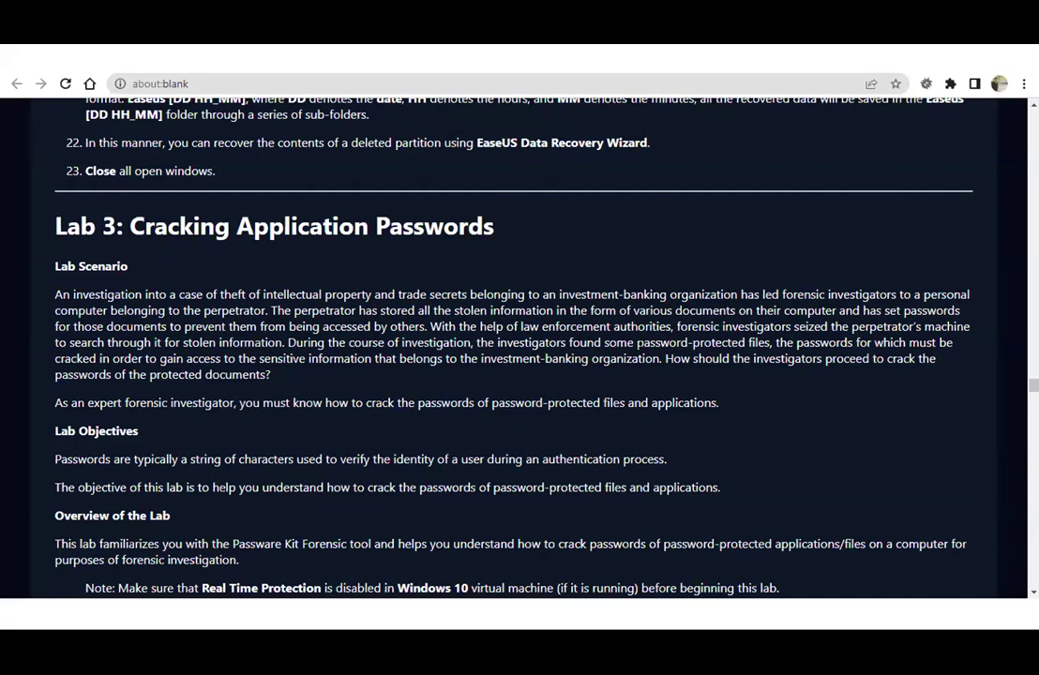
Read the Lab 3 Cracking Application Passwords scenario and objectives, highlighting the sentence on verifying user identity.
{"action": "left_click_drag", "start_coordinate": [130, 374], "coordinate": [352, 372]}
{"action": "left_click", "coordinate": [352, 372]}
{"action": "scroll", "coordinate": [352, 373], "scroll_direction": "down", "scroll_amount": 2}
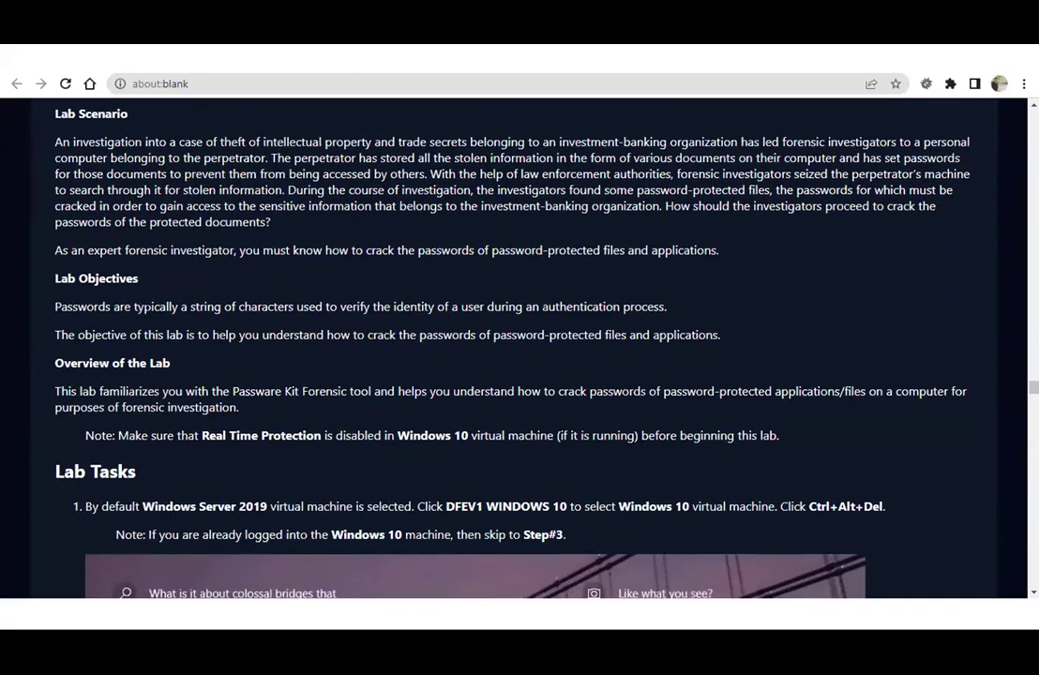
{"action": "left_click_drag", "start_coordinate": [238, 307], "coordinate": [494, 317]}
{"action": "left_click", "coordinate": [495, 316]}
{"action": "scroll", "coordinate": [173, 466], "scroll_direction": "down", "scroll_amount": 1}
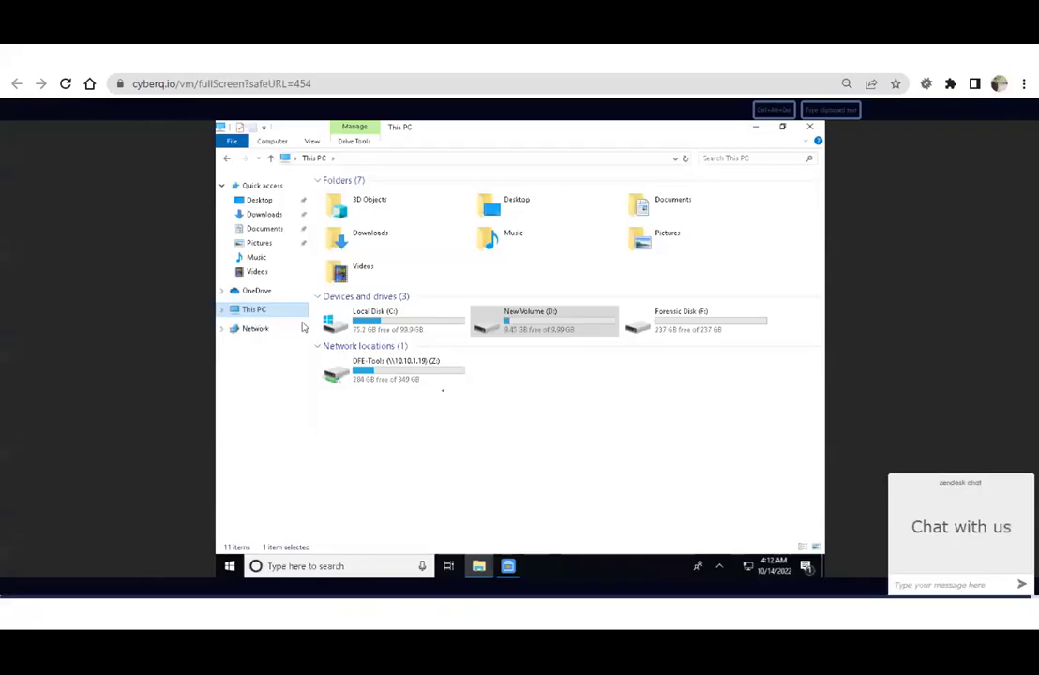
Browse DFE-Tools (Z:) to Module 05's Password Cracking Tools\Passware Kit Forensic and launch passware-kit-forensic-demo.
{"action": "left_click", "coordinate": [412, 381]}
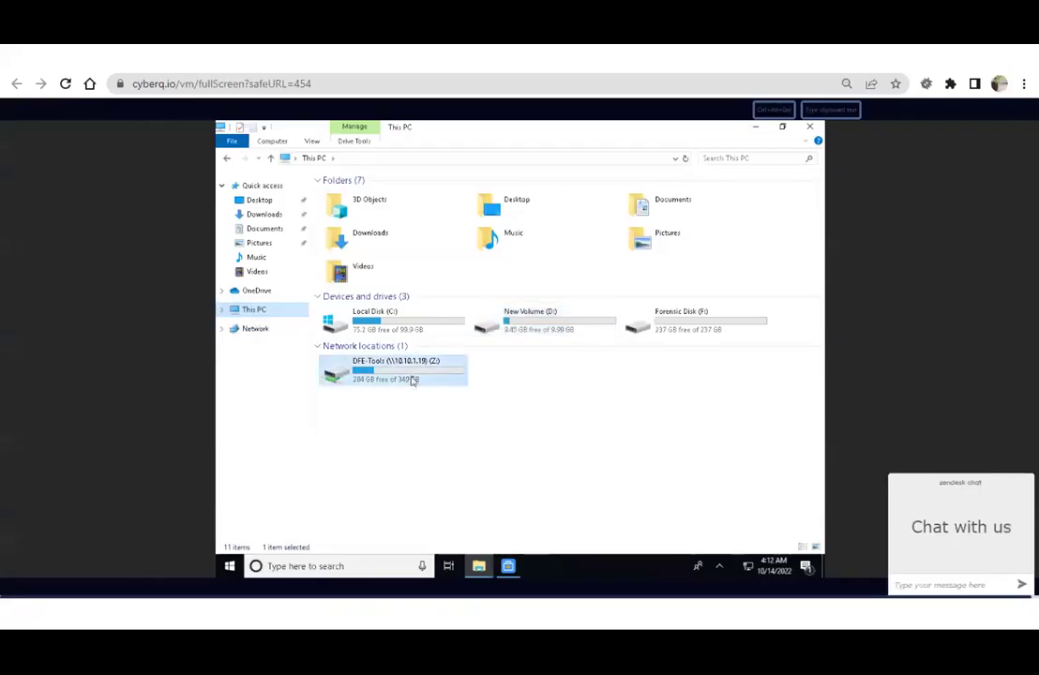
{"action": "double_click", "coordinate": [411, 381]}
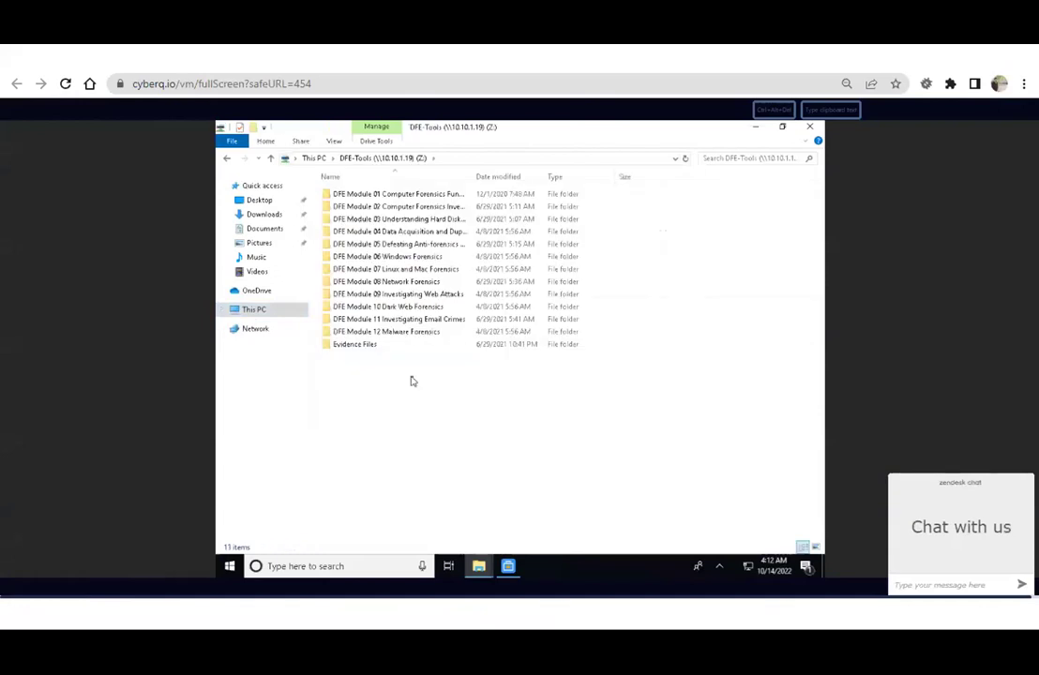
{"action": "left_click", "coordinate": [380, 245]}
{"action": "double_click", "coordinate": [380, 244]}
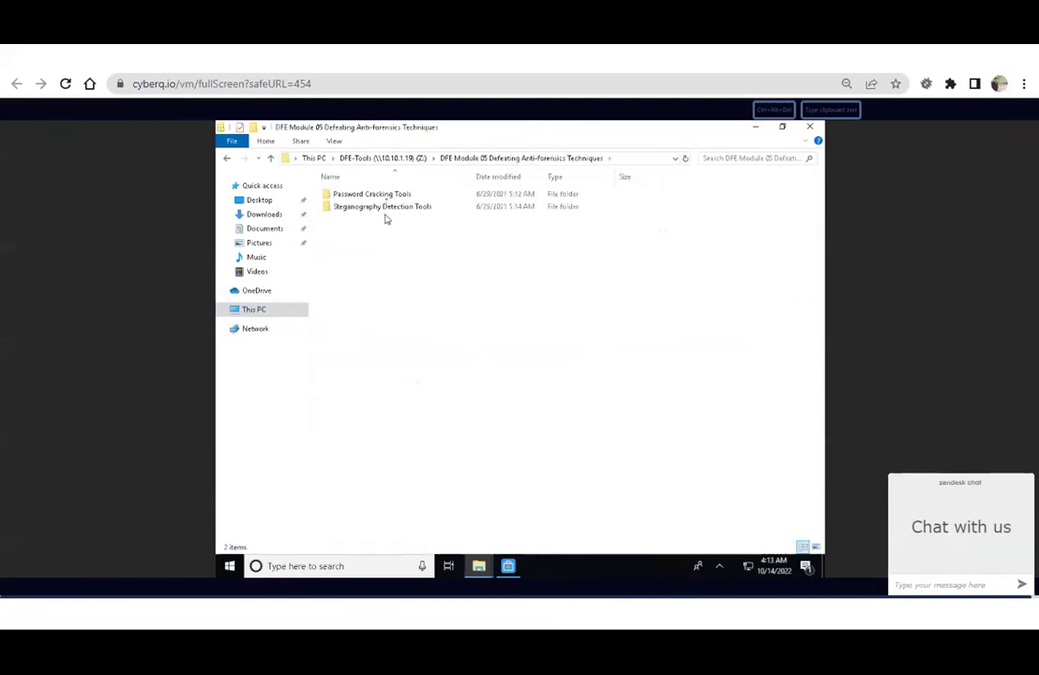
{"action": "double_click", "coordinate": [385, 197]}
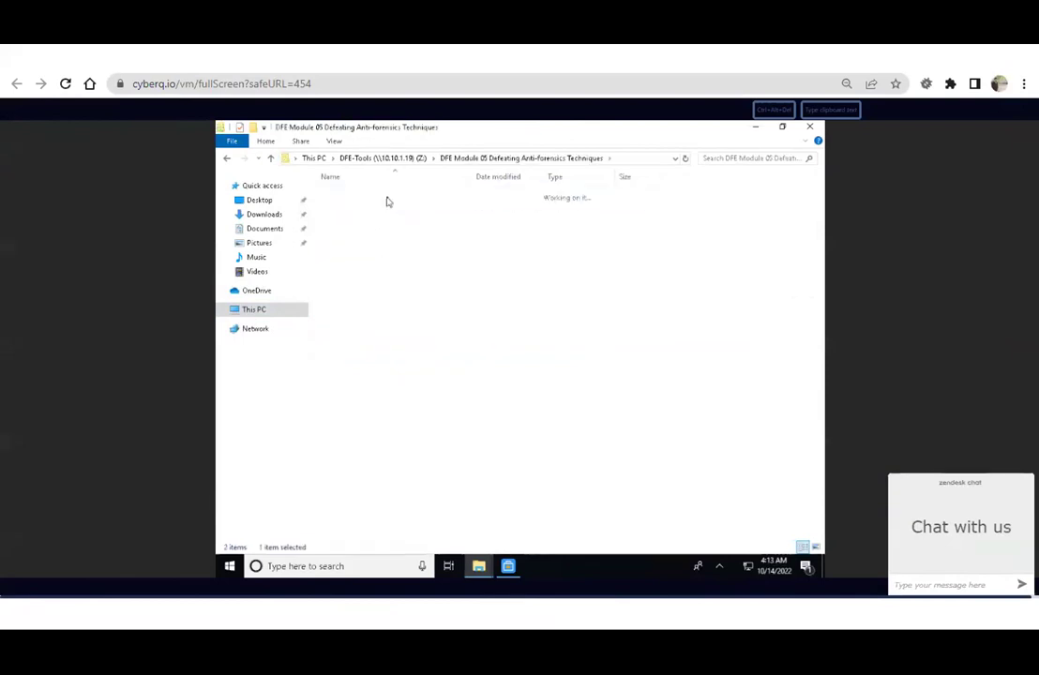
{"action": "left_click", "coordinate": [387, 200]}
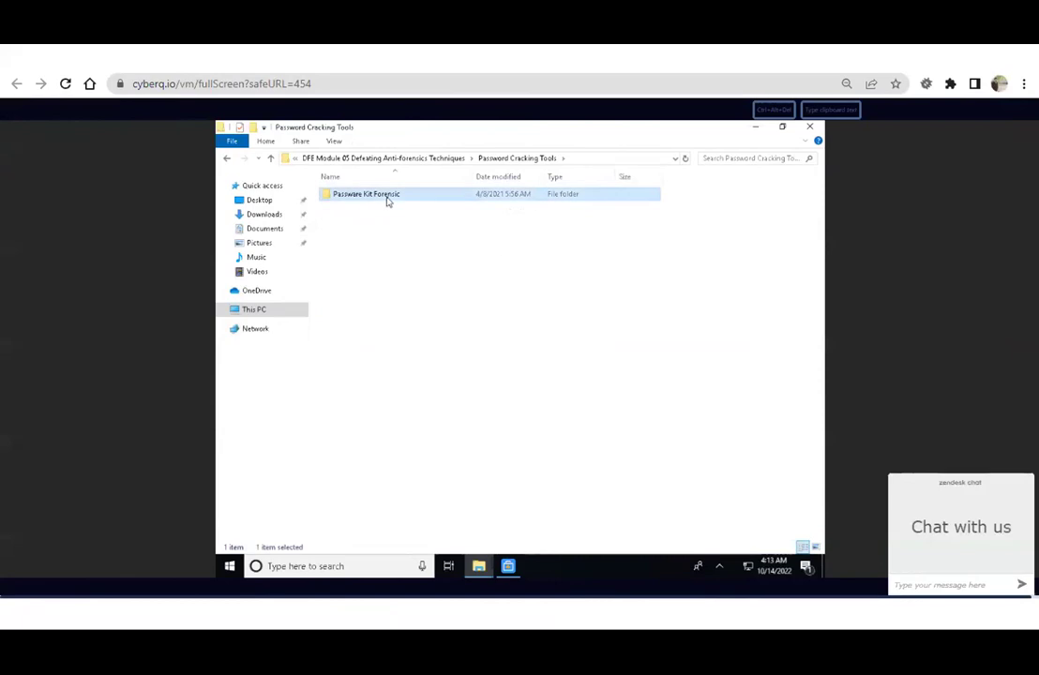
{"action": "double_click", "coordinate": [388, 200]}
{"action": "double_click", "coordinate": [387, 200]}
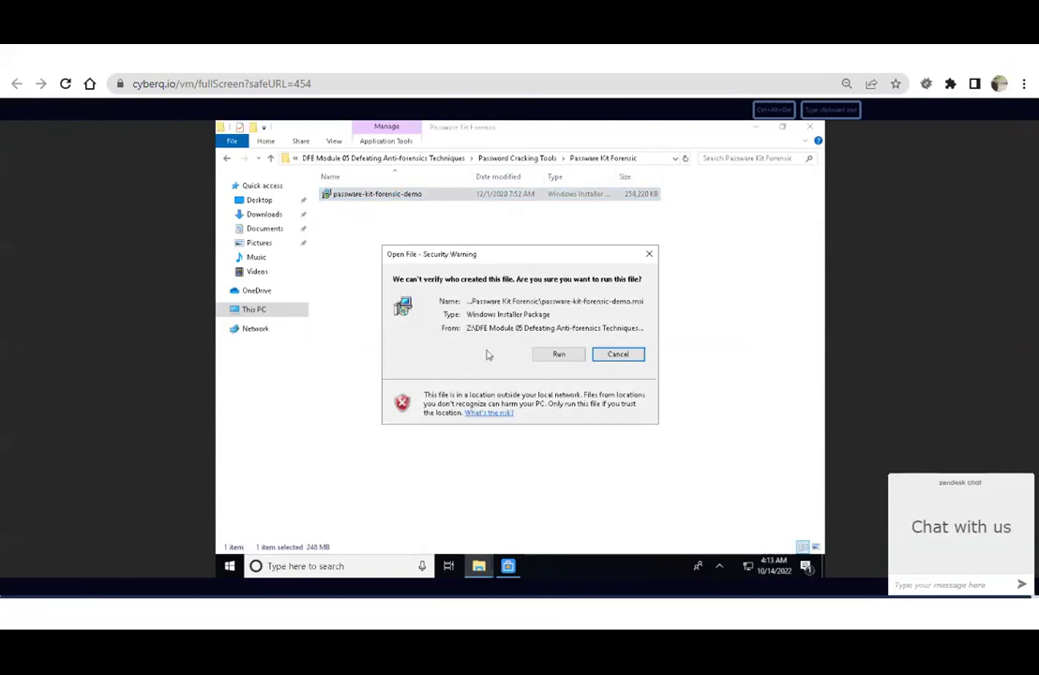
Run the installer, accept the license agreement and keep the default C:\Program Files\Passware folder.
{"action": "left_click", "coordinate": [557, 355]}
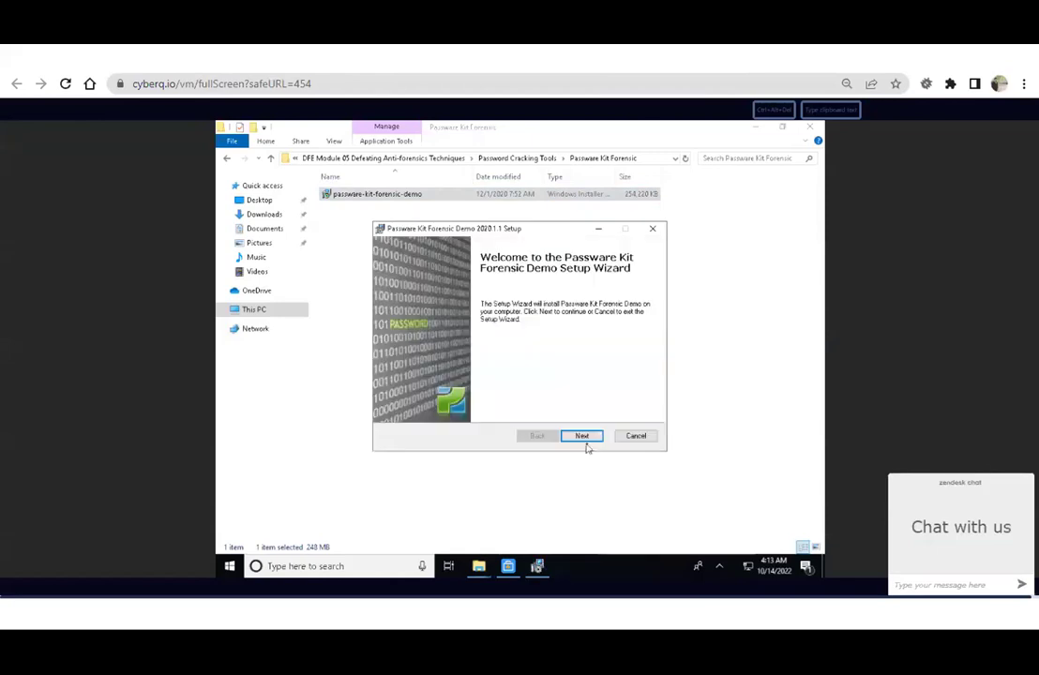
{"action": "left_click", "coordinate": [582, 437]}
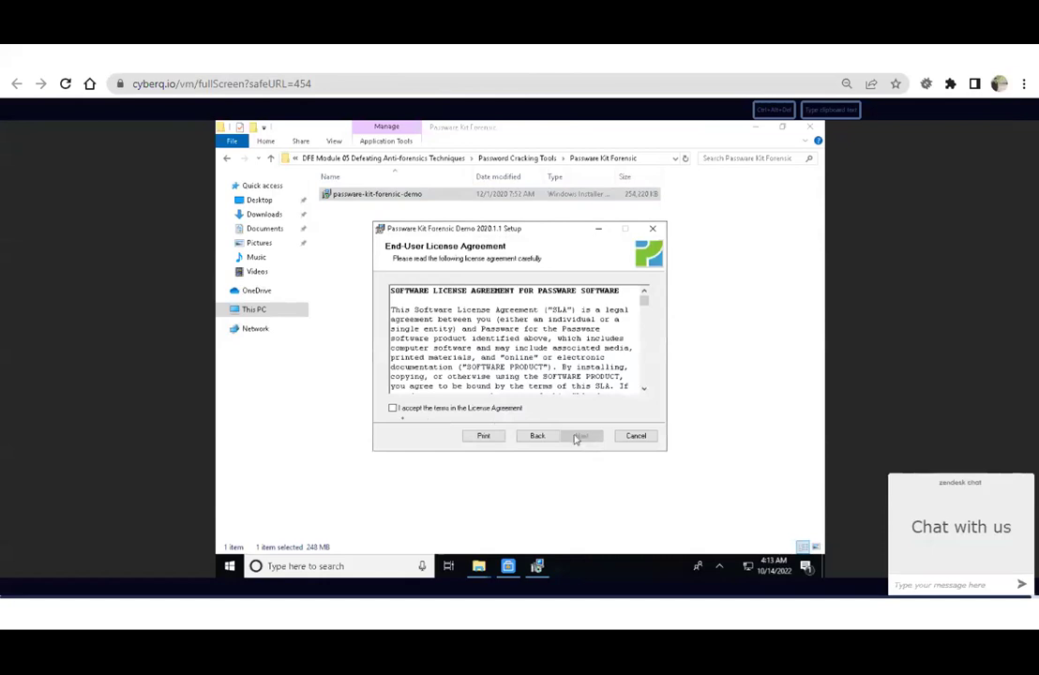
{"action": "left_click", "coordinate": [398, 412]}
{"action": "left_click", "coordinate": [580, 437]}
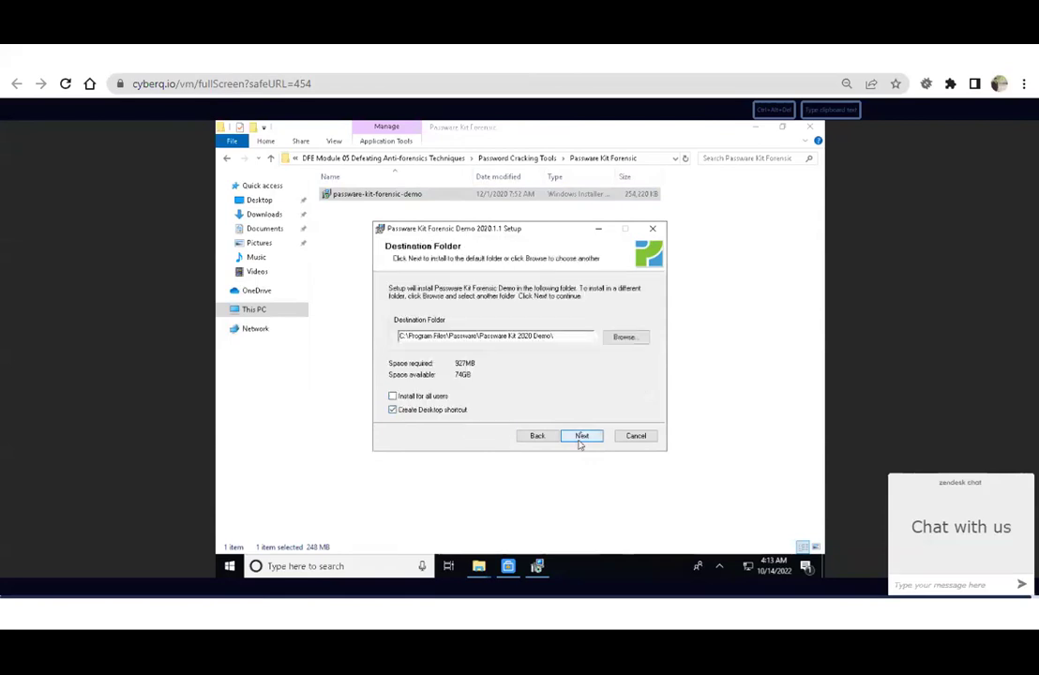
{"action": "left_click", "coordinate": [581, 437]}
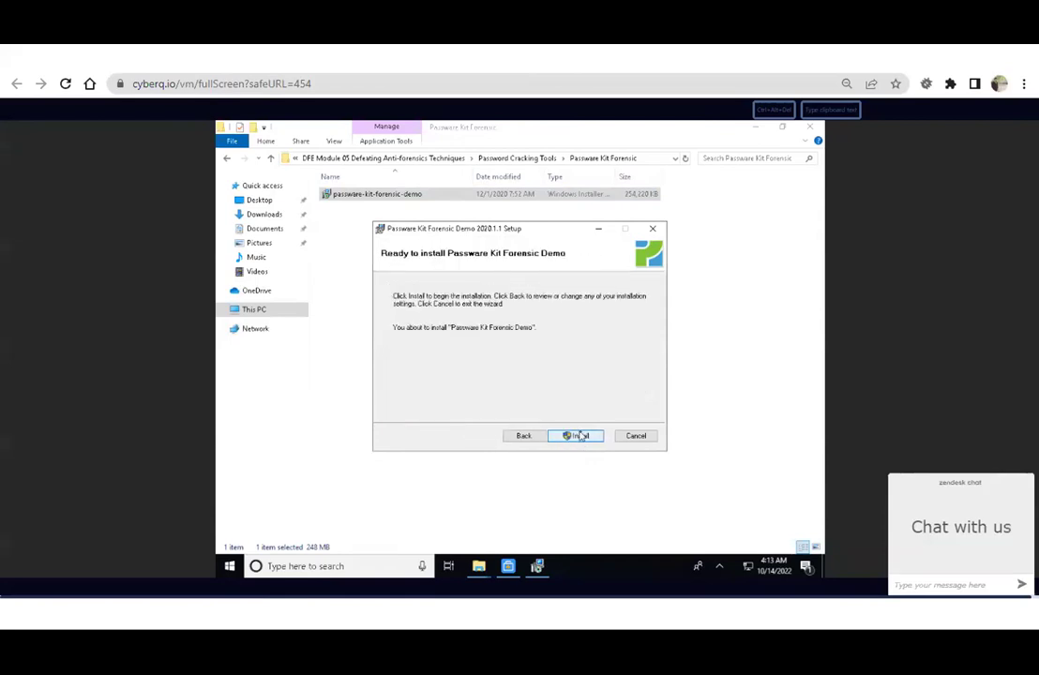
Install Passware Kit Forensic Demo 2020.1.1, approve the UAC prompt, and finish with the program launching.
{"action": "left_click", "coordinate": [581, 437]}
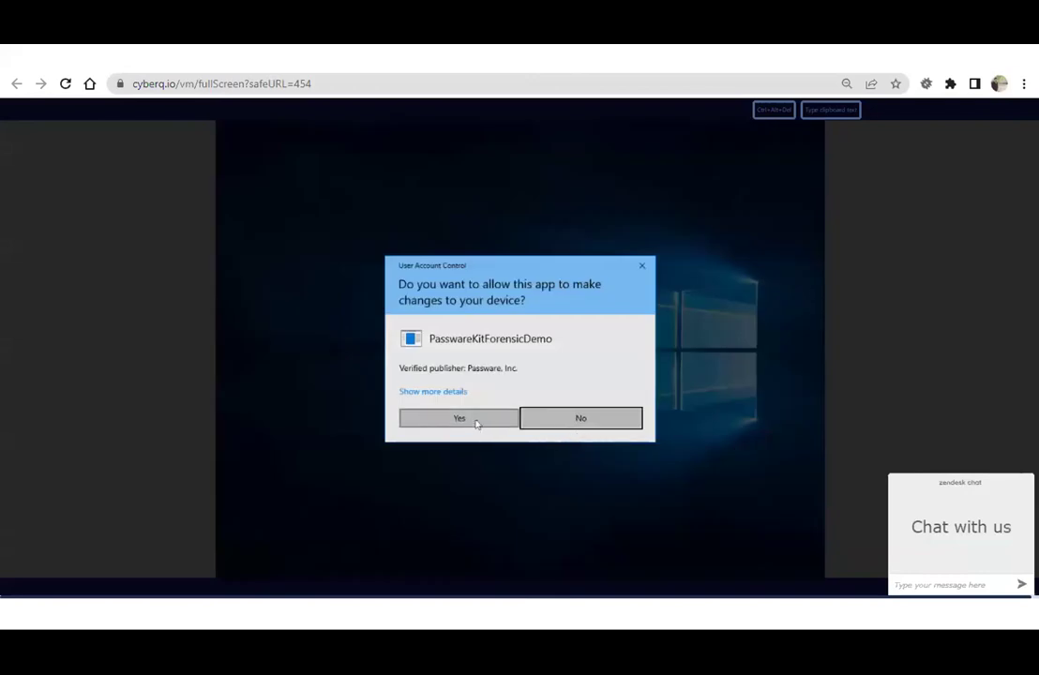
{"action": "left_click", "coordinate": [478, 423]}
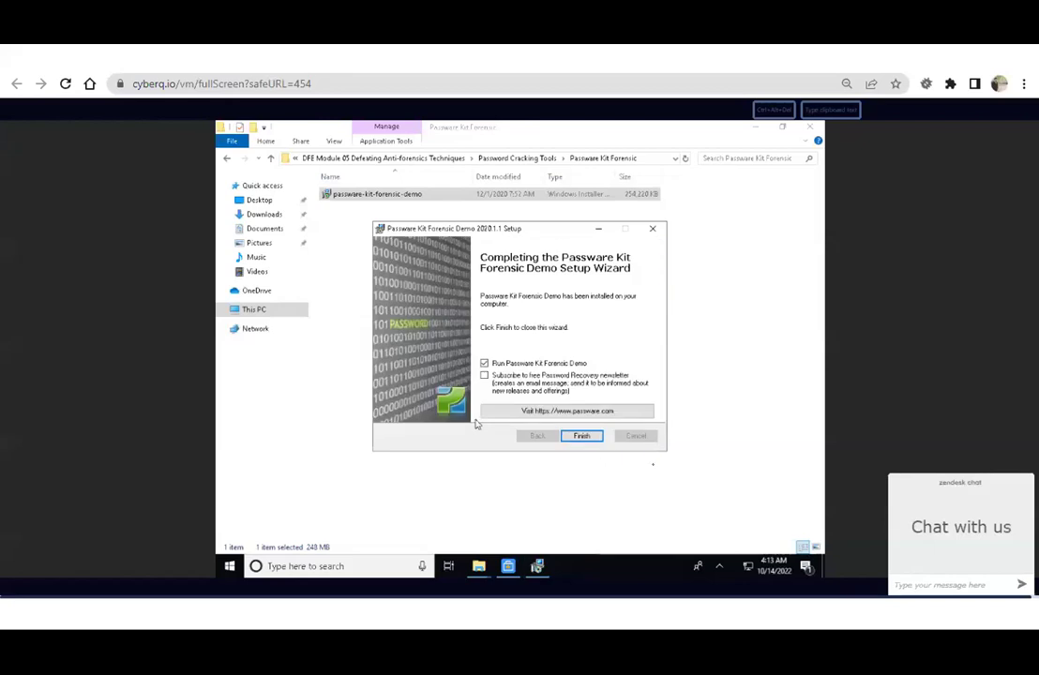
{"action": "left_click", "coordinate": [577, 438]}
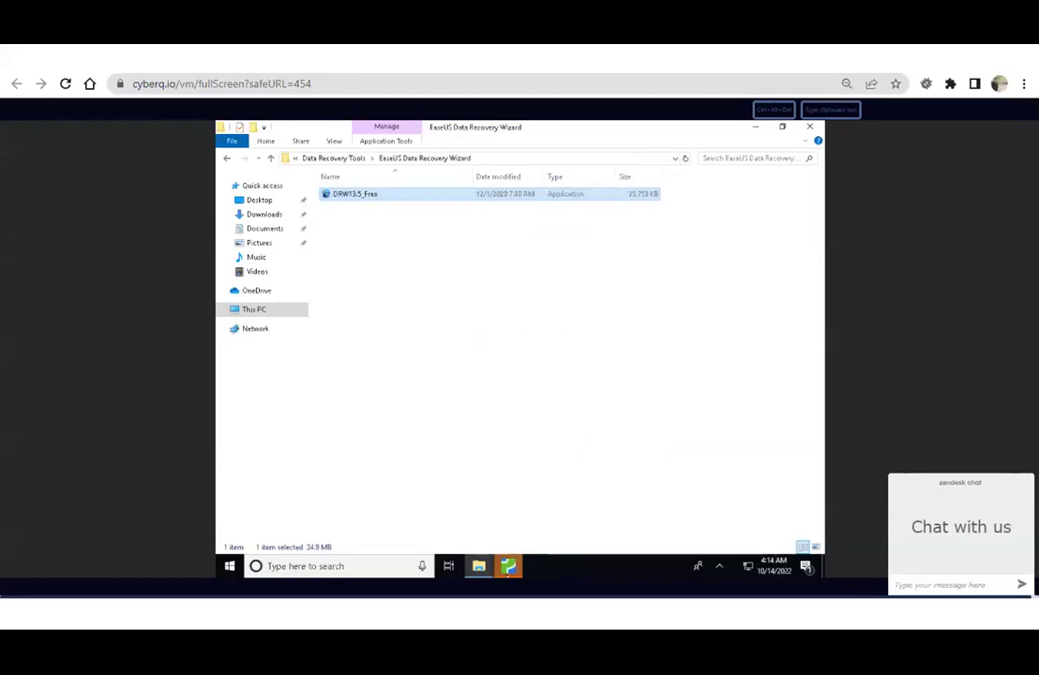
{"action": "mouse_move", "coordinate": [507, 566]}
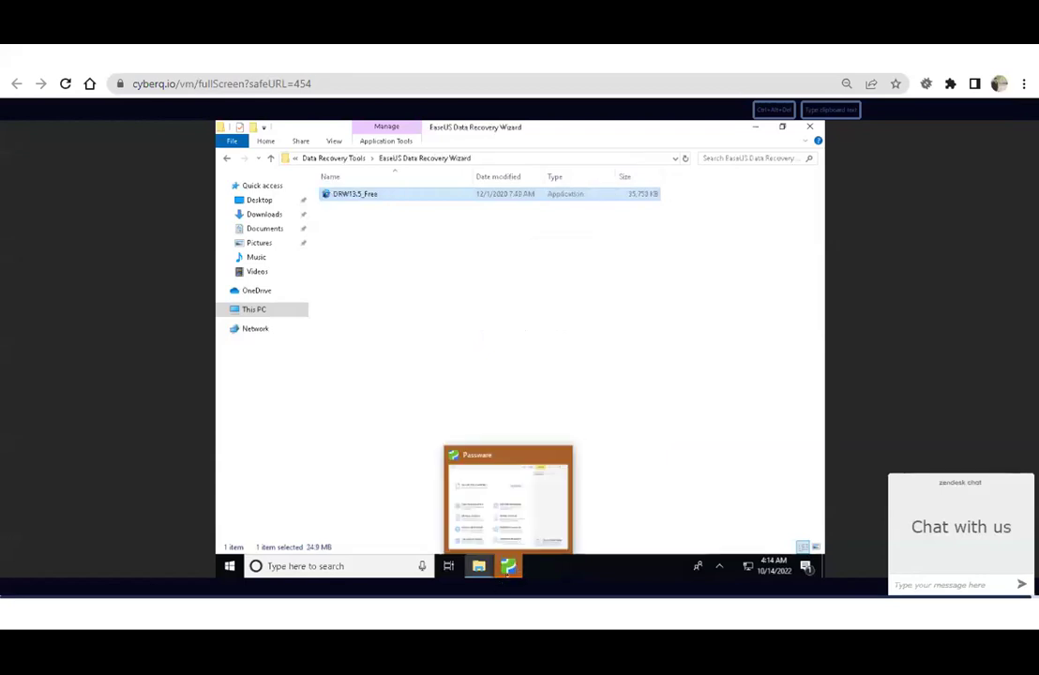
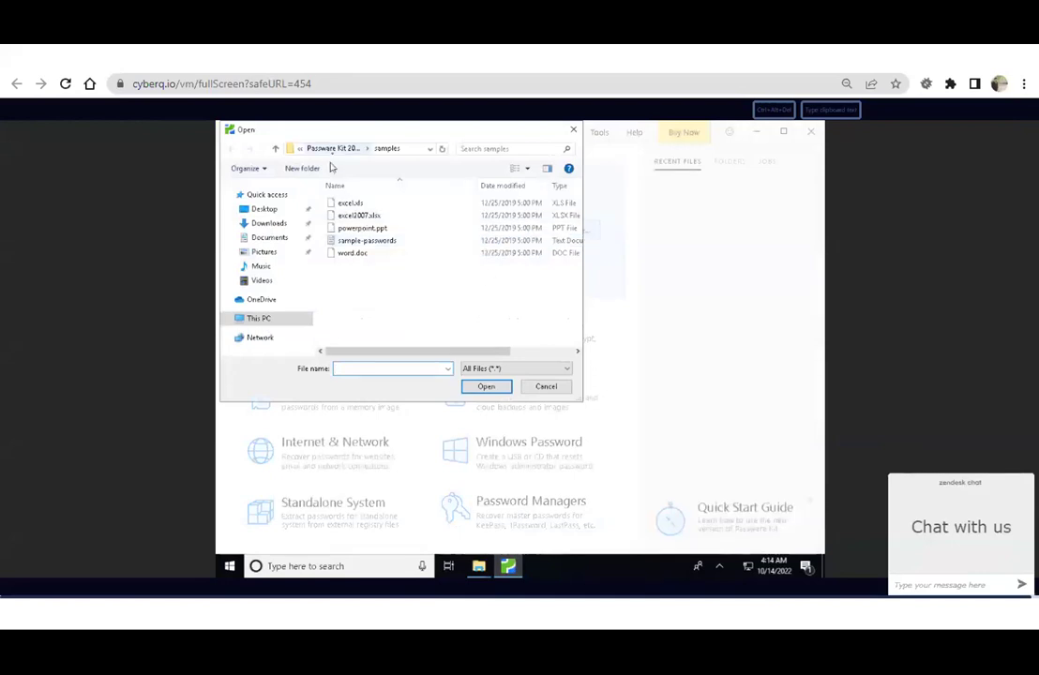
From This PC, navigate to DFE-Tools (Z:) > Evidence Files and choose the Sample_1 file.
{"action": "left_click", "coordinate": [332, 150]}
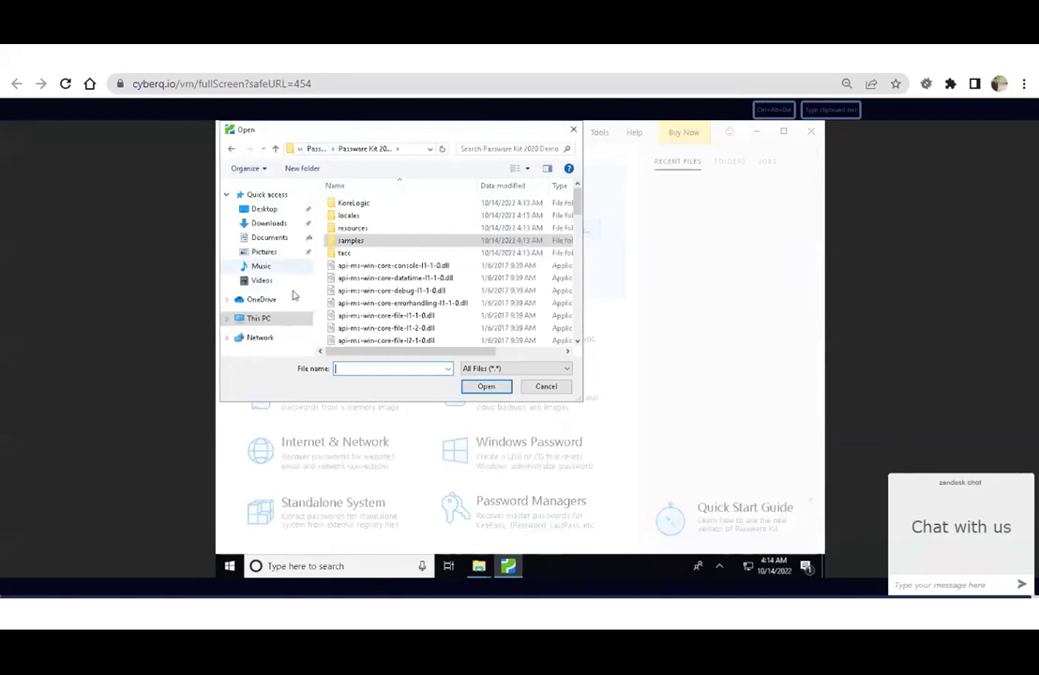
{"action": "left_click", "coordinate": [315, 151]}
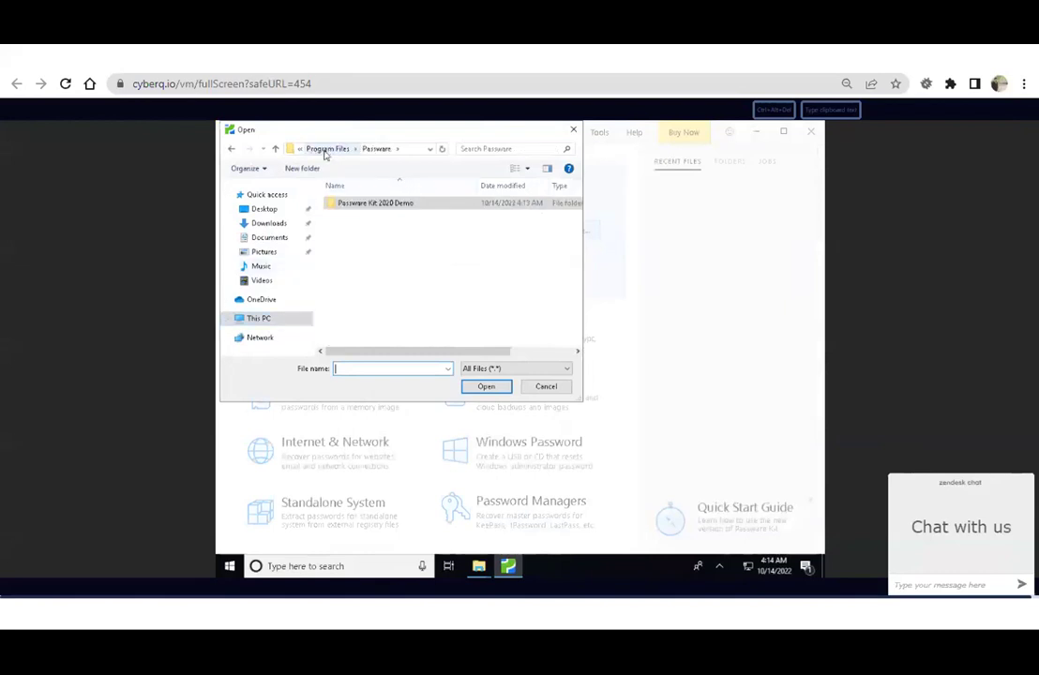
{"action": "left_click", "coordinate": [262, 322]}
{"action": "scroll", "coordinate": [516, 295], "scroll_direction": "down", "scroll_amount": 2}
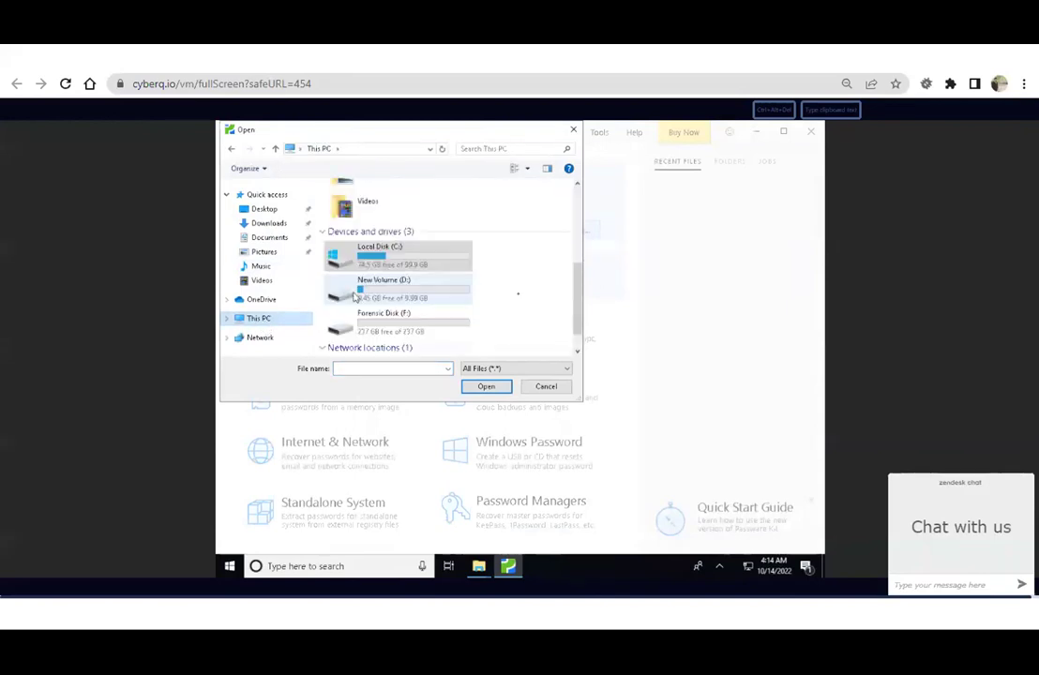
{"action": "double_click", "coordinate": [377, 340]}
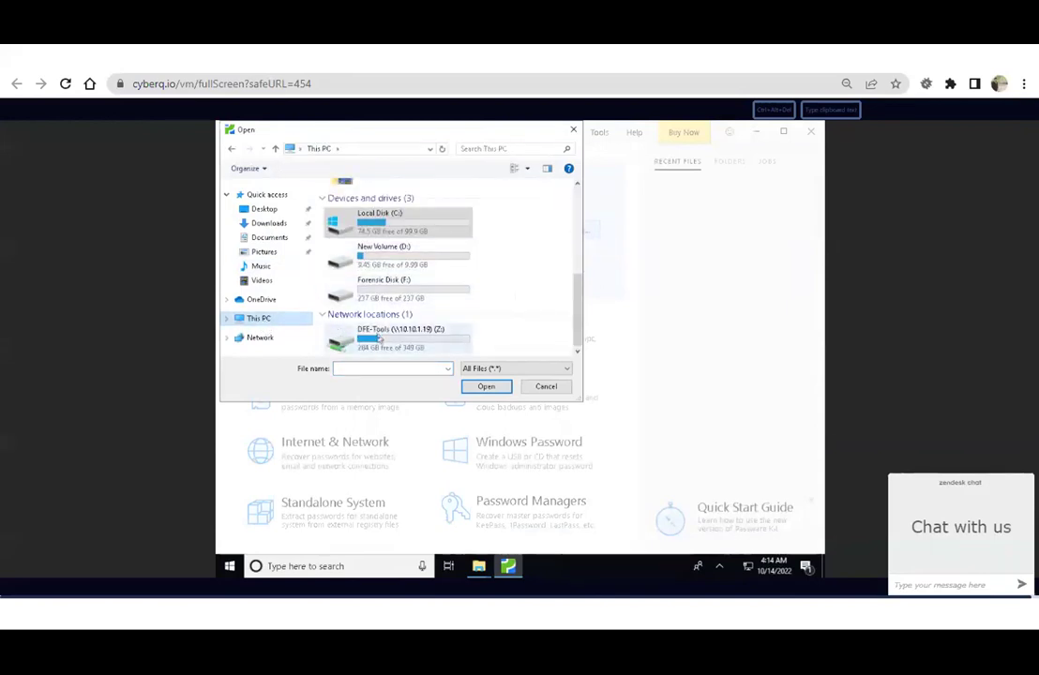
{"action": "double_click", "coordinate": [377, 339]}
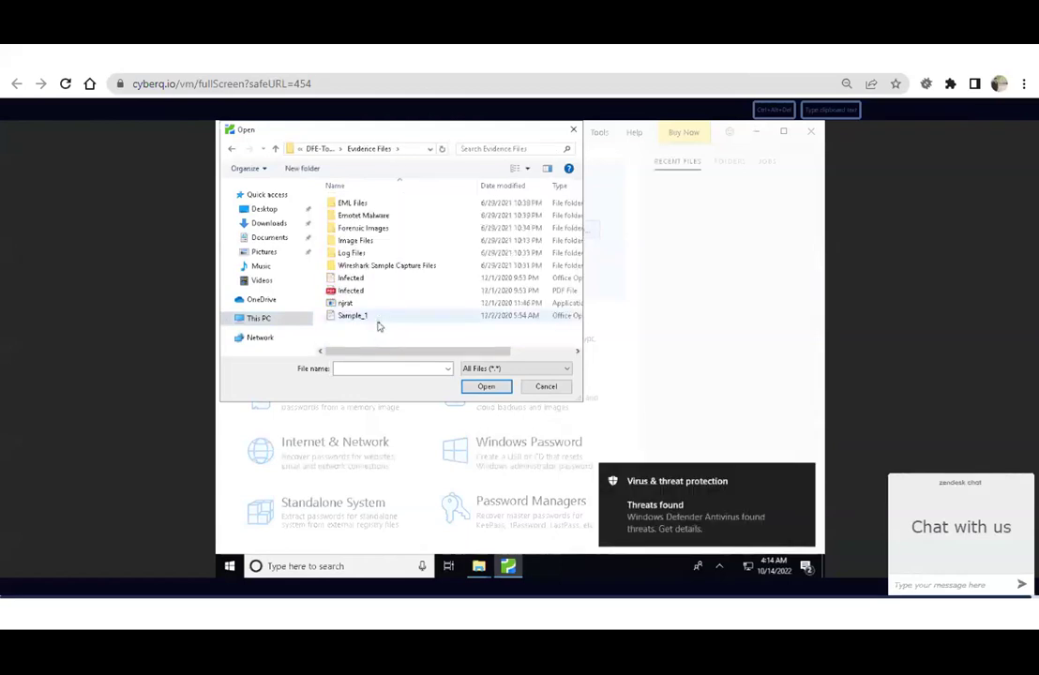
{"action": "left_click", "coordinate": [402, 316]}
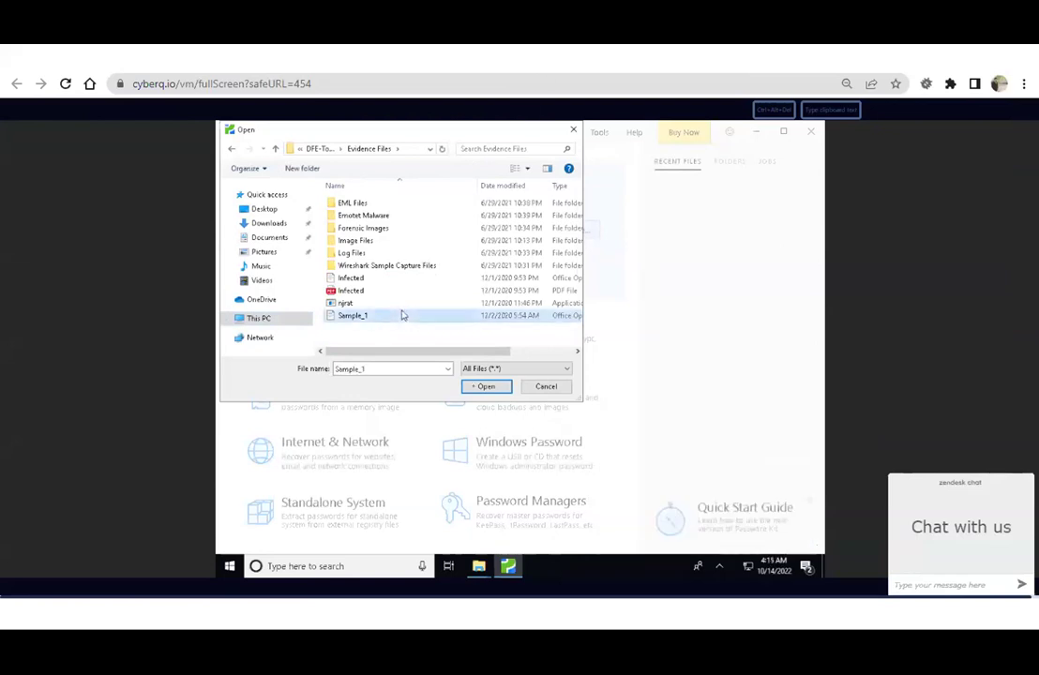
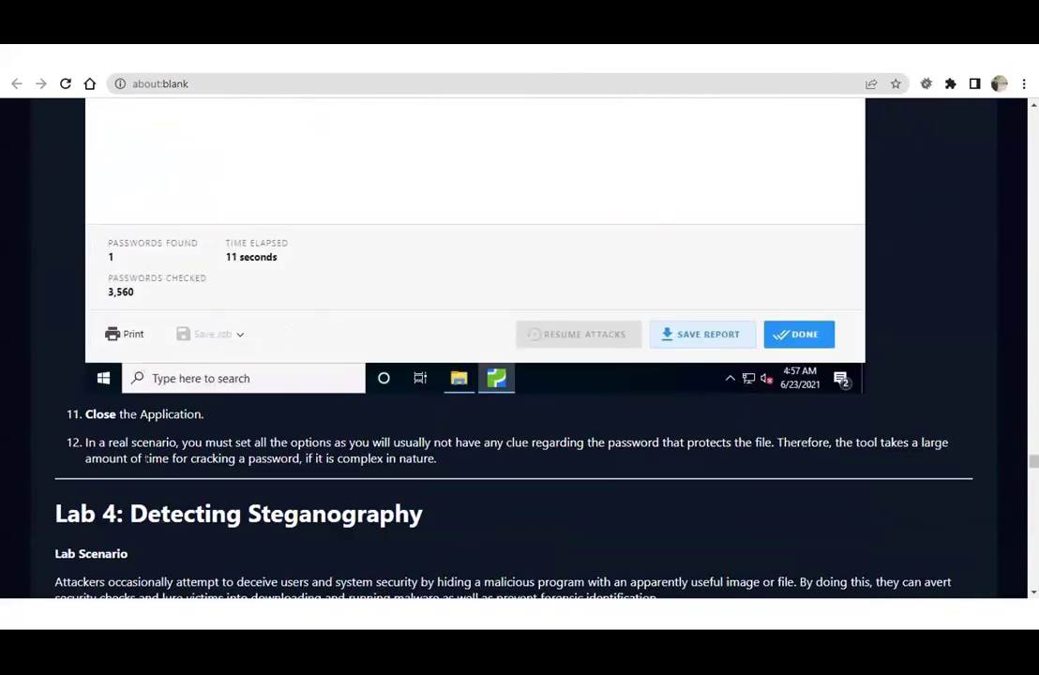
Highlight the step 12 note about cracking time in the lab manual, then clear the highlight.
{"action": "left_click_drag", "start_coordinate": [206, 442], "coordinate": [437, 458]}
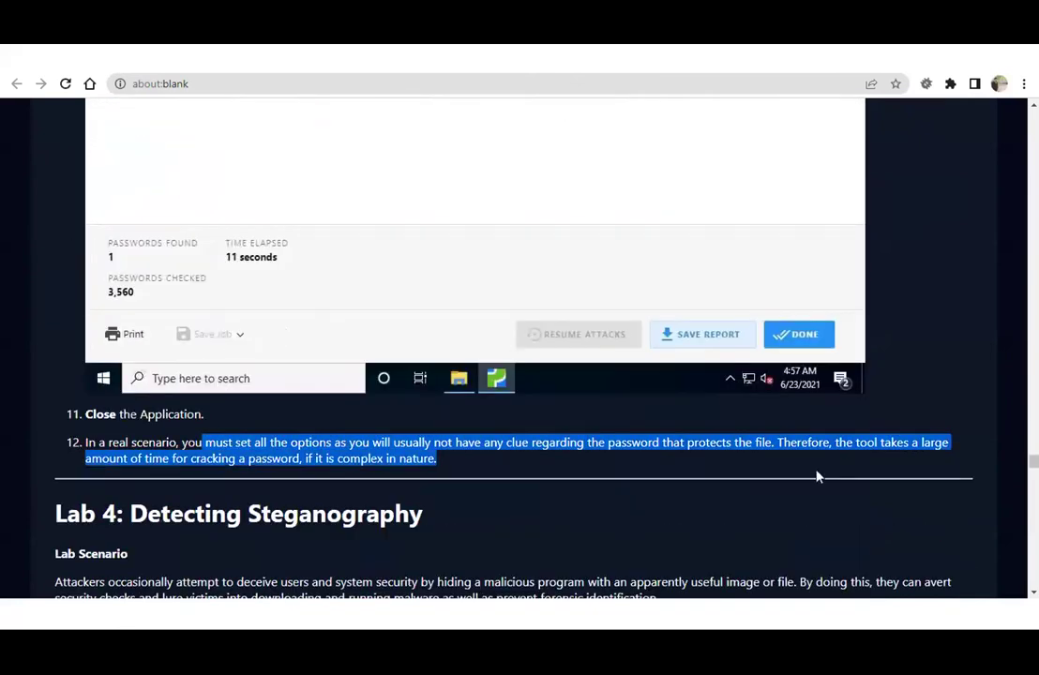
{"action": "left_click", "coordinate": [738, 476]}
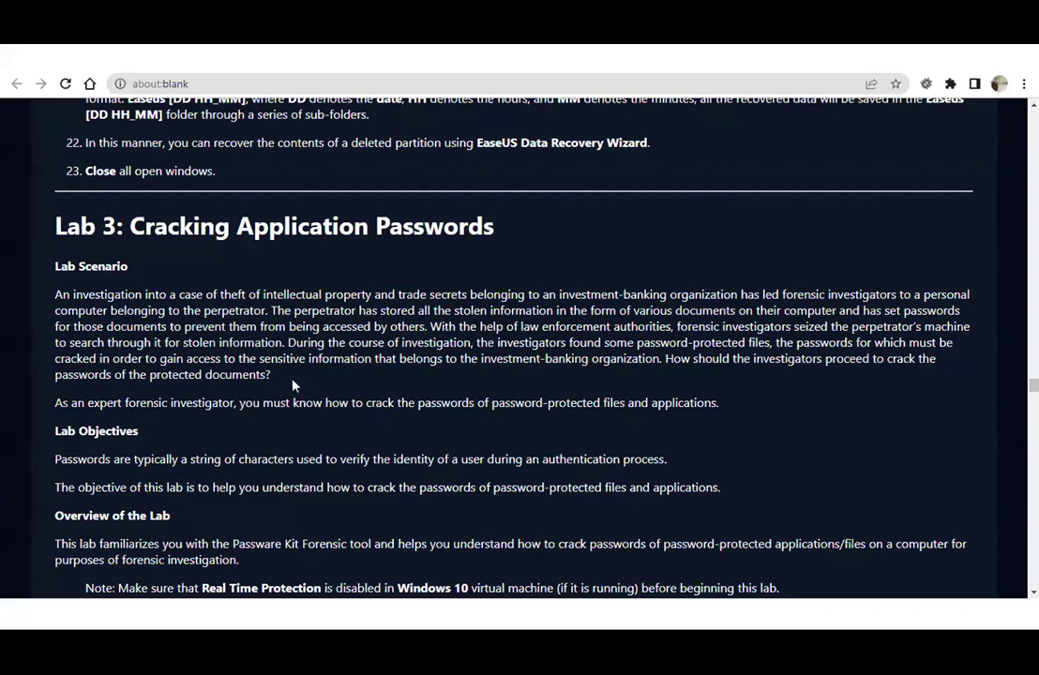
Highlight the protected-documents question and password definition, then open the DFE-Tools (Z:) drive on the VM.
{"action": "left_click_drag", "start_coordinate": [130, 374], "coordinate": [353, 373]}
{"action": "scroll", "coordinate": [352, 373], "scroll_direction": "down", "scroll_amount": 2}
{"action": "left_click_drag", "start_coordinate": [236, 304], "coordinate": [372, 304]}
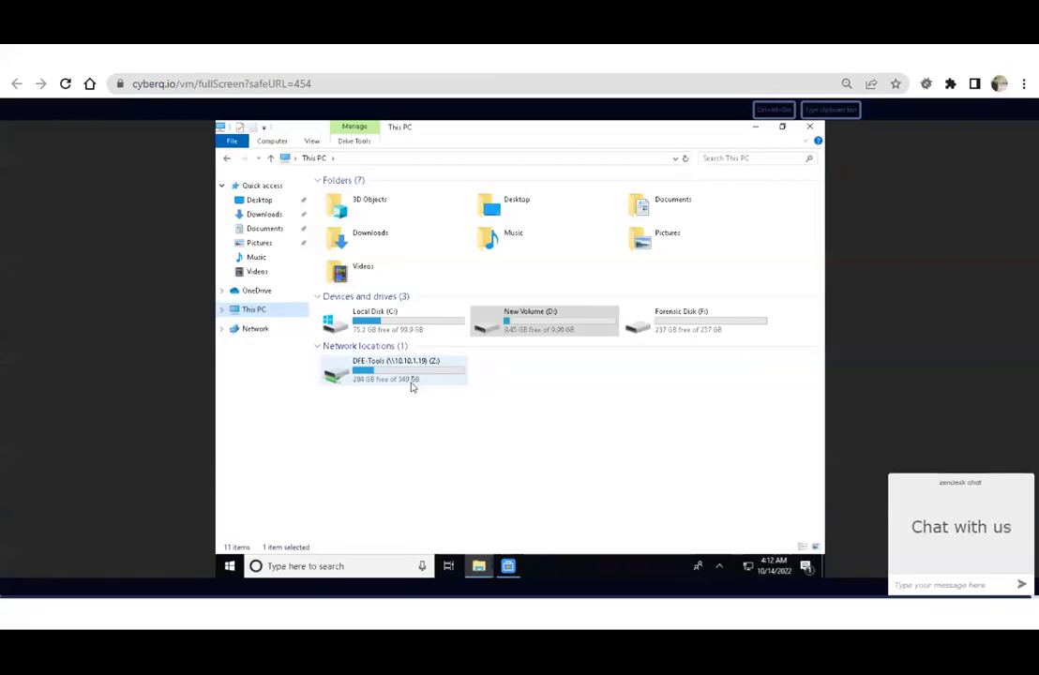
{"action": "double_click", "coordinate": [411, 379]}
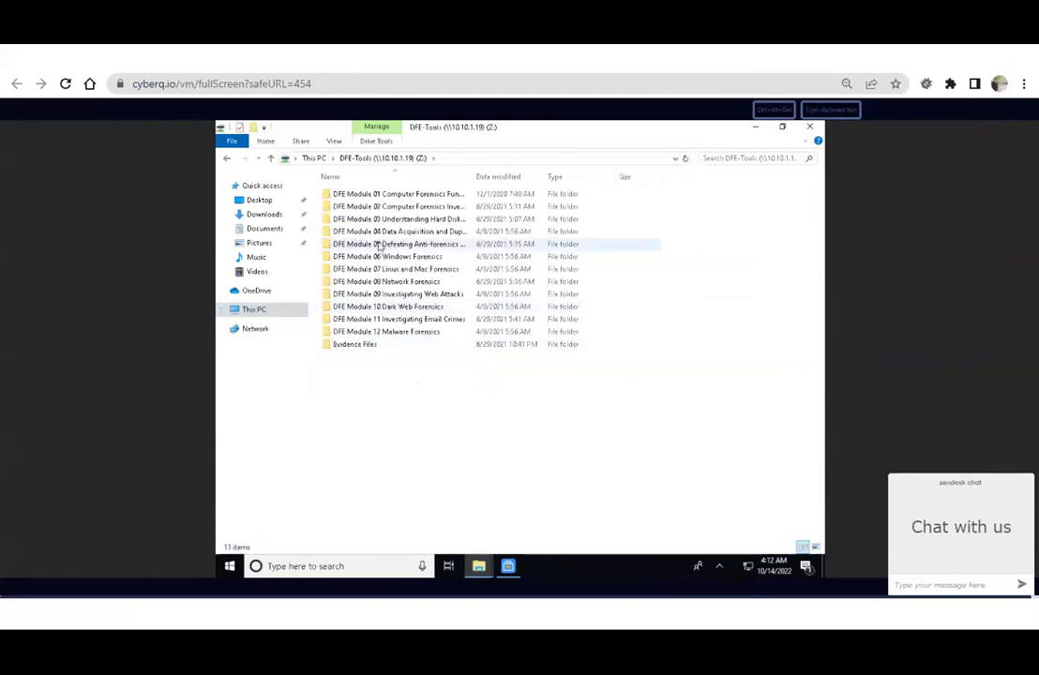
Launch passware-kit-forensic-demo from DFE Module 05 > Password Cracking Tools, allowing it past the security warning.
{"action": "double_click", "coordinate": [379, 246]}
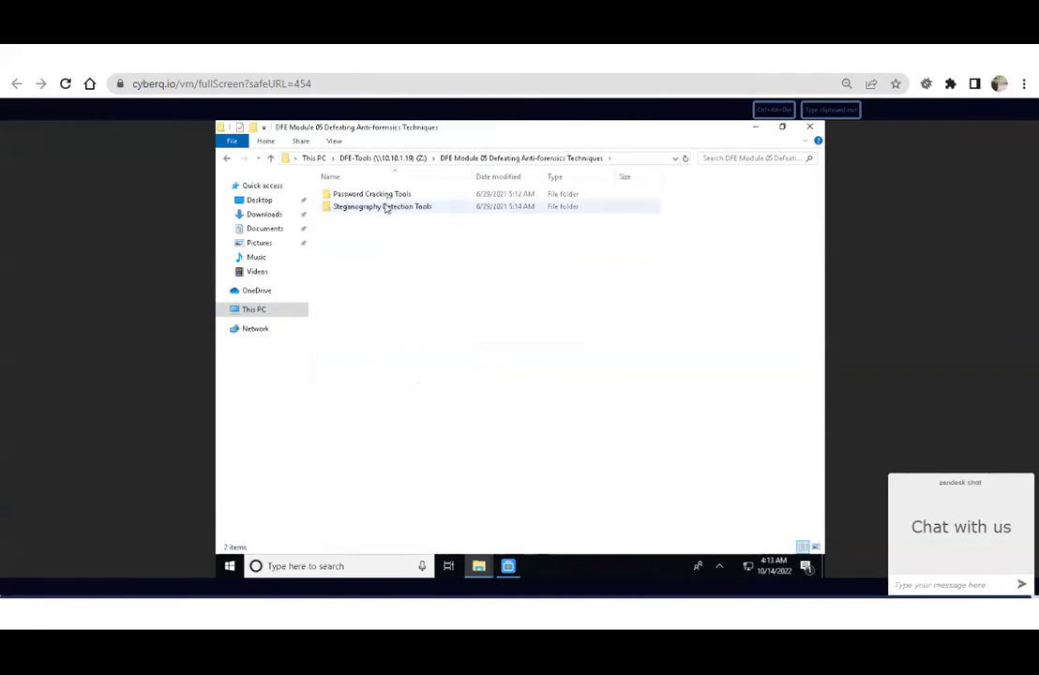
{"action": "double_click", "coordinate": [385, 195]}
{"action": "double_click", "coordinate": [385, 194]}
{"action": "left_click", "coordinate": [387, 199]}
{"action": "double_click", "coordinate": [388, 199]}
{"action": "left_click", "coordinate": [557, 355]}
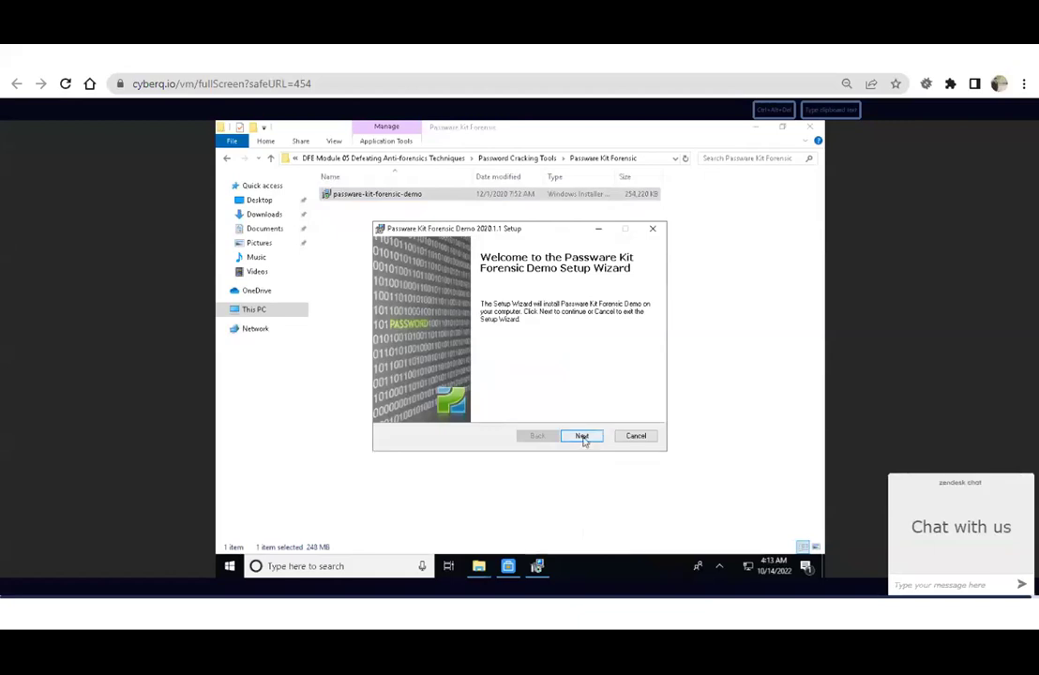
Accept the licence and install Passware Kit 2020 Demo to the default C:\Program Files\Passware folder.
{"action": "left_click", "coordinate": [582, 437]}
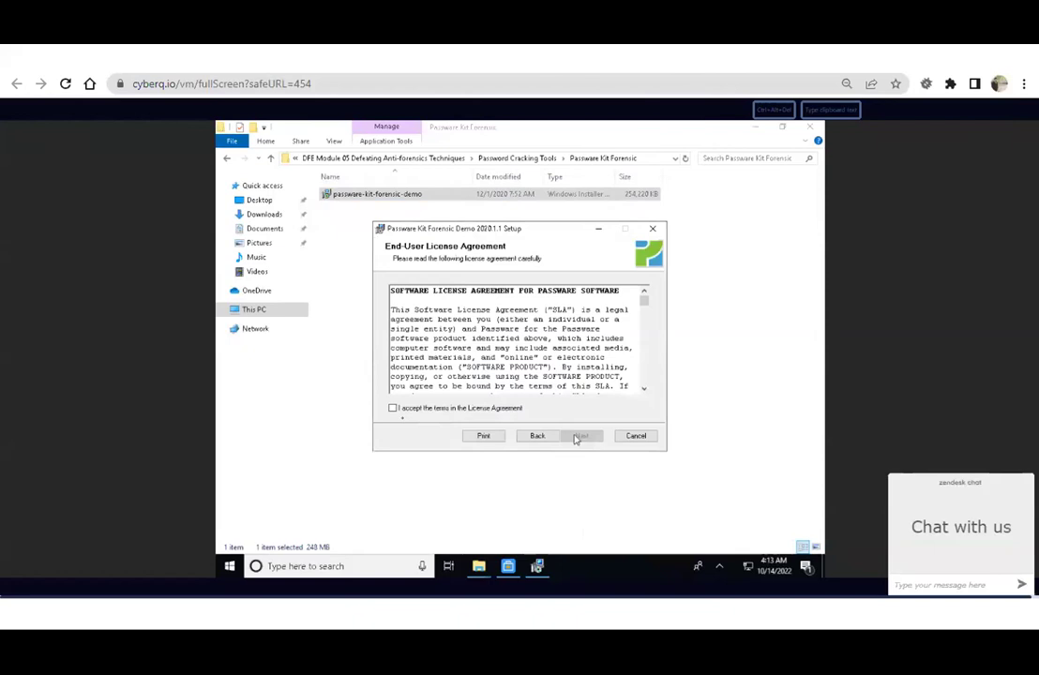
{"action": "left_click", "coordinate": [392, 410]}
{"action": "left_click", "coordinate": [580, 437]}
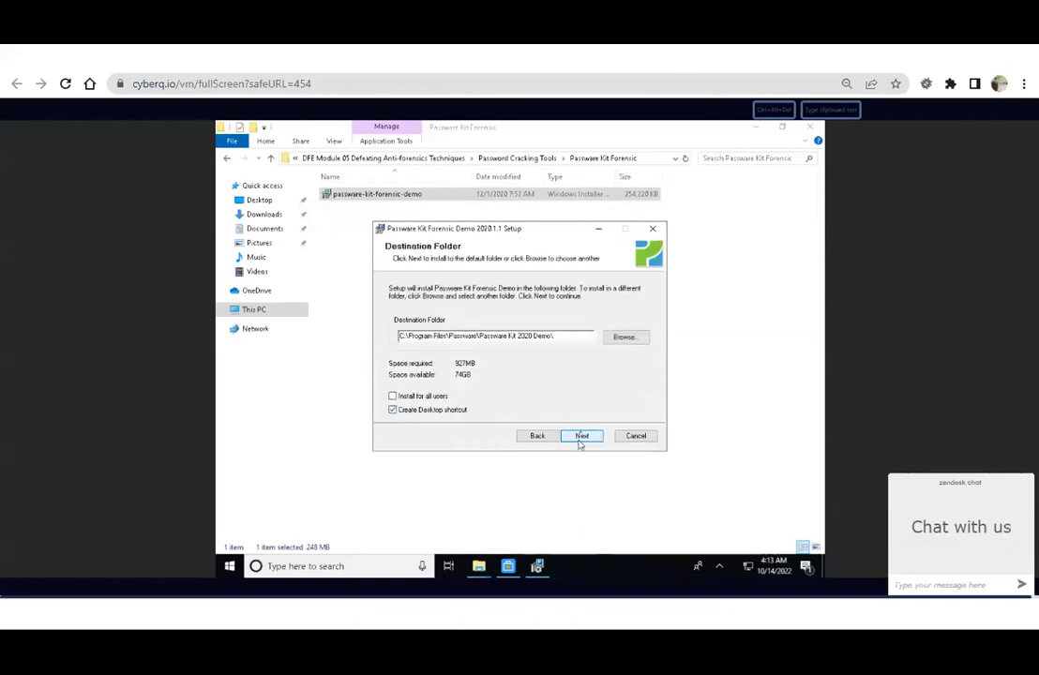
{"action": "left_click", "coordinate": [581, 437]}
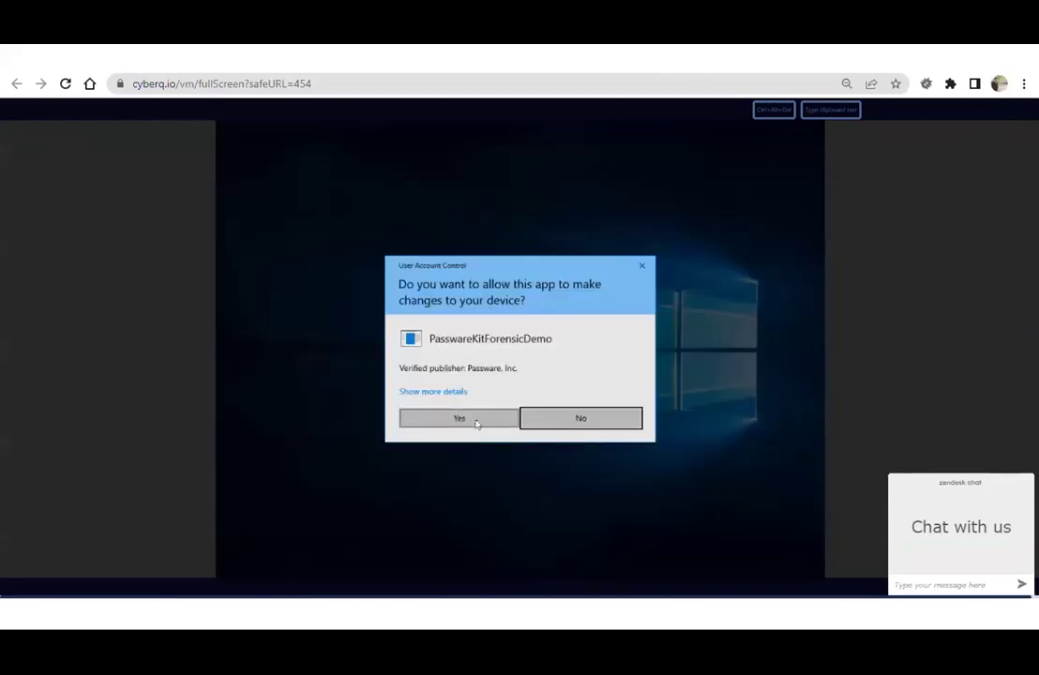
{"action": "left_click", "coordinate": [459, 418]}
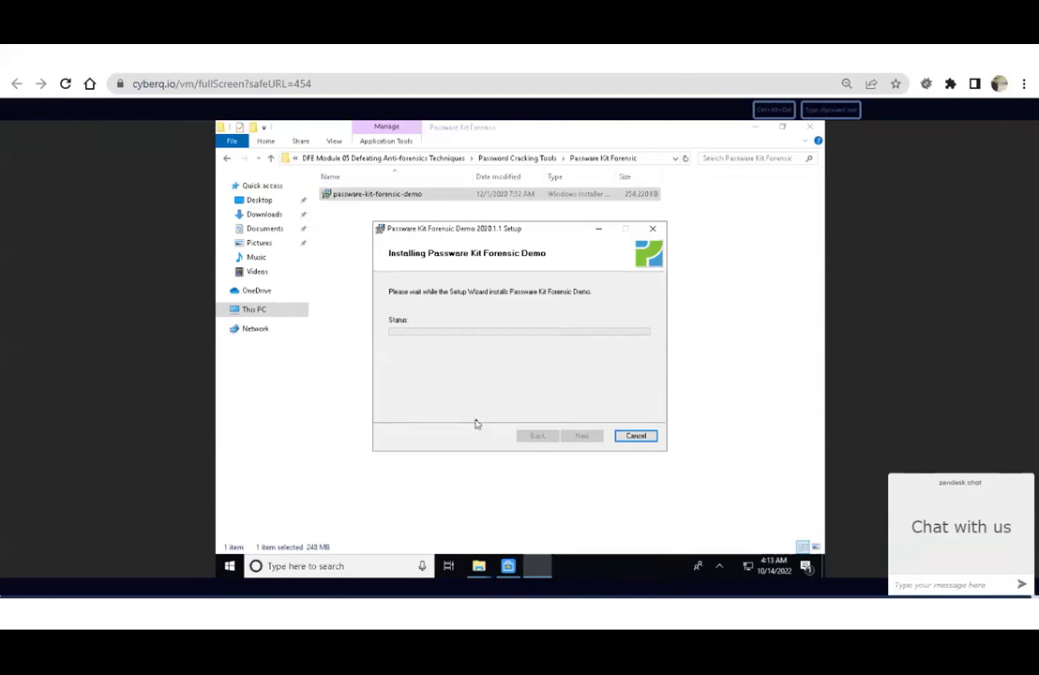
{"action": "left_click", "coordinate": [577, 435]}
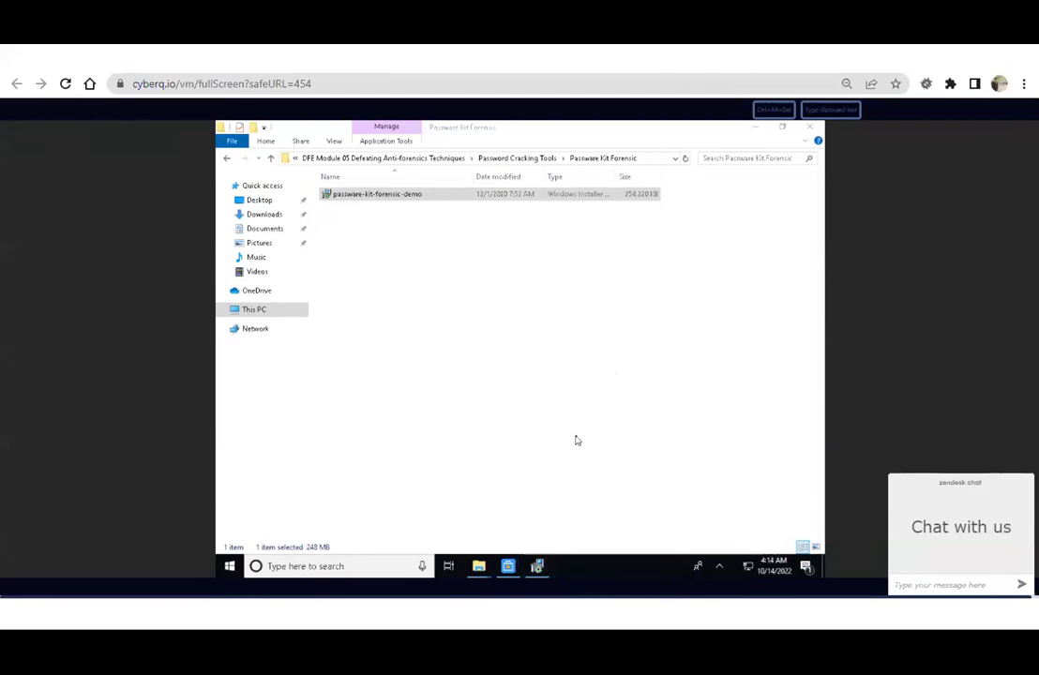
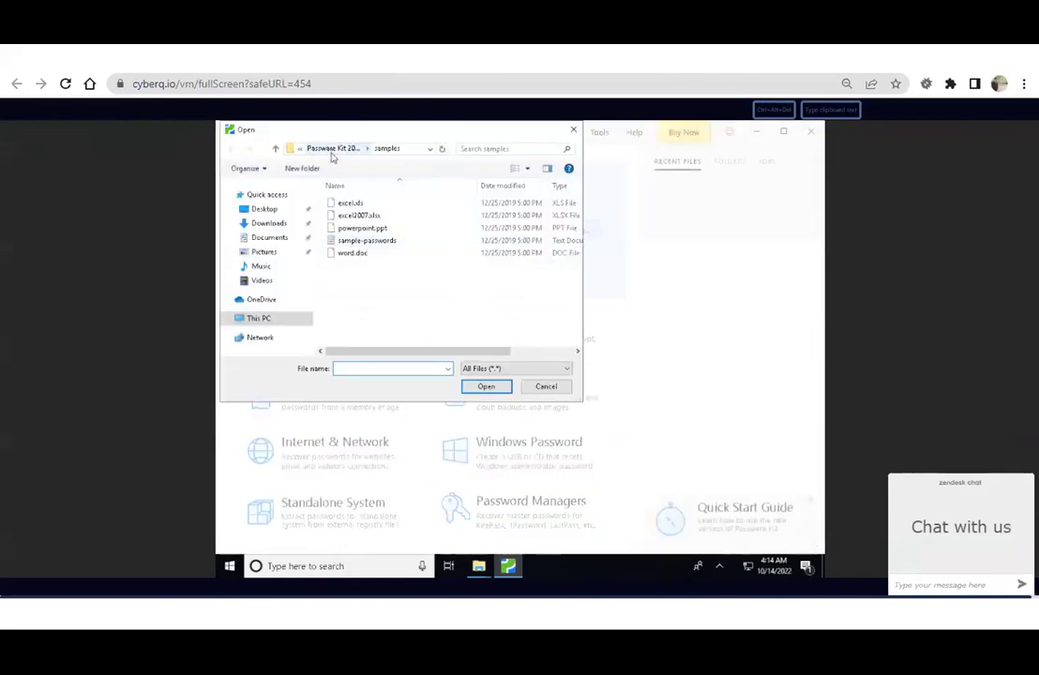
Load Sample_1.docx from This PC > DFE-Tools > Evidence Files into Passware for password recovery.
{"action": "left_click", "coordinate": [332, 150]}
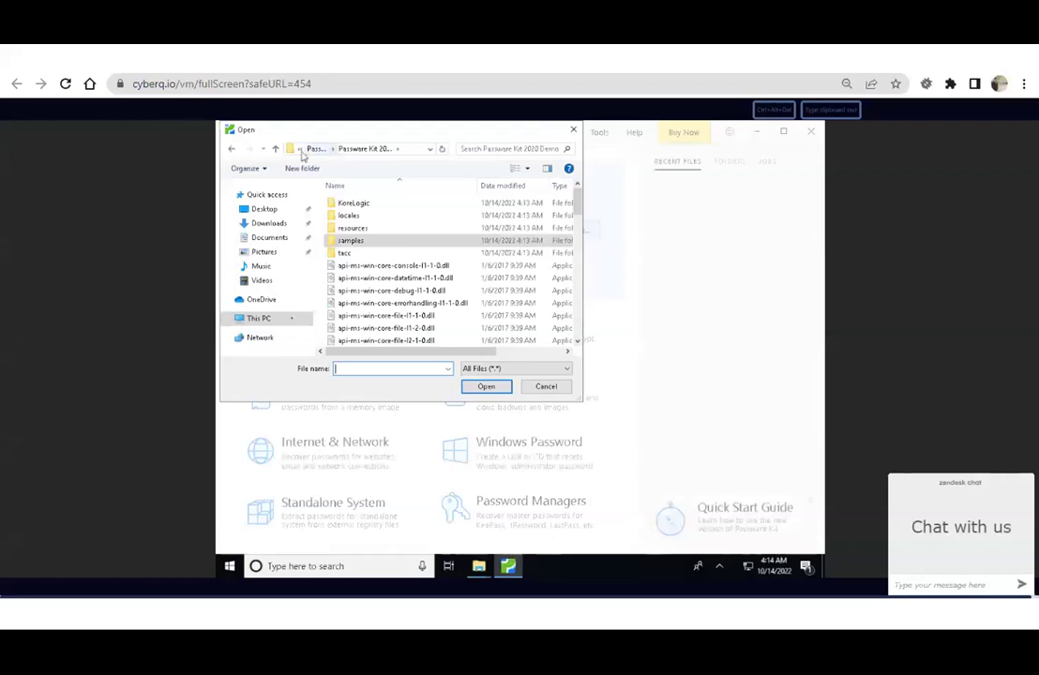
{"action": "left_click", "coordinate": [317, 150]}
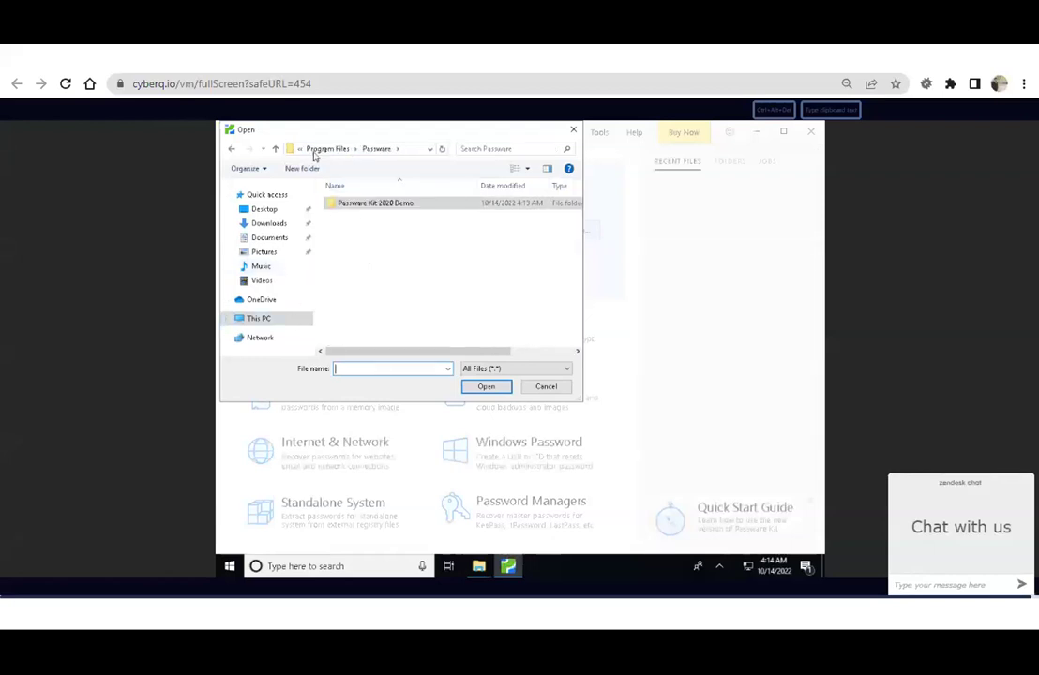
{"action": "left_click", "coordinate": [259, 318]}
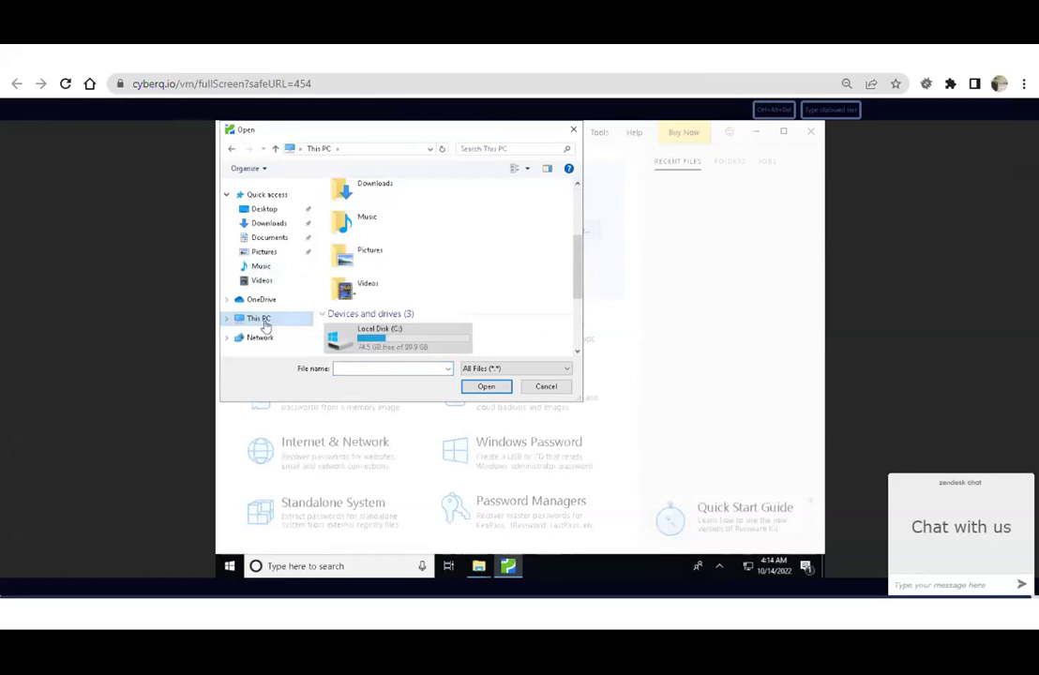
{"action": "double_click", "coordinate": [379, 339]}
{"action": "double_click", "coordinate": [379, 339]}
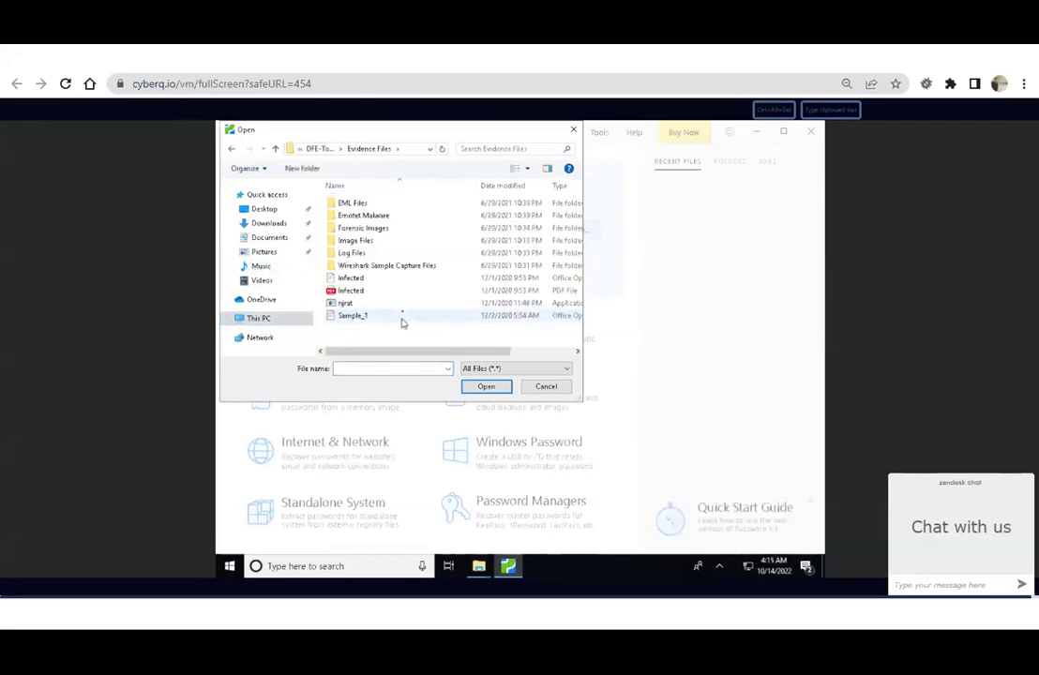
{"action": "left_click", "coordinate": [392, 316]}
{"action": "left_click", "coordinate": [486, 387]}
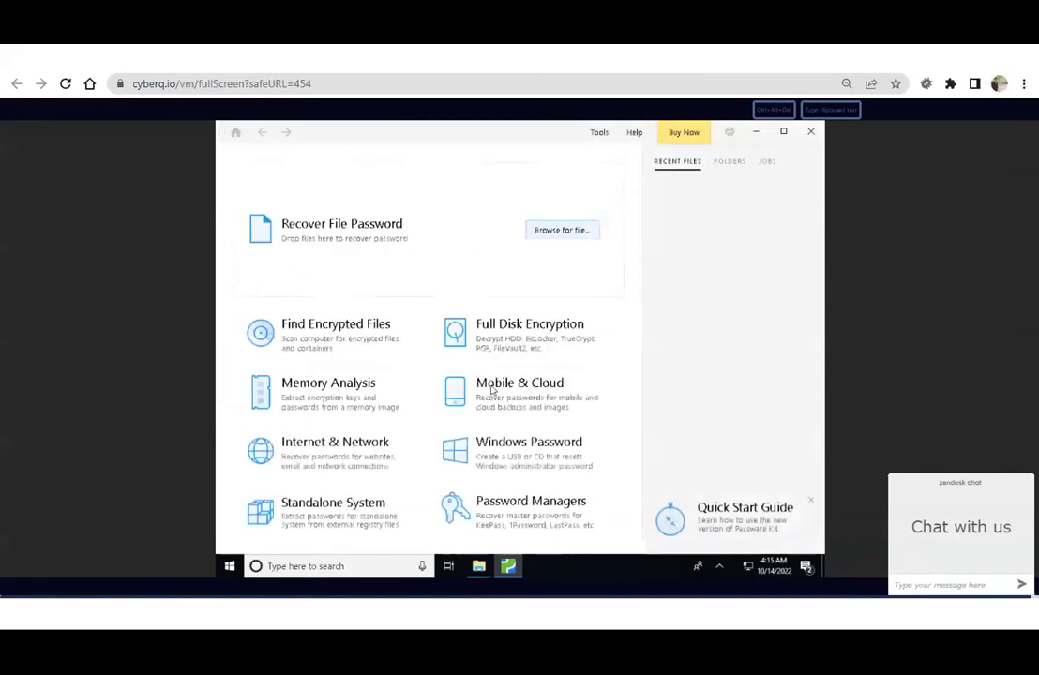
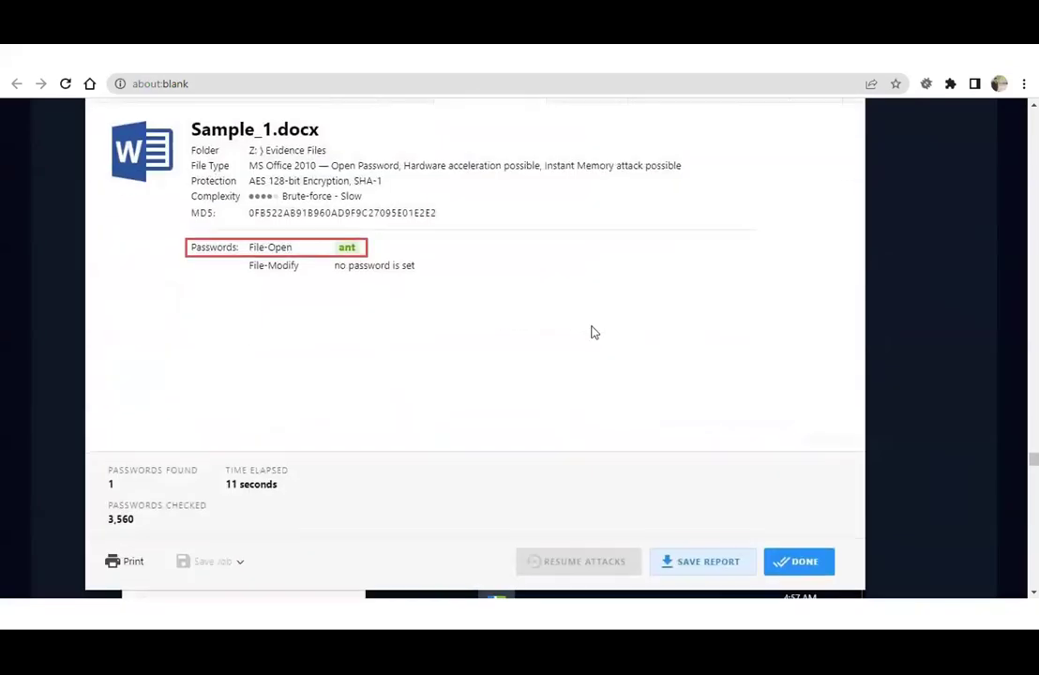
Read the manual's Detecting Steganography section of Lab 4, then return to the VM console.
{"action": "left_click_drag", "start_coordinate": [206, 442], "coordinate": [436, 458]}
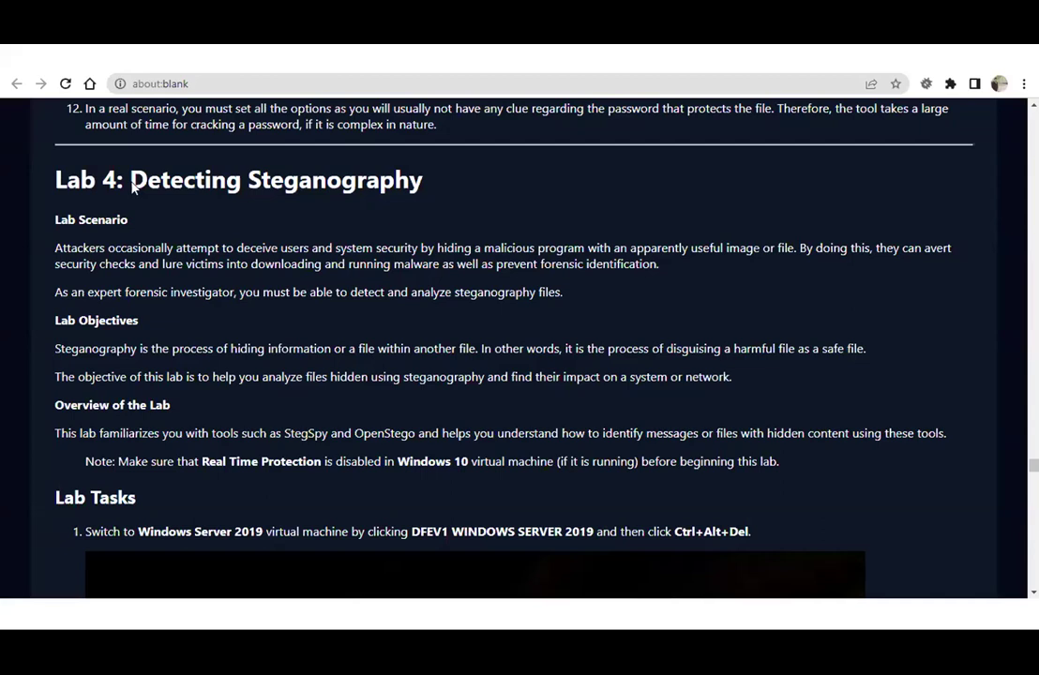
{"action": "left_click_drag", "start_coordinate": [131, 185], "coordinate": [470, 186]}
{"action": "left_click", "coordinate": [426, 220]}
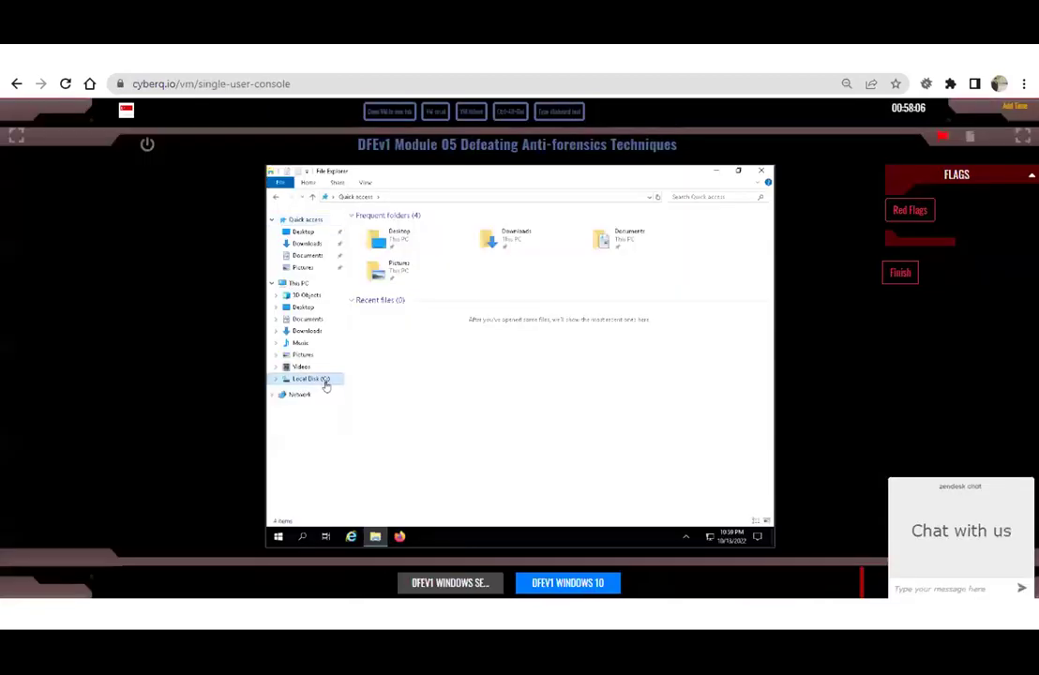
{"action": "left_click", "coordinate": [325, 380]}
Go through DFE-Tools > DFE Module 05 > Steganography Detection Tools > StegSpy and launch StegSpy2.1.exe.
{"action": "double_click", "coordinate": [379, 227]}
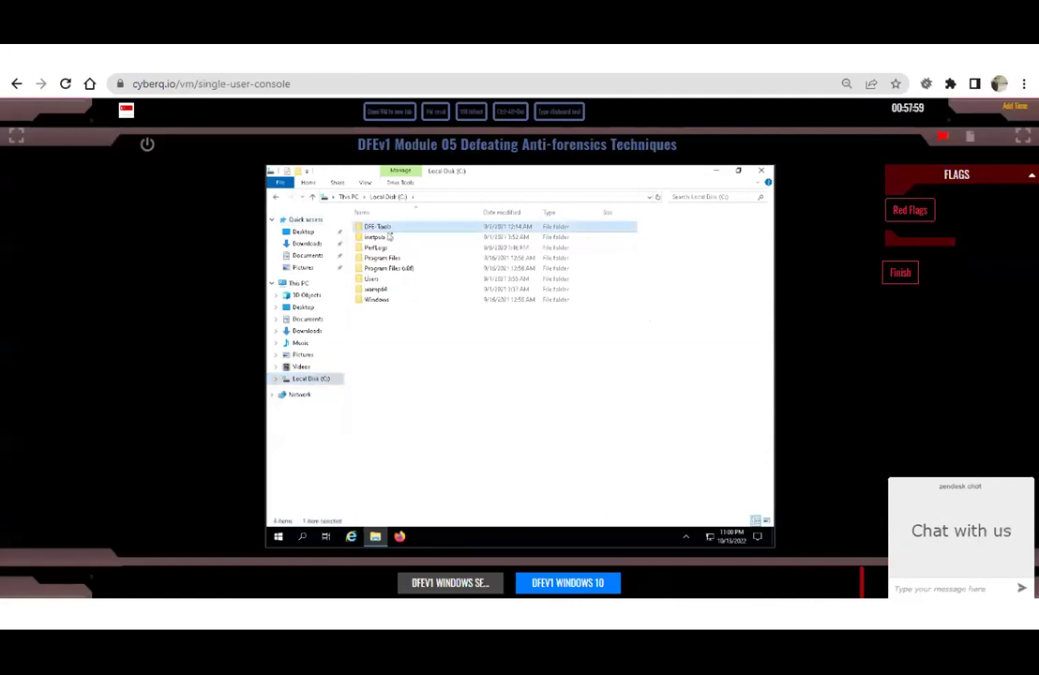
{"action": "left_click", "coordinate": [403, 270]}
{"action": "double_click", "coordinate": [401, 272]}
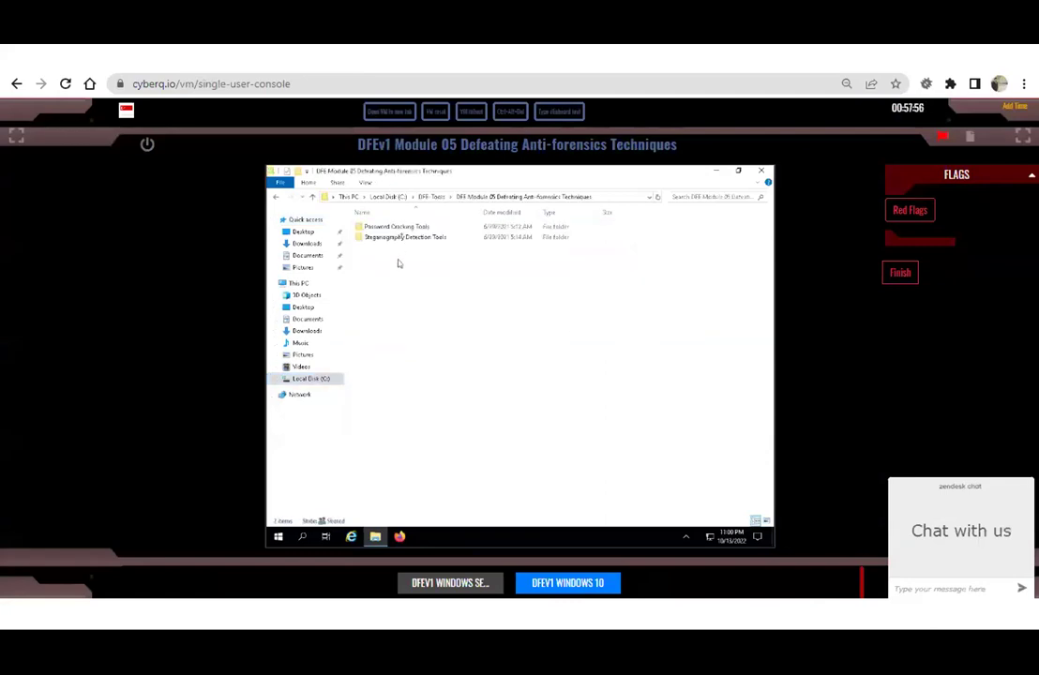
{"action": "left_click", "coordinate": [405, 238]}
{"action": "double_click", "coordinate": [405, 237]}
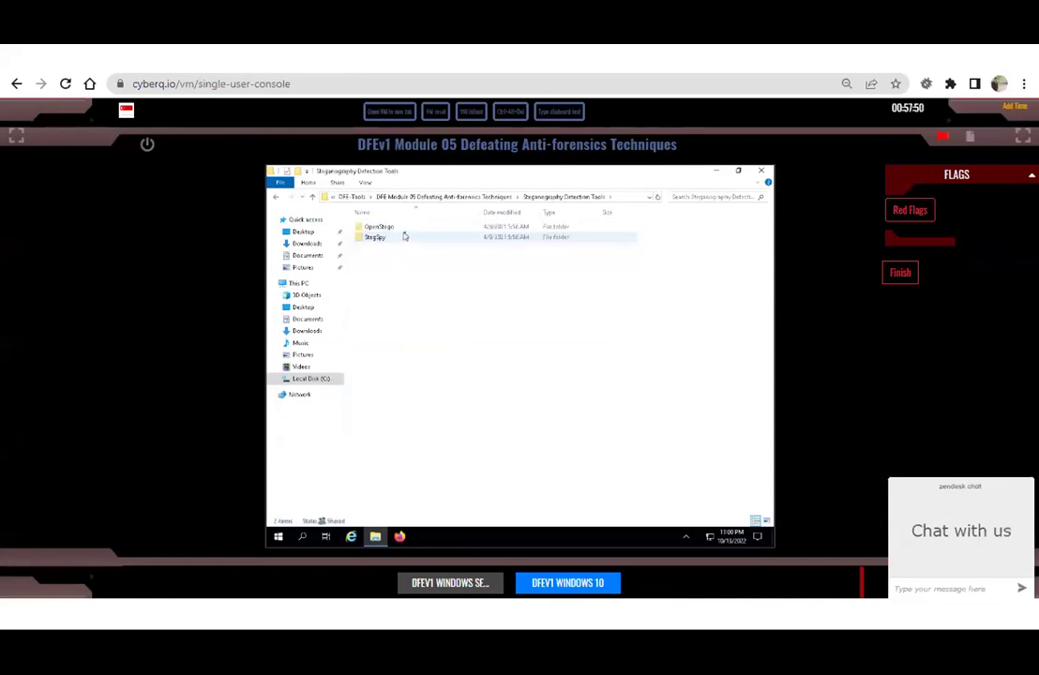
{"action": "double_click", "coordinate": [405, 237]}
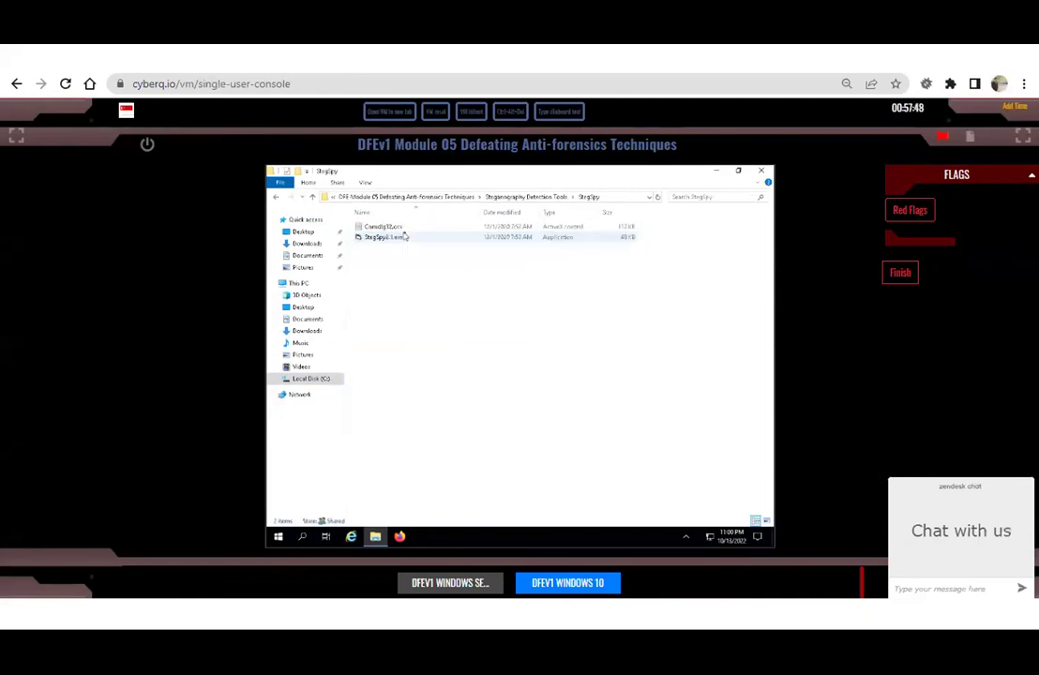
{"action": "left_click", "coordinate": [405, 237]}
{"action": "double_click", "coordinate": [406, 237]}
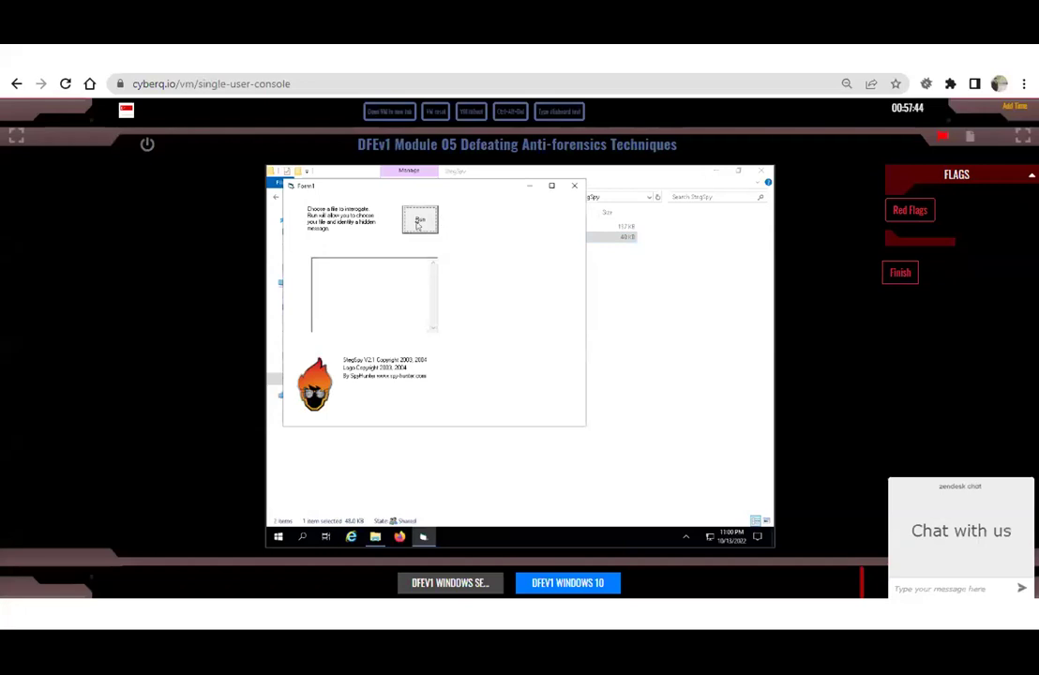
Browse StegSpy's file picker to C:\DFE-Tools\Evidence Files\Image Files.
{"action": "left_click", "coordinate": [420, 220]}
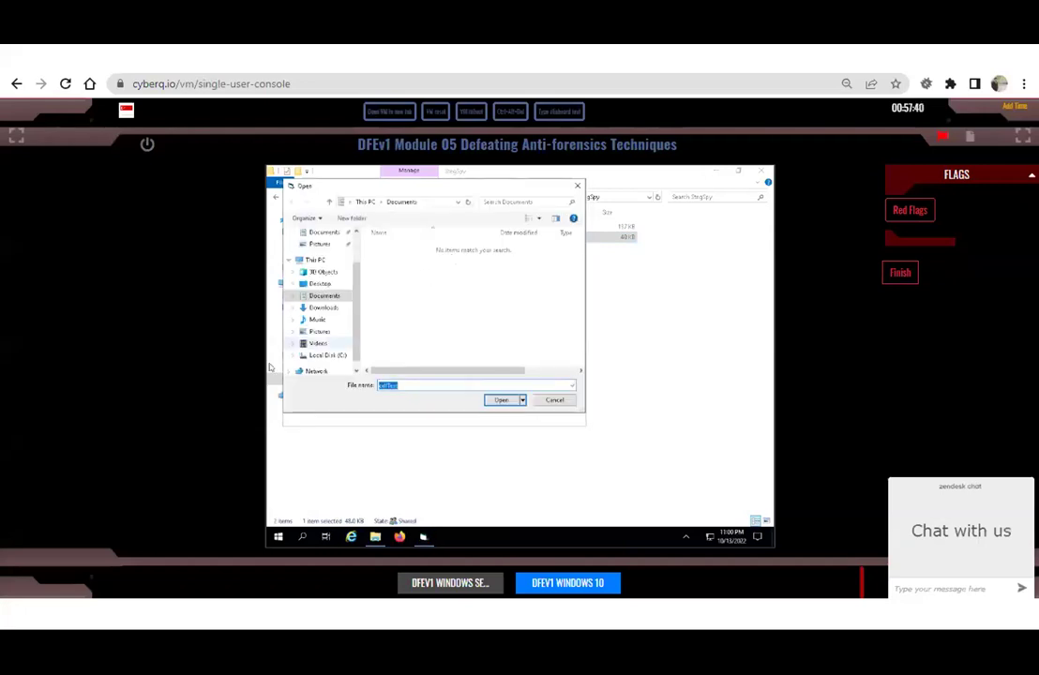
{"action": "left_click", "coordinate": [321, 360]}
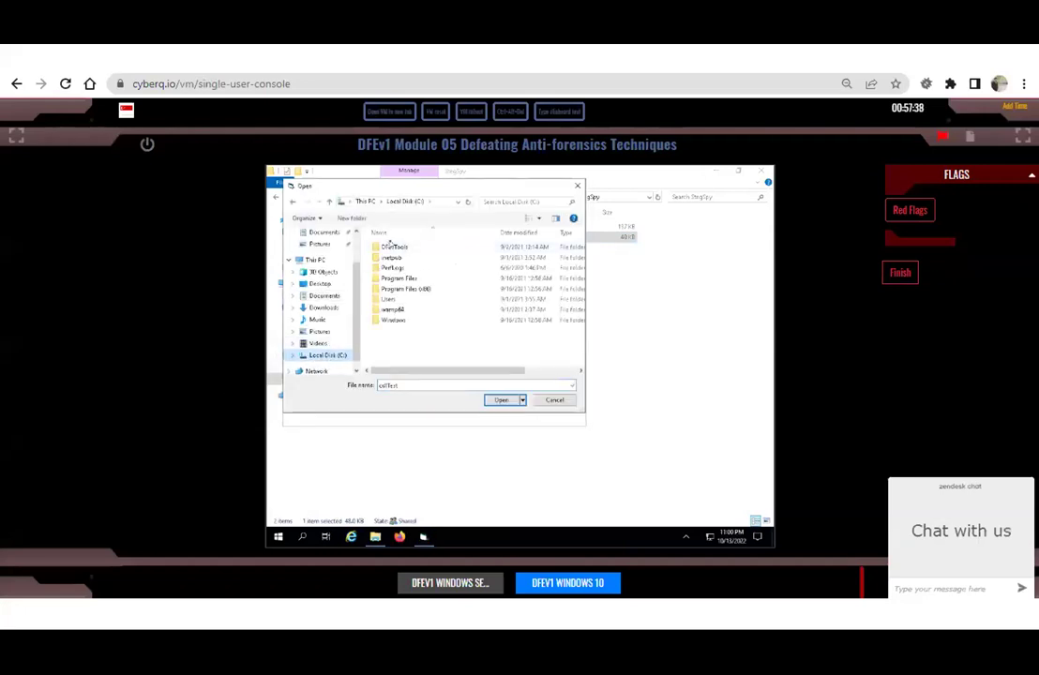
{"action": "double_click", "coordinate": [391, 245]}
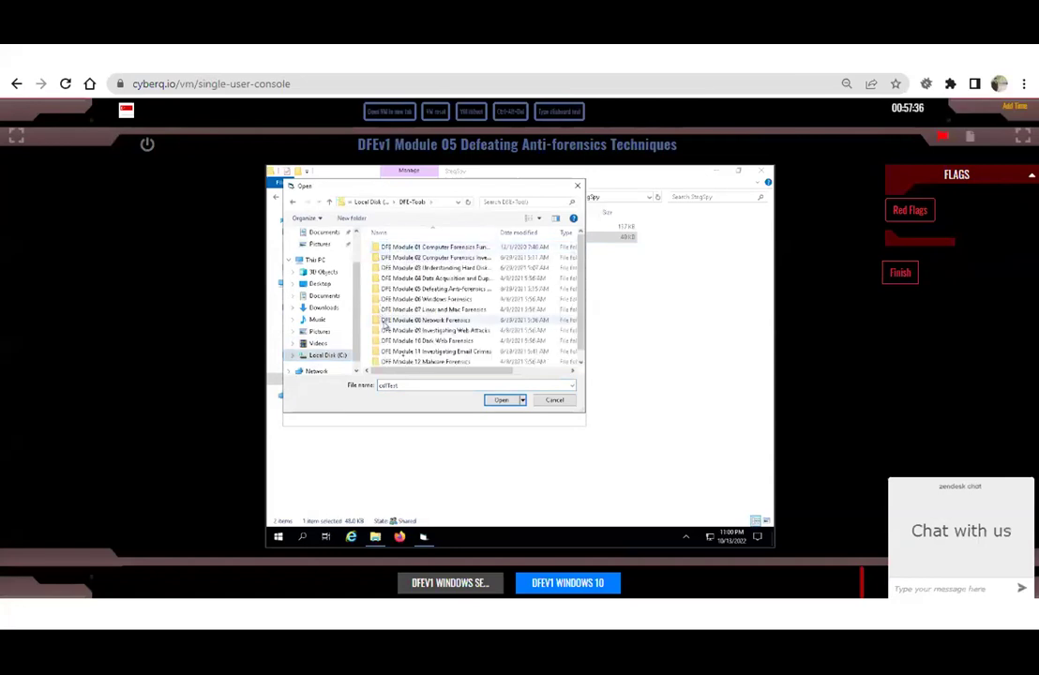
{"action": "scroll", "coordinate": [384, 327], "scroll_direction": "down", "scroll_amount": 3}
{"action": "double_click", "coordinate": [400, 362]}
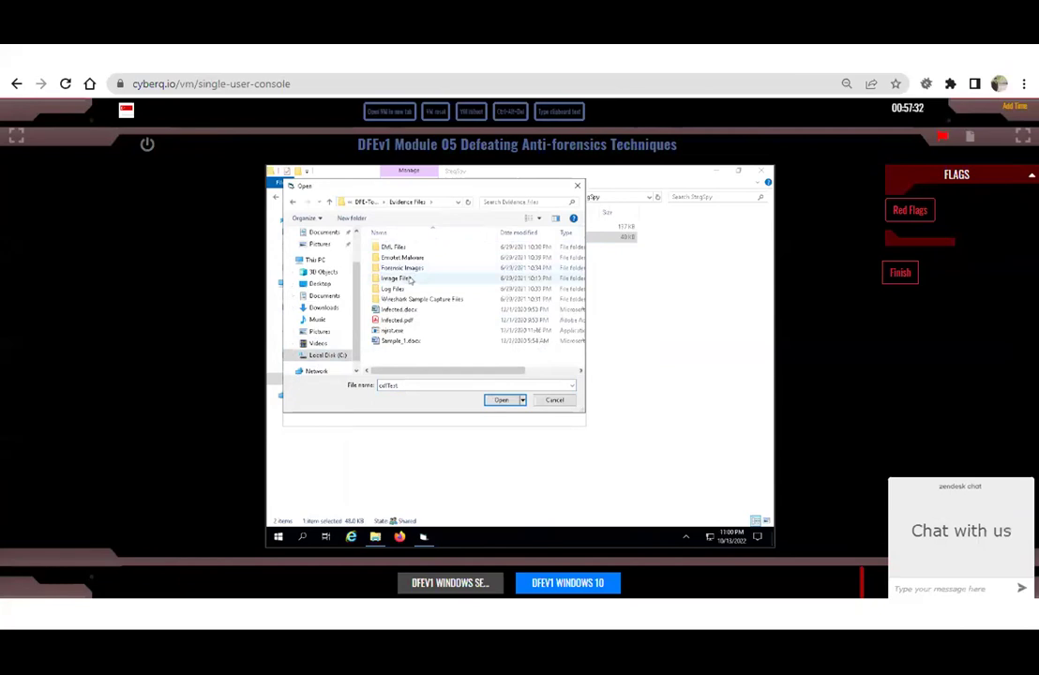
{"action": "double_click", "coordinate": [409, 279]}
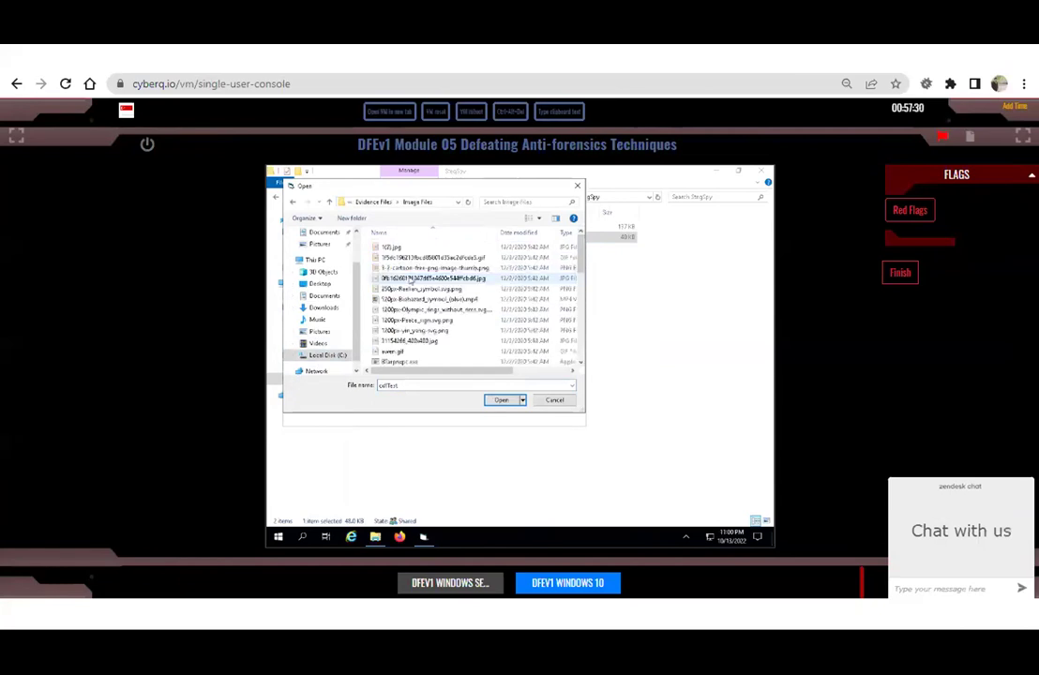
Scan Model.png and select the result reporting Hiderman at marker position 103431.
{"action": "scroll", "coordinate": [410, 281], "scroll_direction": "down", "scroll_amount": 1}
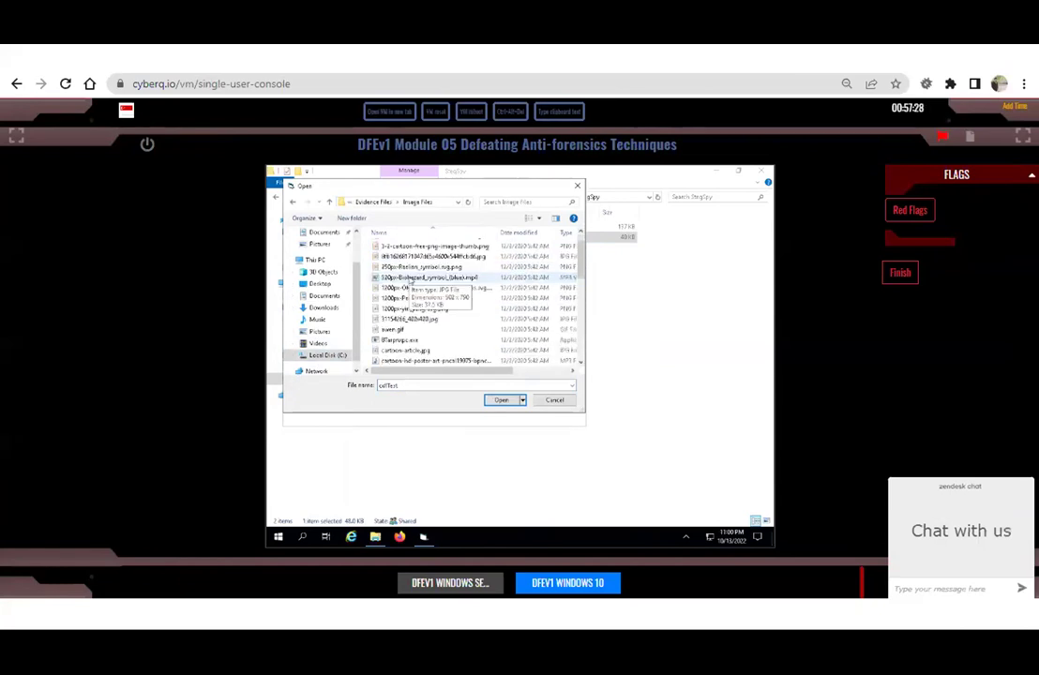
{"action": "scroll", "coordinate": [410, 281], "scroll_direction": "down", "scroll_amount": 3}
{"action": "scroll", "coordinate": [409, 281], "scroll_direction": "down", "scroll_amount": 3}
{"action": "left_click", "coordinate": [395, 287]}
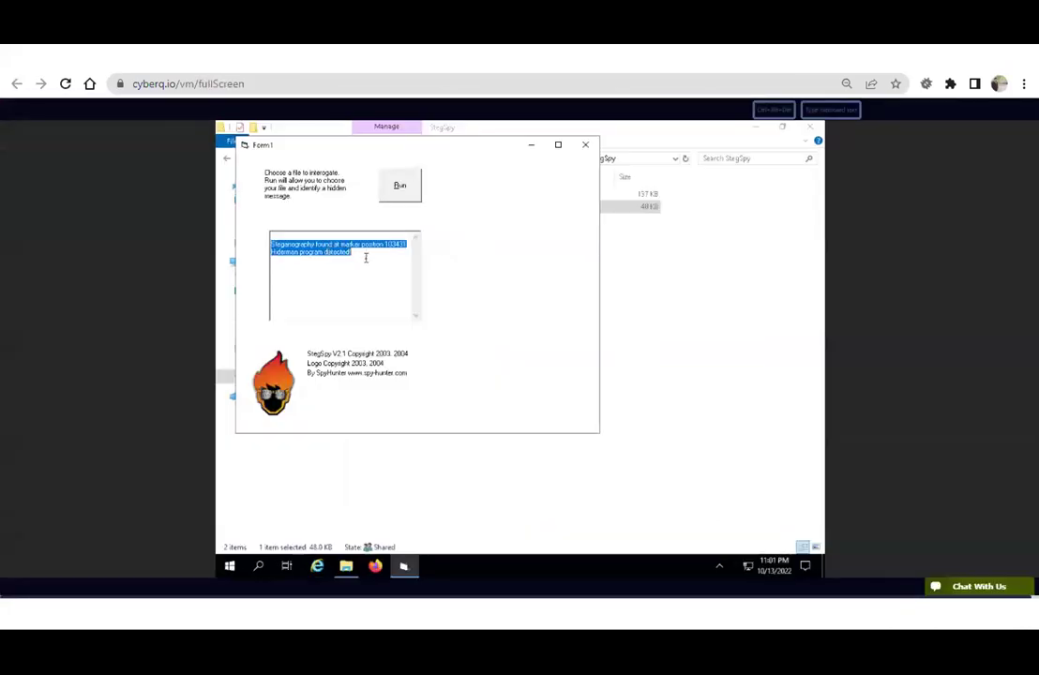
{"action": "left_click", "coordinate": [365, 257]}
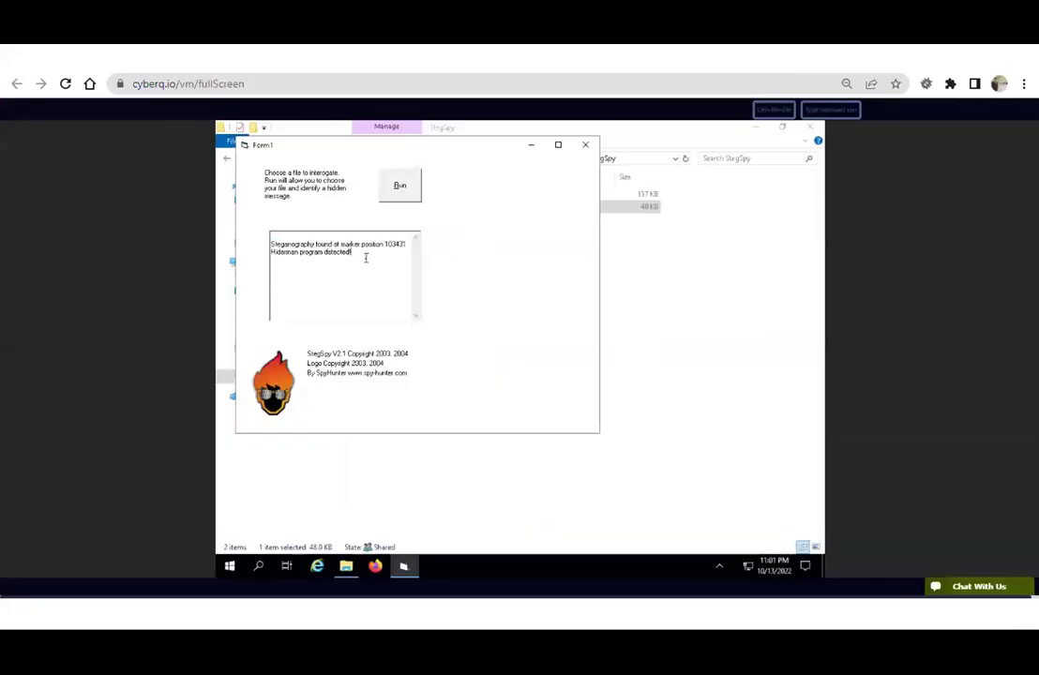
{"action": "key", "text": "ctrl+a"}
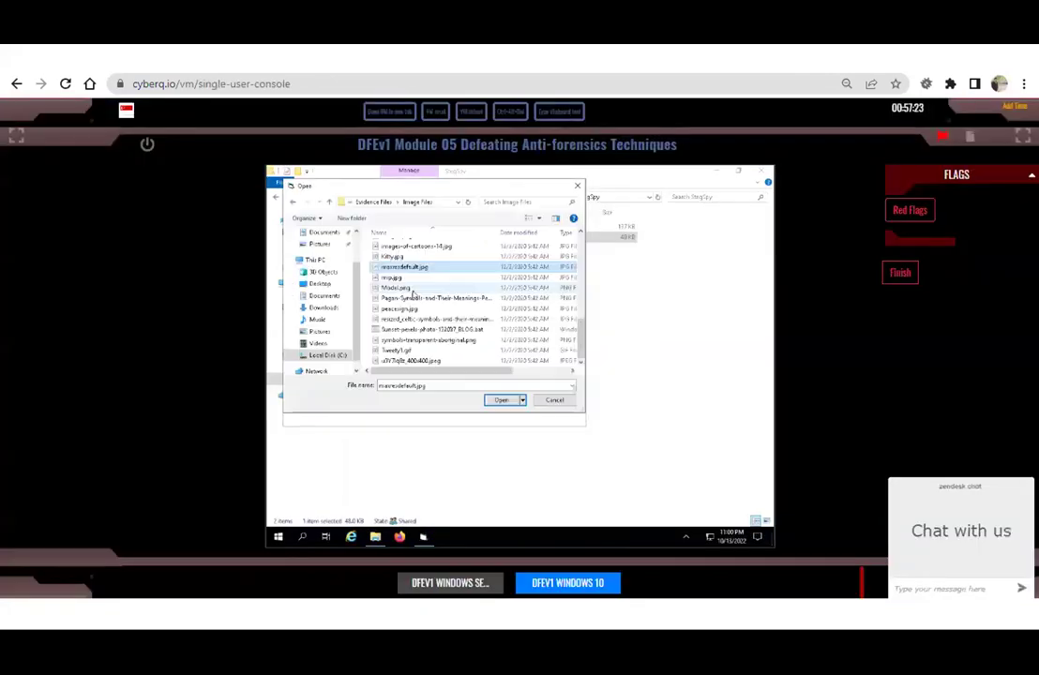
Rescan Model.png, confirm Hiderman steganography at marker 103431, and close StegSpy.
{"action": "left_click", "coordinate": [401, 287]}
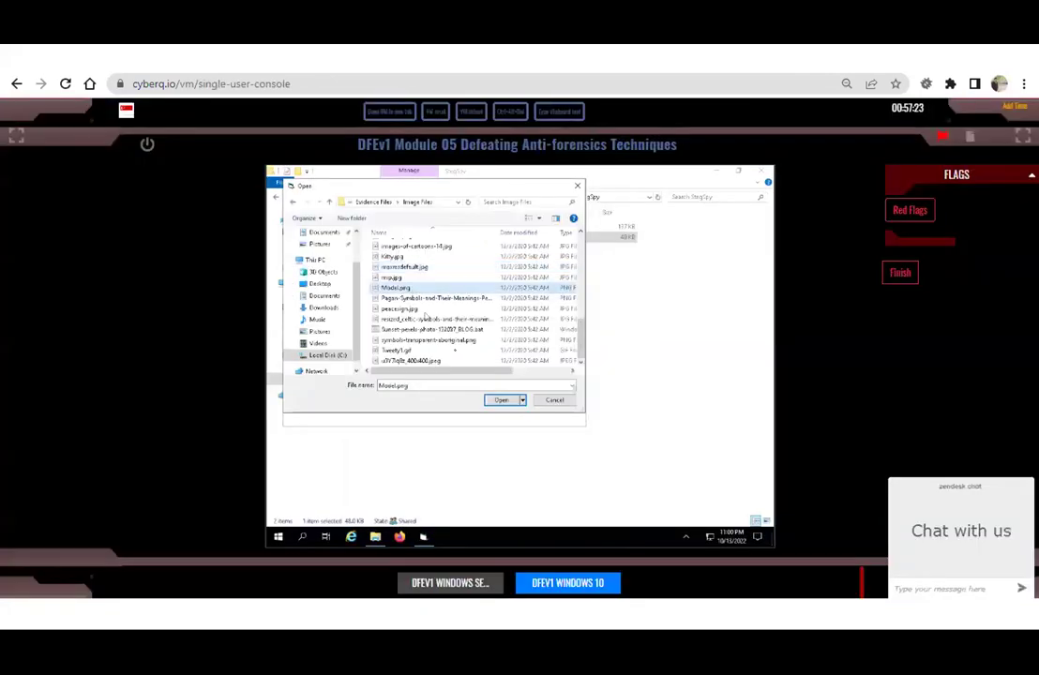
{"action": "left_click", "coordinate": [504, 402]}
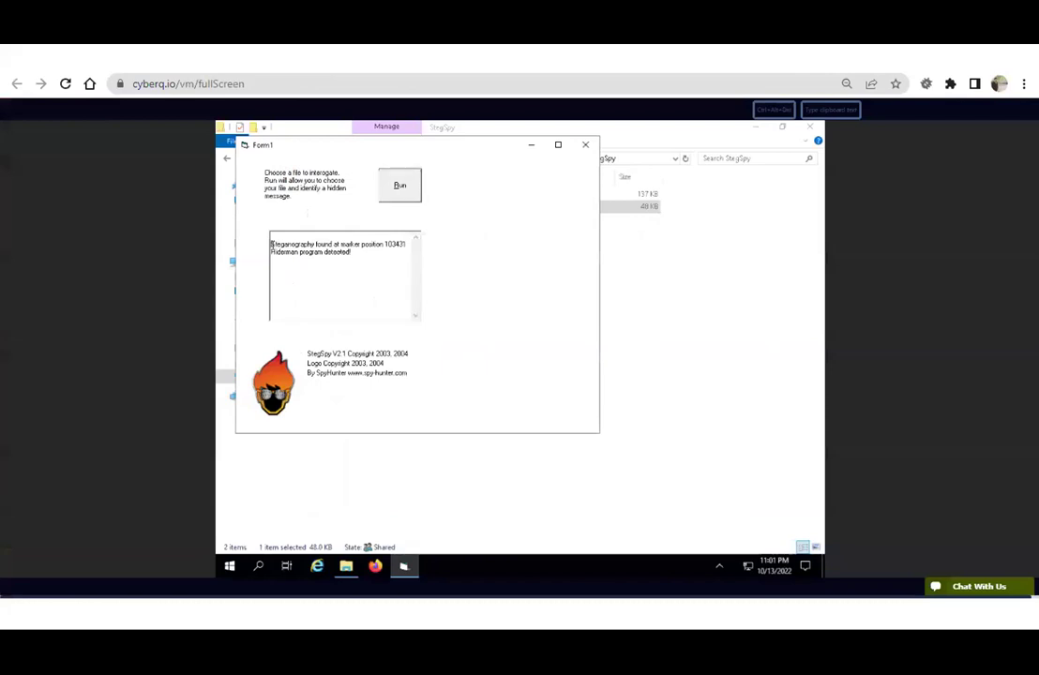
{"action": "left_click_drag", "start_coordinate": [272, 245], "coordinate": [364, 252]}
{"action": "left_click", "coordinate": [366, 257]}
{"action": "left_click", "coordinate": [585, 144]}
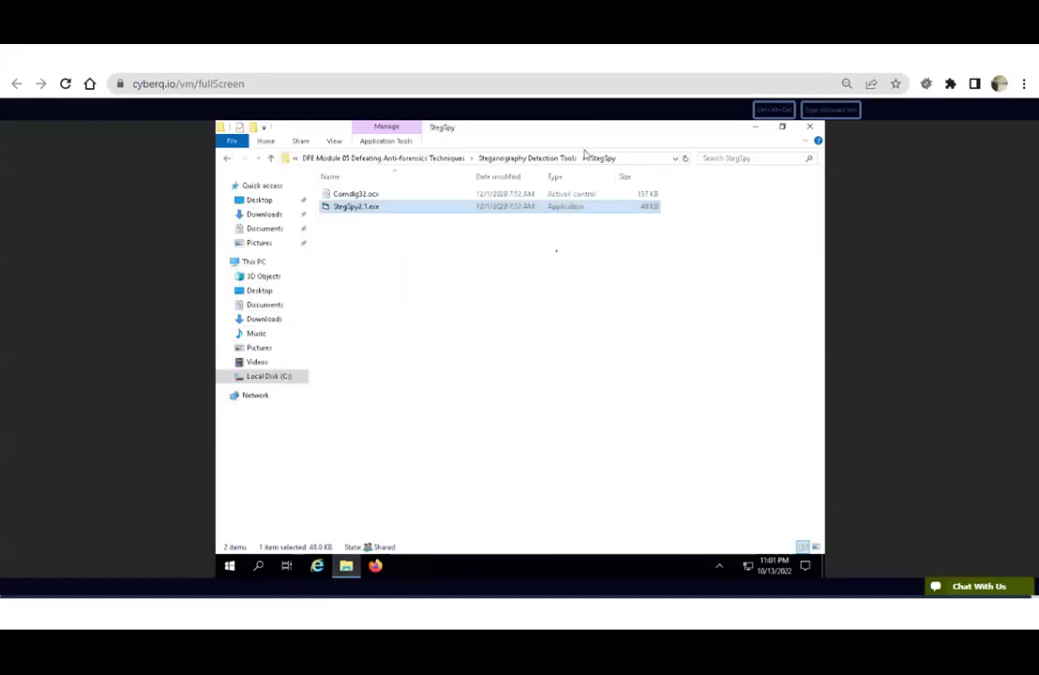
Open the McAfee Steganography Analysis Tool page in Firefox.
{"action": "left_click", "coordinate": [375, 566]}
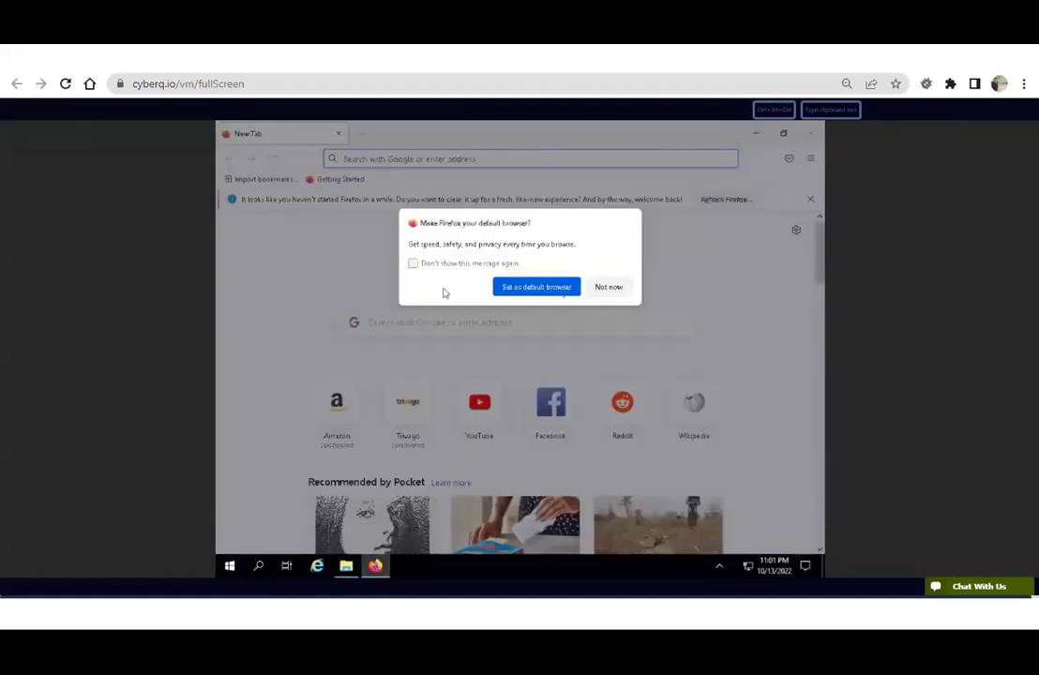
{"action": "left_click", "coordinate": [622, 292]}
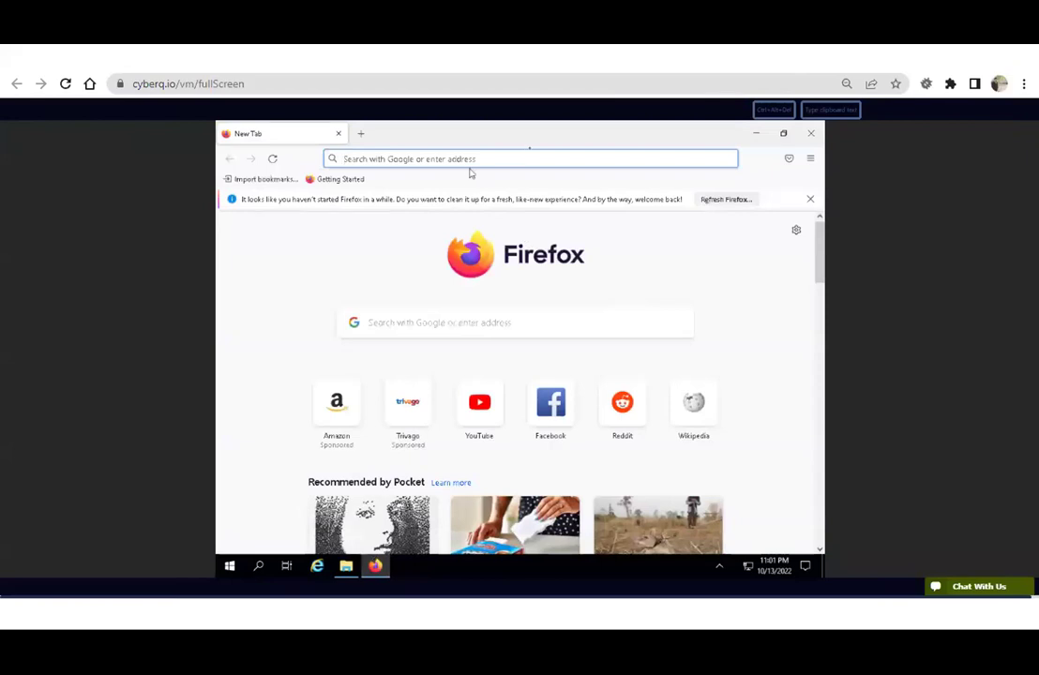
{"action": "left_click", "coordinate": [820, 113]}
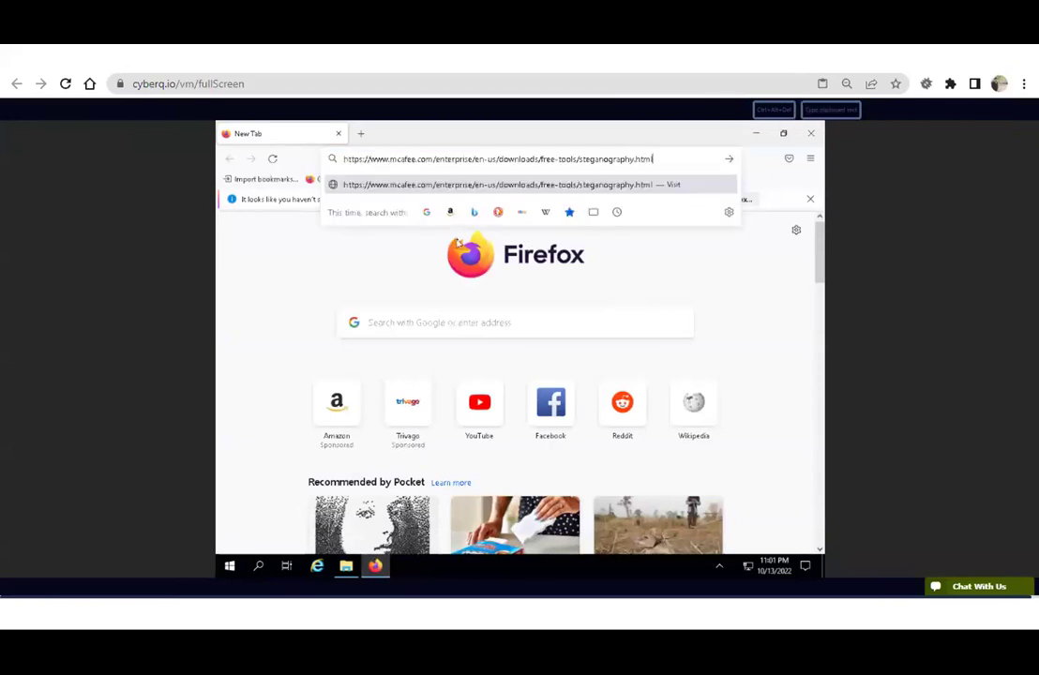
{"action": "key", "text": "Return"}
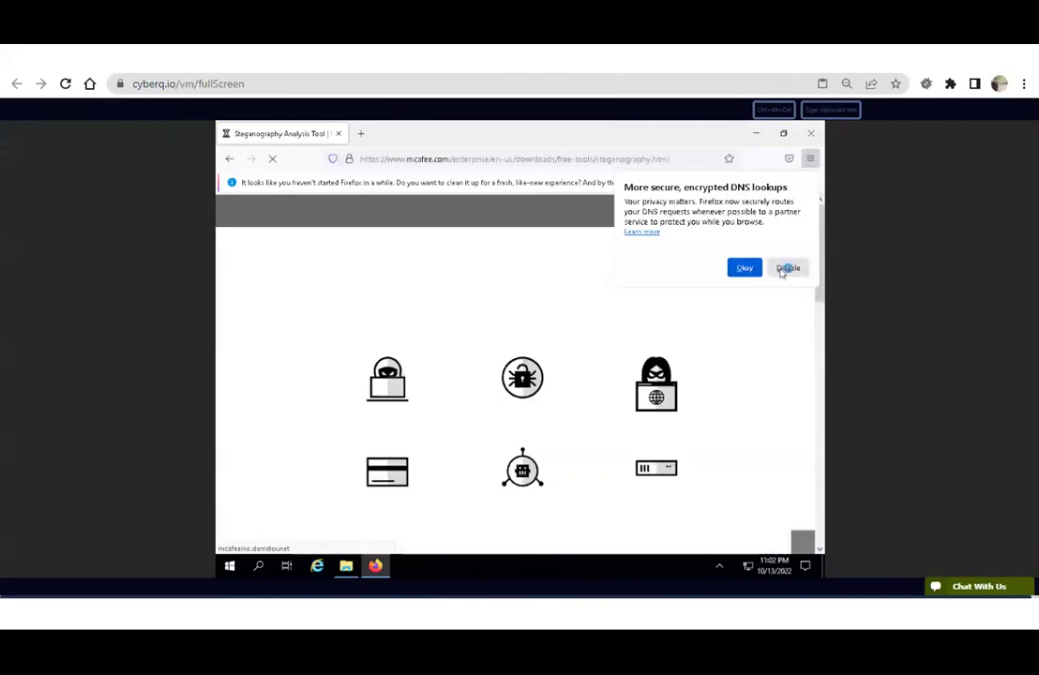
{"action": "left_click", "coordinate": [745, 268]}
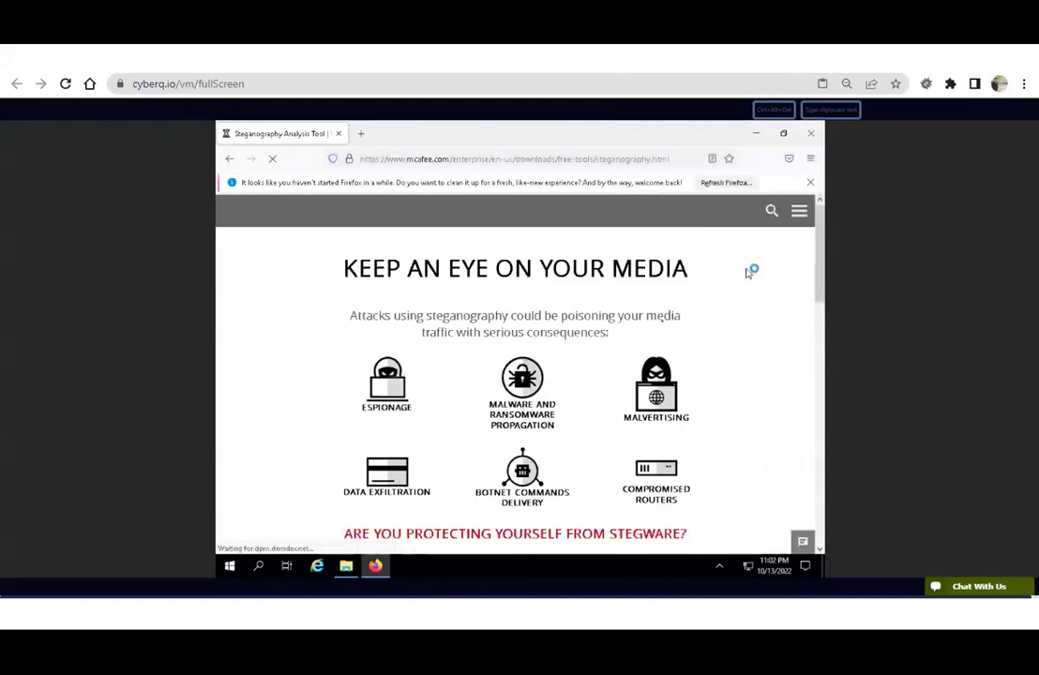
{"action": "scroll", "coordinate": [661, 322], "scroll_direction": "down", "scroll_amount": 5}
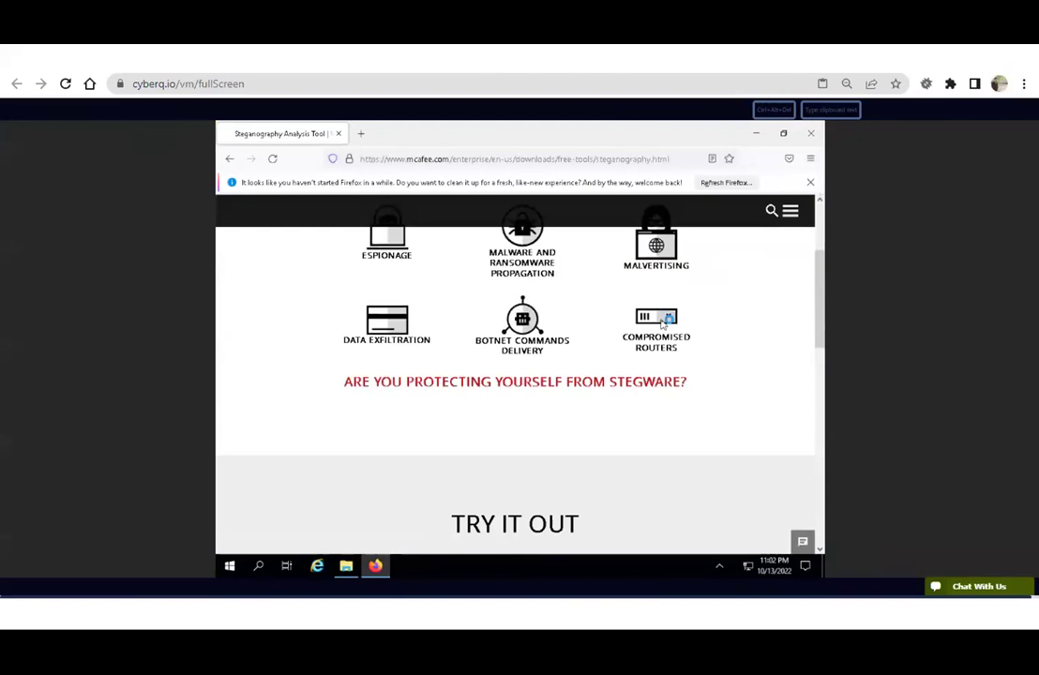
{"action": "scroll", "coordinate": [661, 325], "scroll_direction": "down", "scroll_amount": 3}
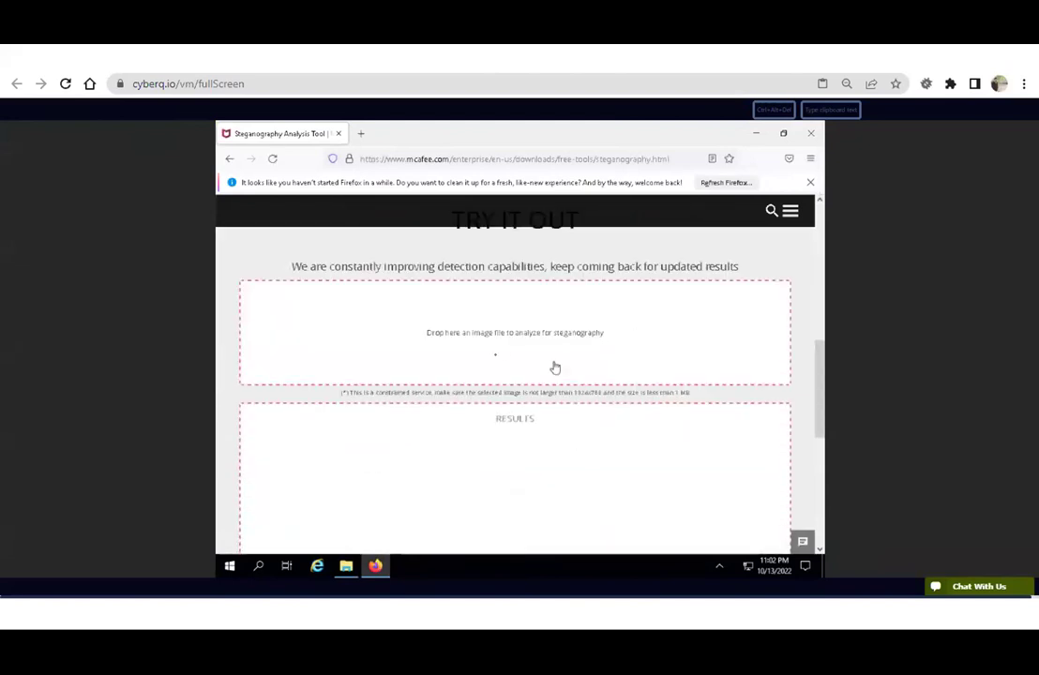
Upload Model.png from the Desktop and review the verdict: suspicious, medium confidence, score 72.51.
{"action": "left_click", "coordinate": [498, 340]}
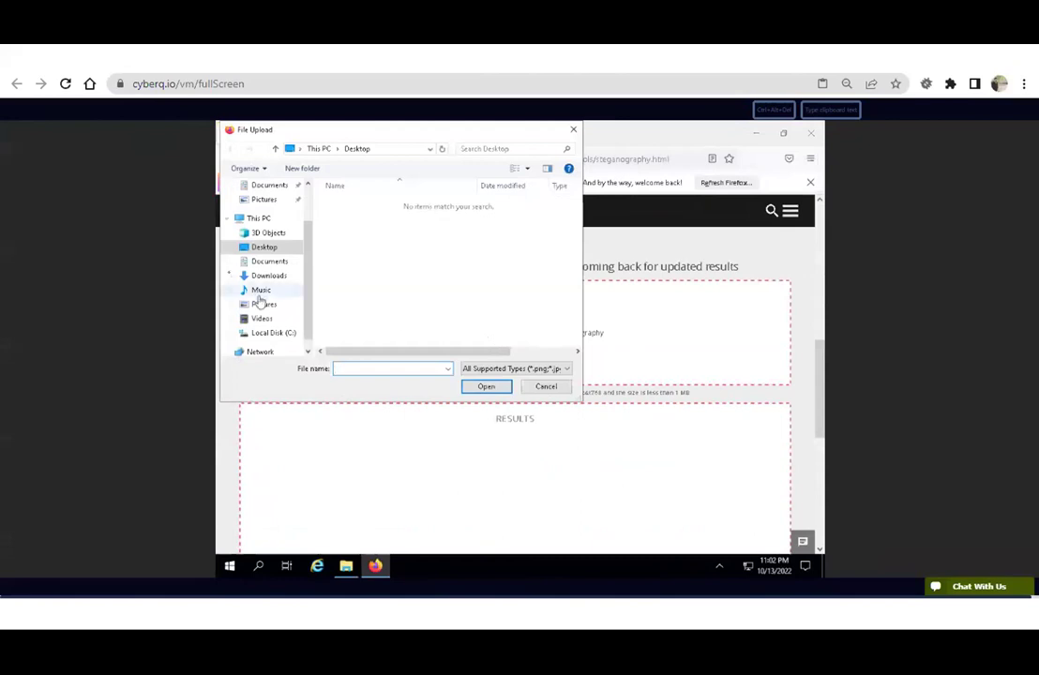
{"action": "scroll", "coordinate": [249, 239], "scroll_direction": "up", "scroll_amount": 2}
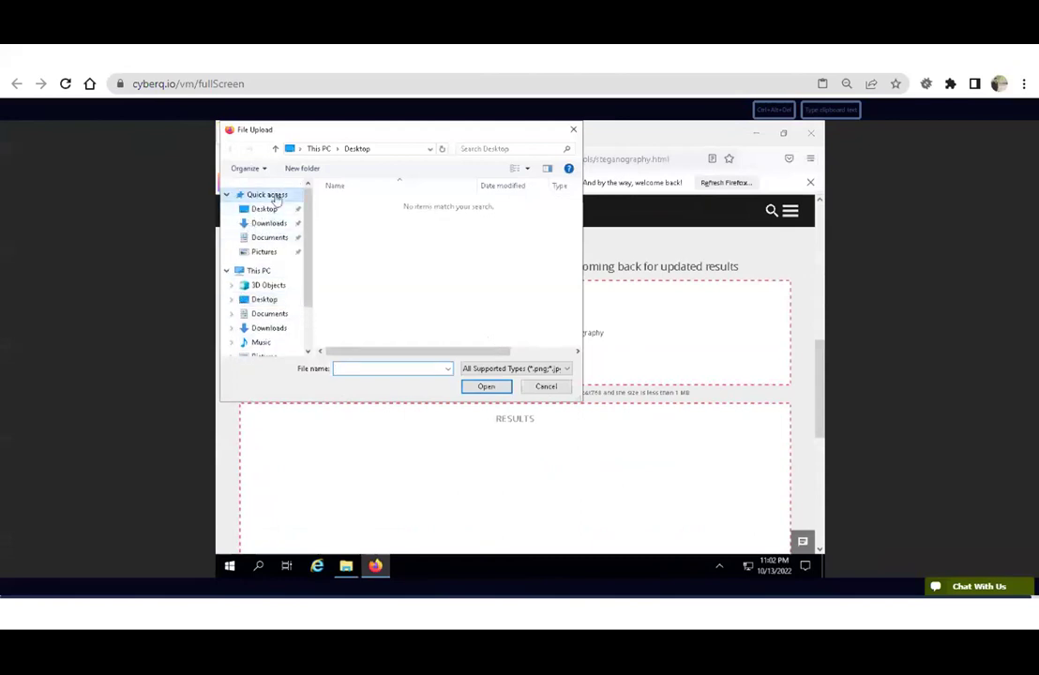
{"action": "left_click", "coordinate": [275, 199]}
{"action": "scroll", "coordinate": [341, 243], "scroll_direction": "down", "scroll_amount": 1}
{"action": "left_click", "coordinate": [372, 346]}
{"action": "left_click", "coordinate": [485, 387]}
{"action": "scroll", "coordinate": [371, 382], "scroll_direction": "down", "scroll_amount": 3}
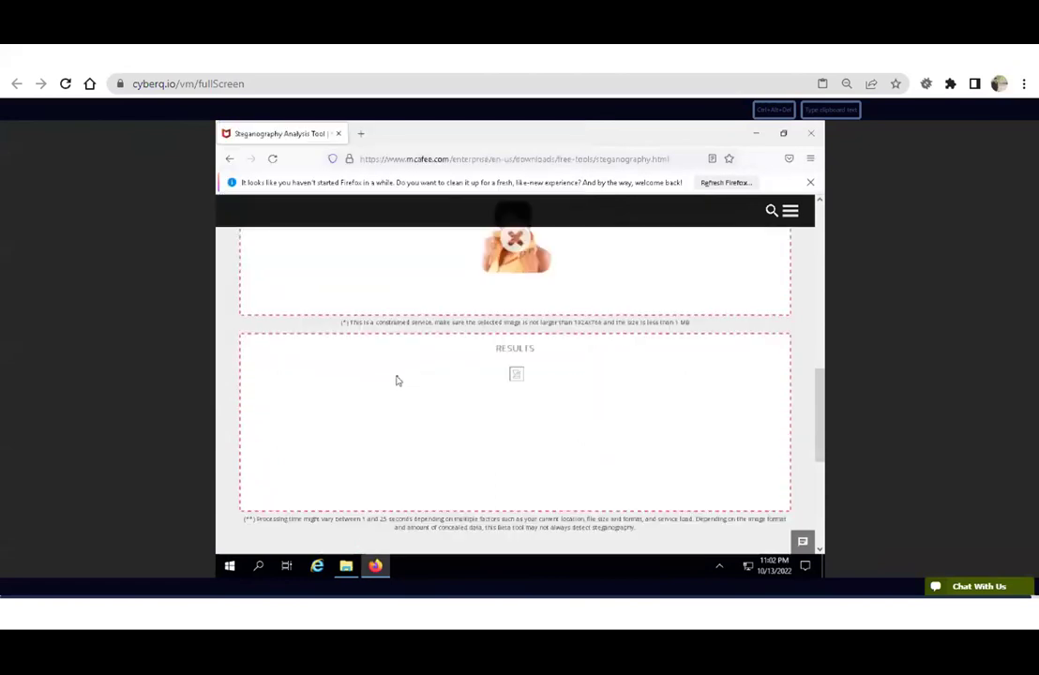
{"action": "scroll", "coordinate": [526, 413], "scroll_direction": "down", "scroll_amount": 2}
{"action": "scroll", "coordinate": [457, 425], "scroll_direction": "up", "scroll_amount": 1}
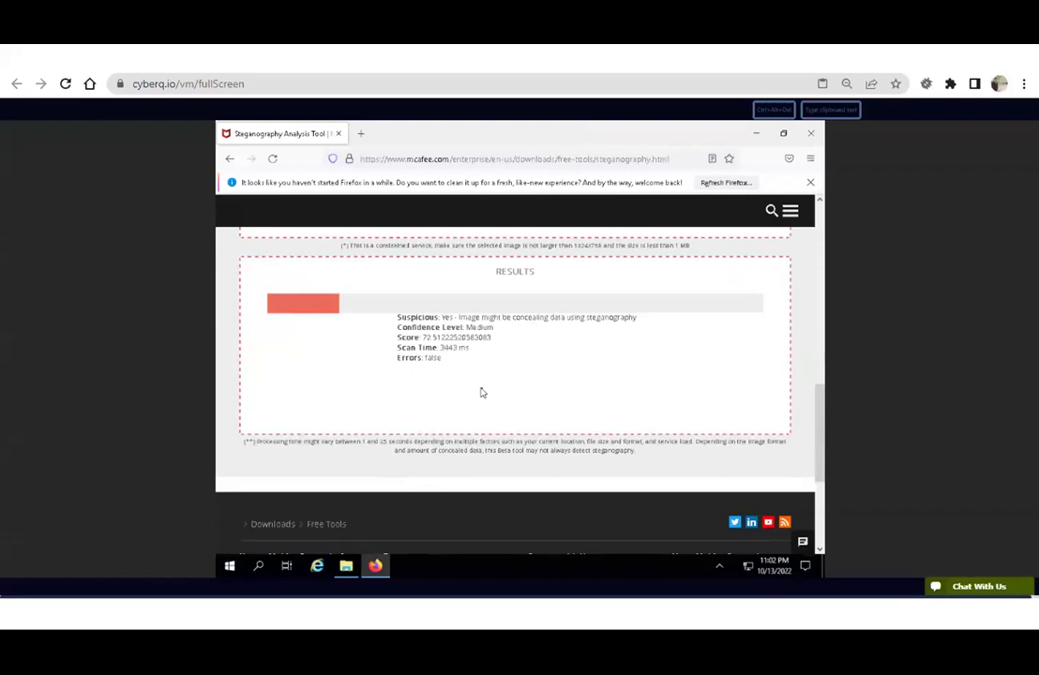
{"action": "scroll", "coordinate": [482, 392], "scroll_direction": "up", "scroll_amount": 2}
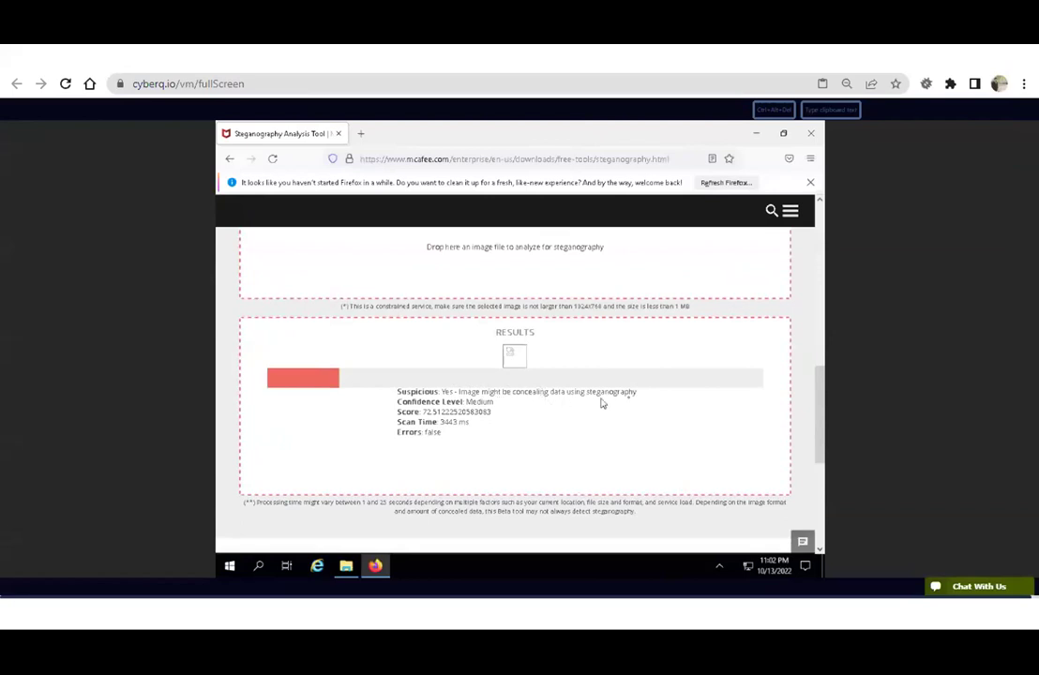
{"action": "left_click_drag", "start_coordinate": [602, 399], "coordinate": [597, 401]}
{"action": "left_click", "coordinate": [559, 414]}
Install OpenStego 0.6.1 with Setup-OpenStego-0.6.1.exe and find Run OpenStego in the Start menu.
{"action": "left_click", "coordinate": [756, 134]}
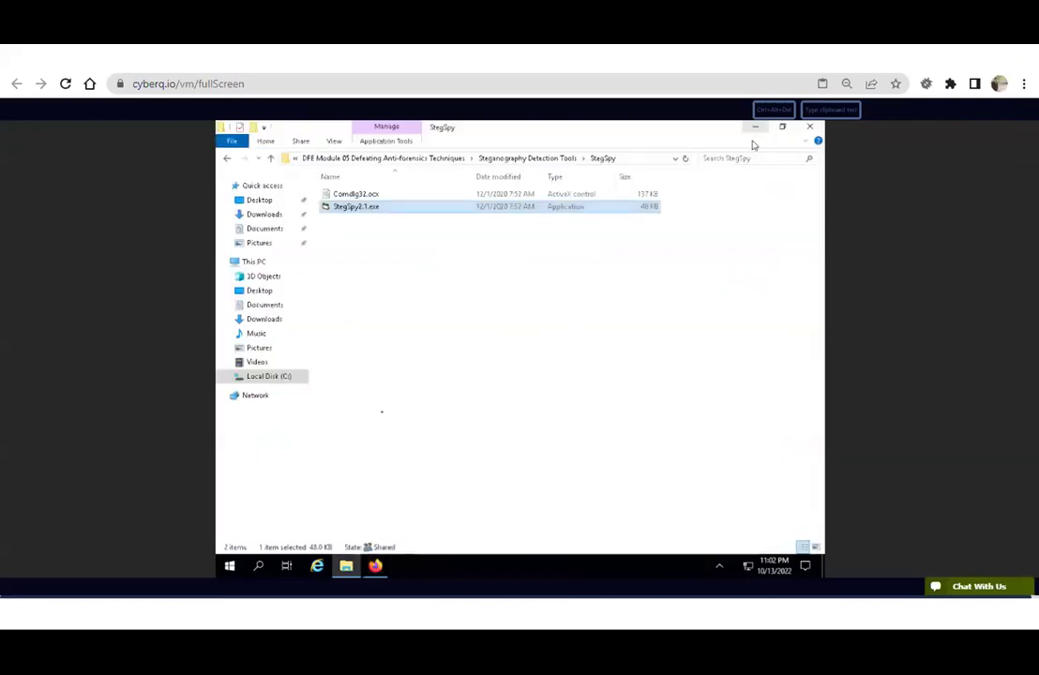
{"action": "left_click", "coordinate": [567, 158]}
{"action": "double_click", "coordinate": [406, 195]}
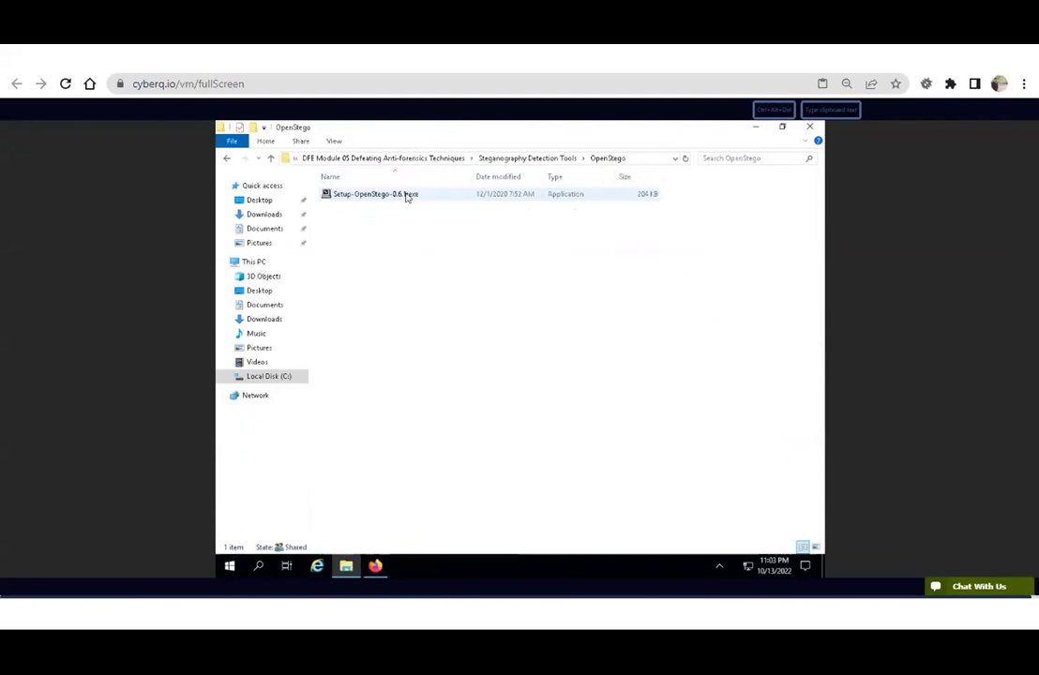
{"action": "double_click", "coordinate": [406, 194]}
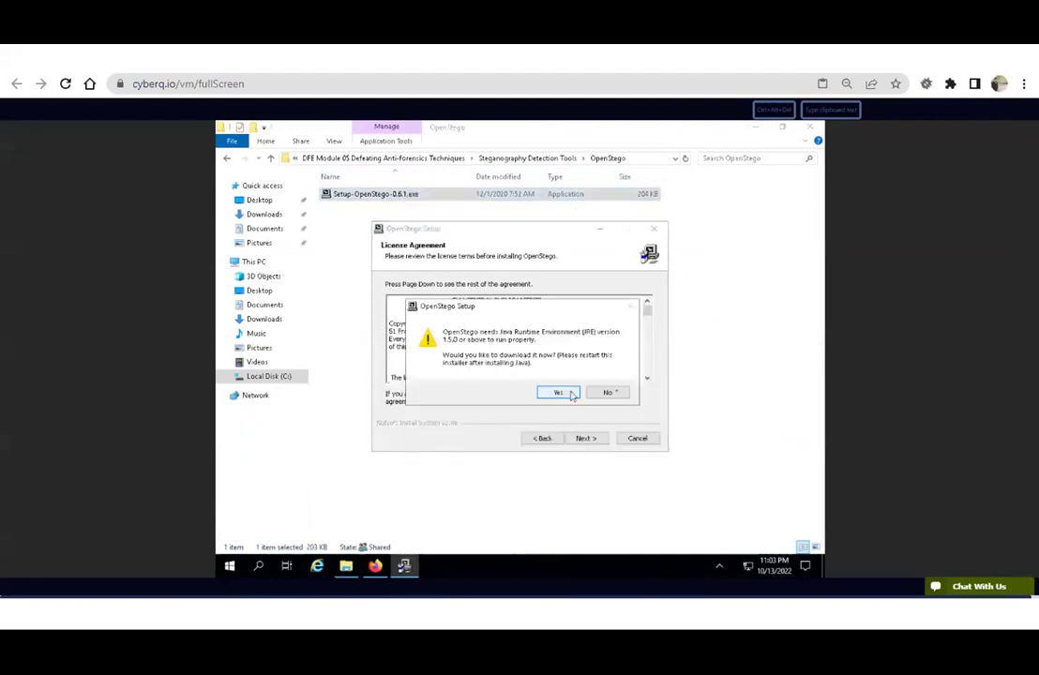
{"action": "left_click", "coordinate": [609, 392]}
{"action": "left_click", "coordinate": [614, 387]}
{"action": "left_click", "coordinate": [587, 439]}
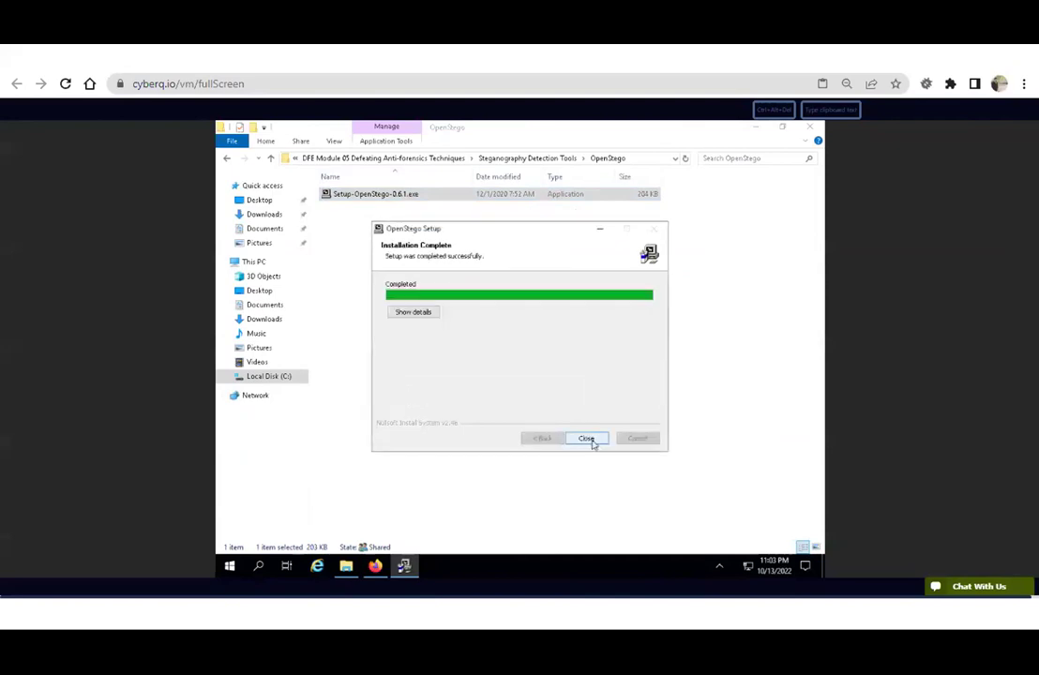
{"action": "key", "text": "super"}
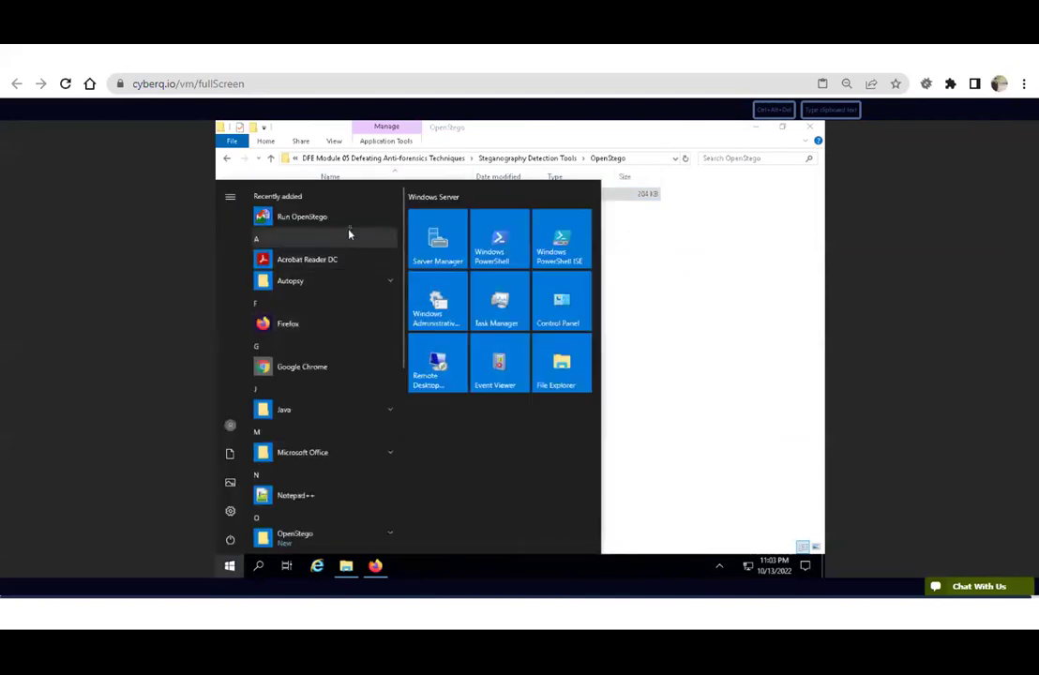
Launch OpenStego, choose Extract Data, and load C:\DFE-Tools\Evidence Files\Image Files\Model.png as input stego file.
{"action": "left_click", "coordinate": [300, 219]}
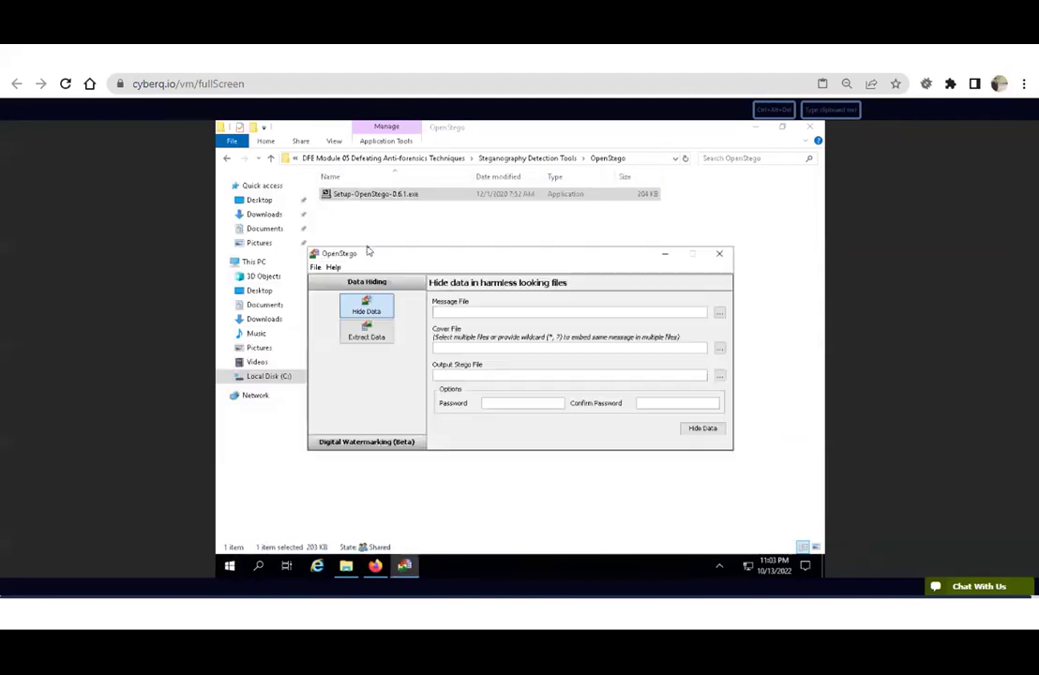
{"action": "left_click", "coordinate": [366, 334]}
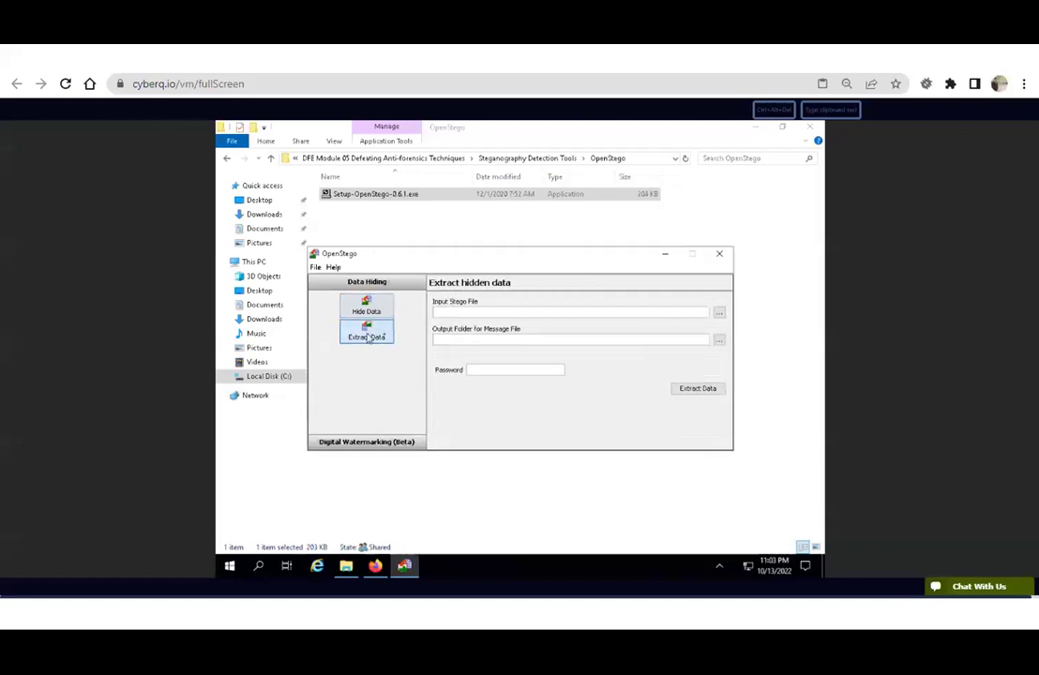
{"action": "left_click", "coordinate": [719, 312]}
{"action": "left_click", "coordinate": [377, 392]}
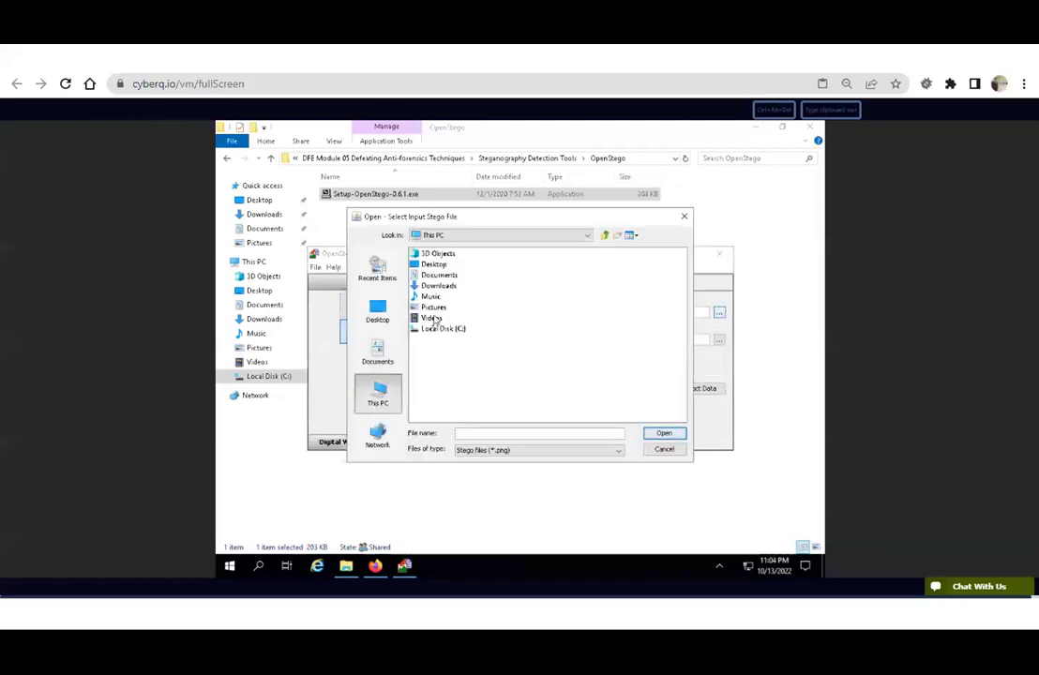
{"action": "double_click", "coordinate": [450, 254]}
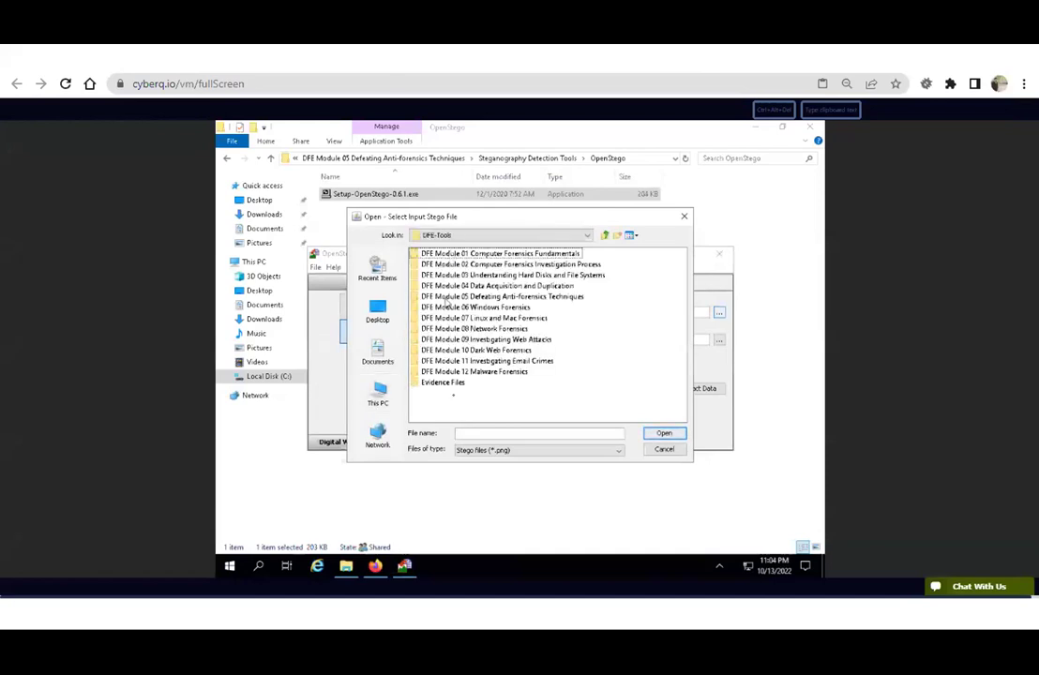
{"action": "double_click", "coordinate": [449, 383]}
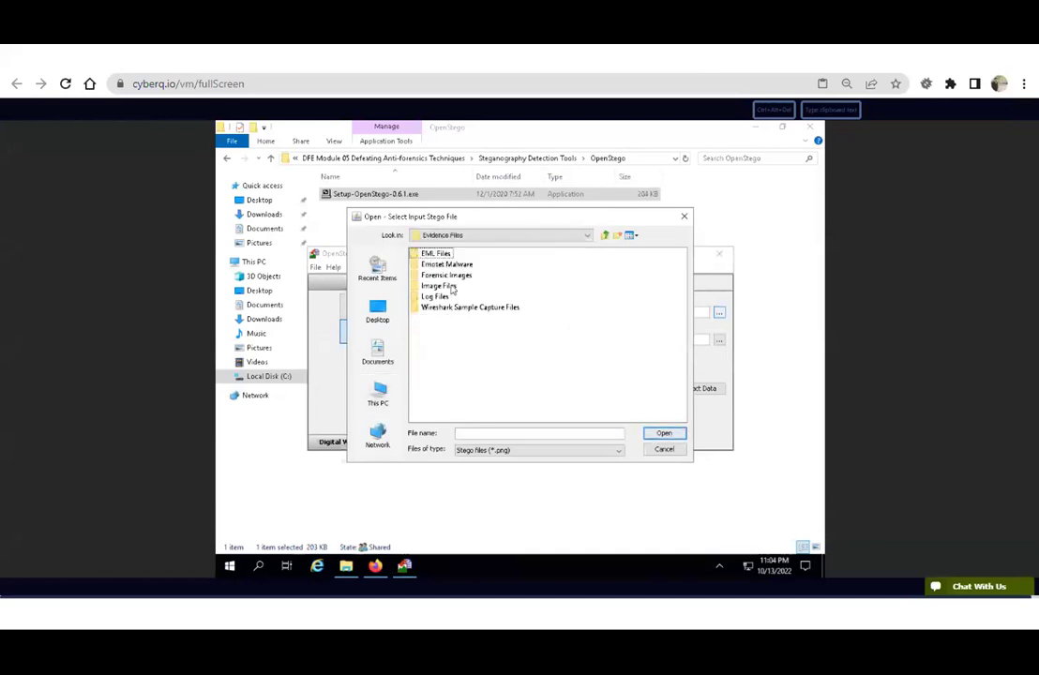
{"action": "double_click", "coordinate": [448, 286]}
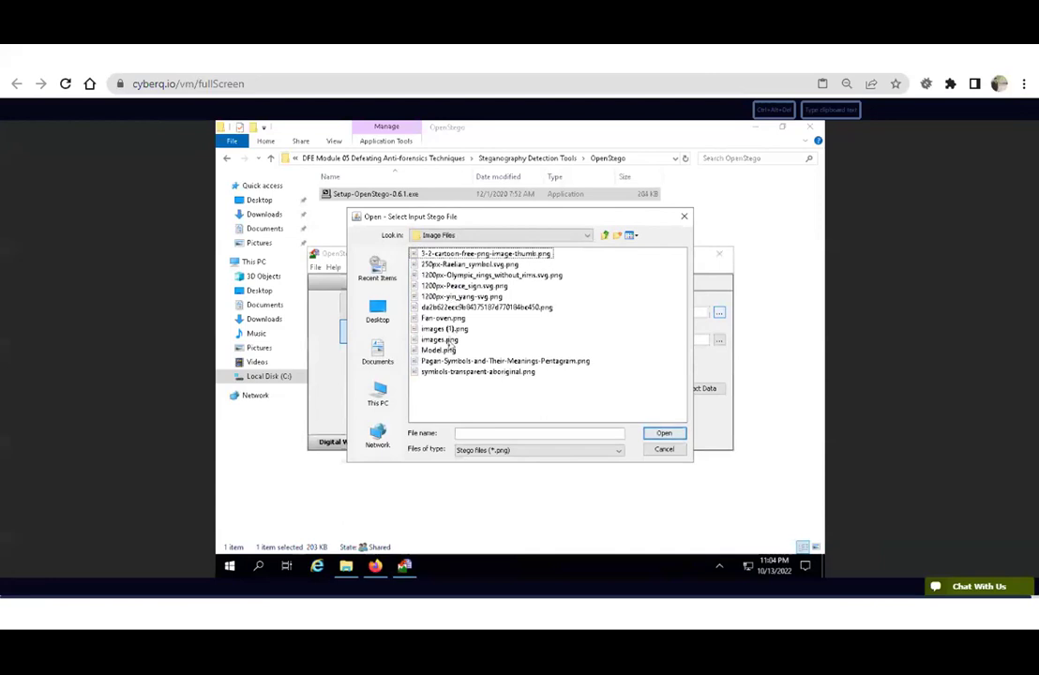
{"action": "left_click", "coordinate": [441, 352]}
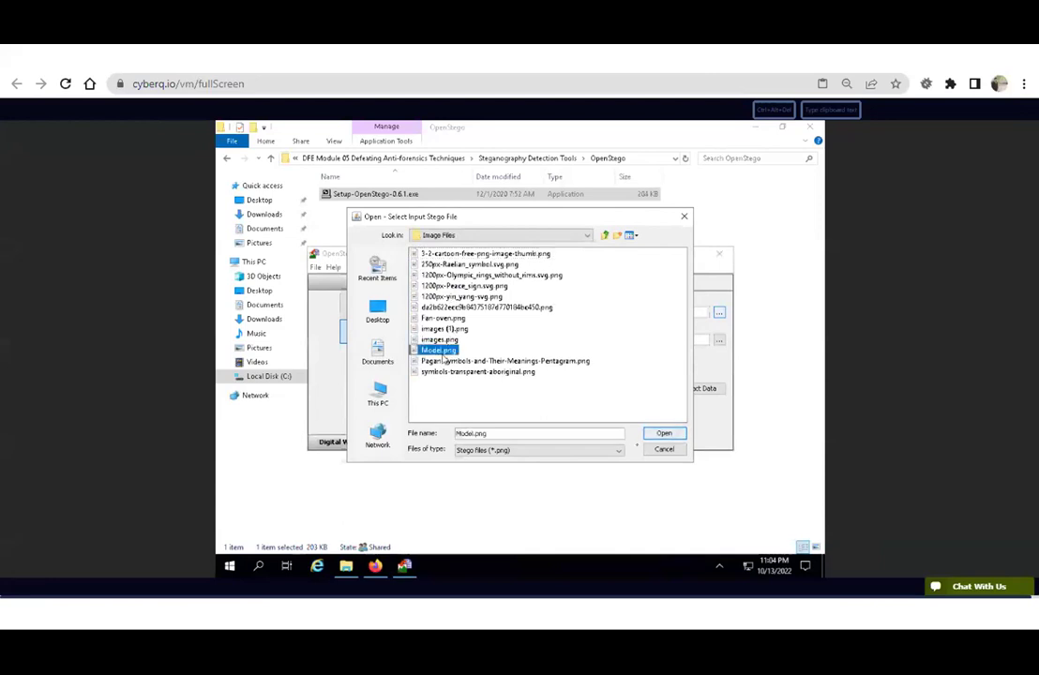
{"action": "left_click", "coordinate": [663, 434]}
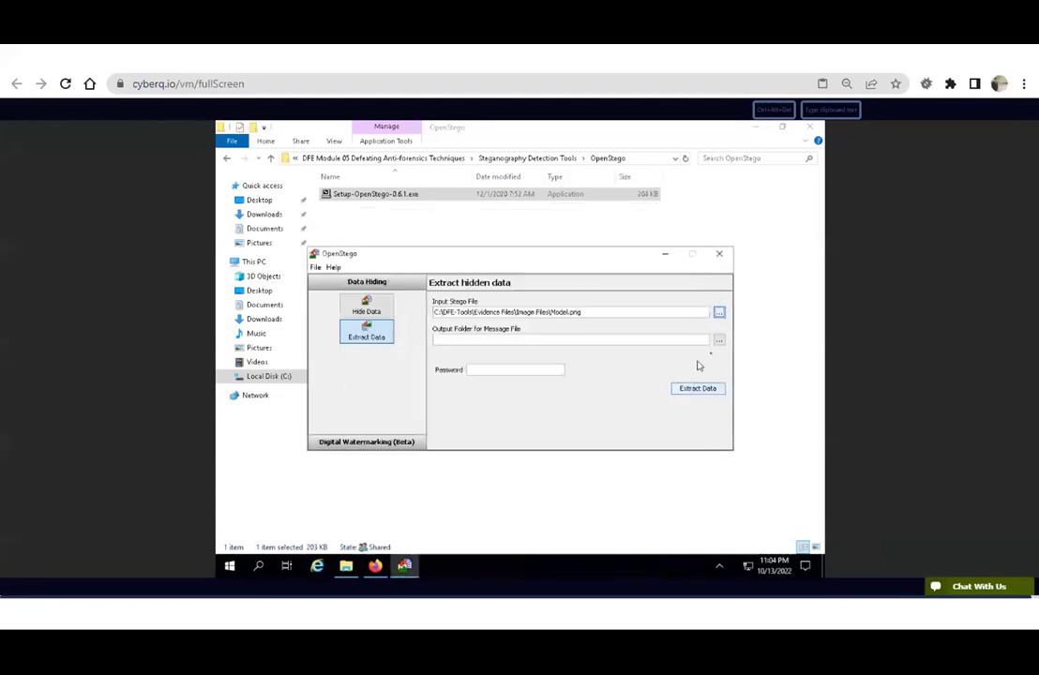
Set the Desktop as output folder and extract the hidden Testing.txt from Model.png.
{"action": "left_click", "coordinate": [719, 340]}
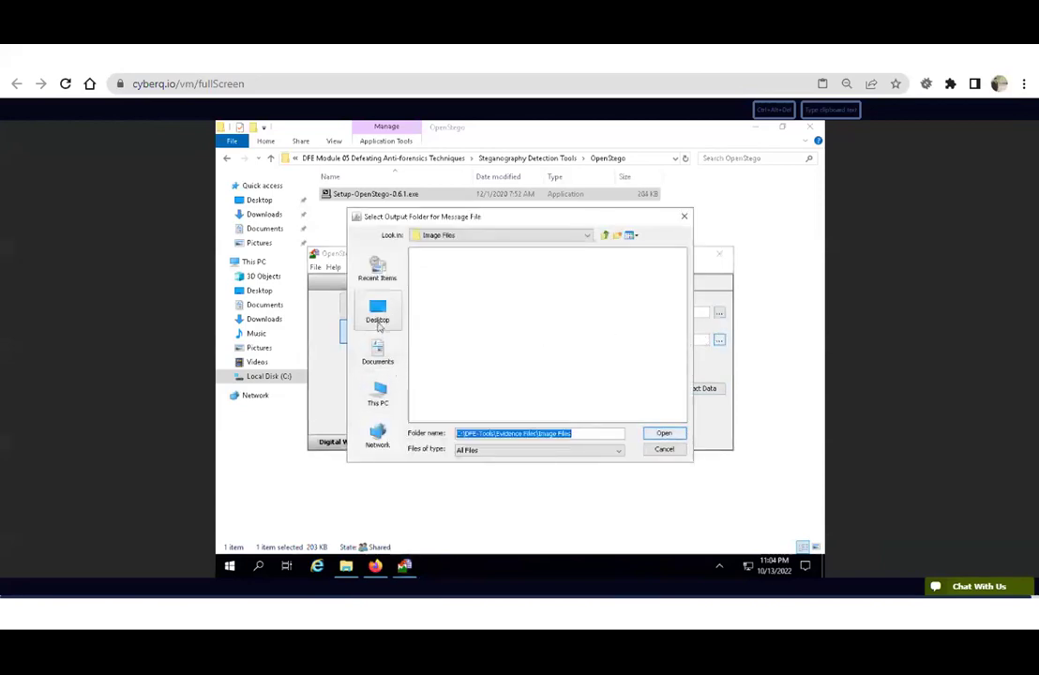
{"action": "left_click", "coordinate": [377, 312]}
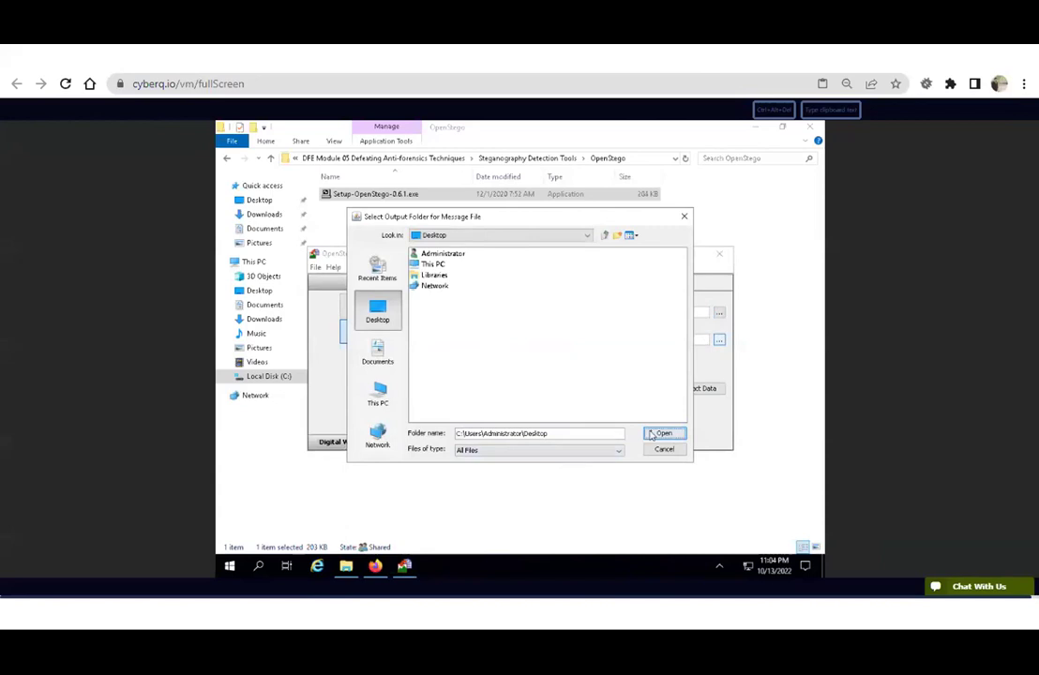
{"action": "left_click", "coordinate": [663, 433]}
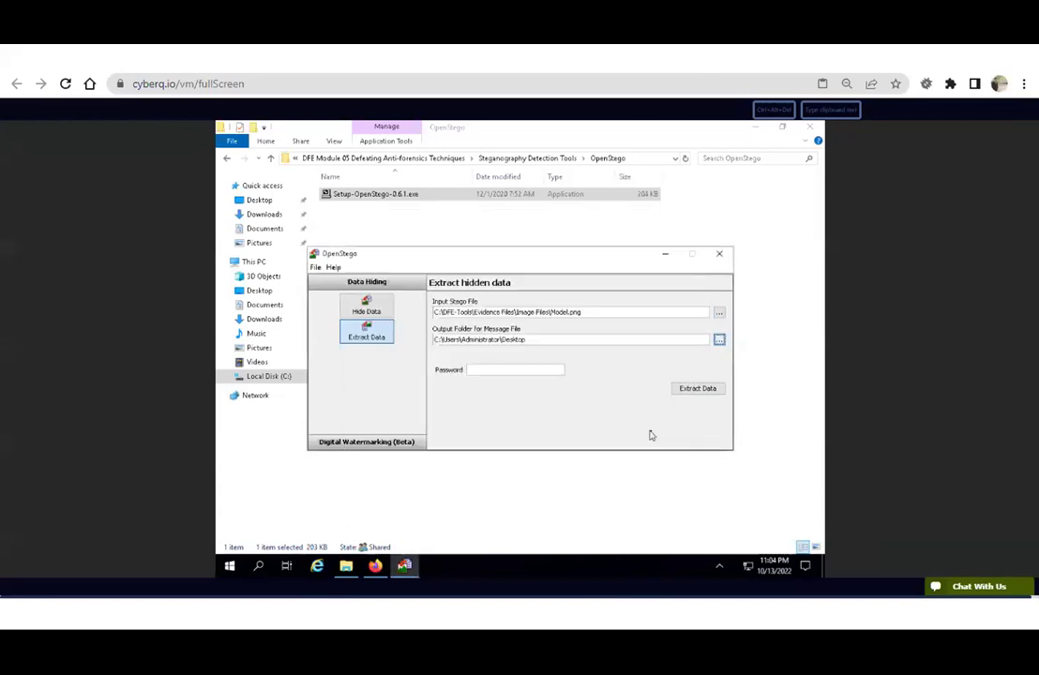
{"action": "left_click", "coordinate": [695, 396]}
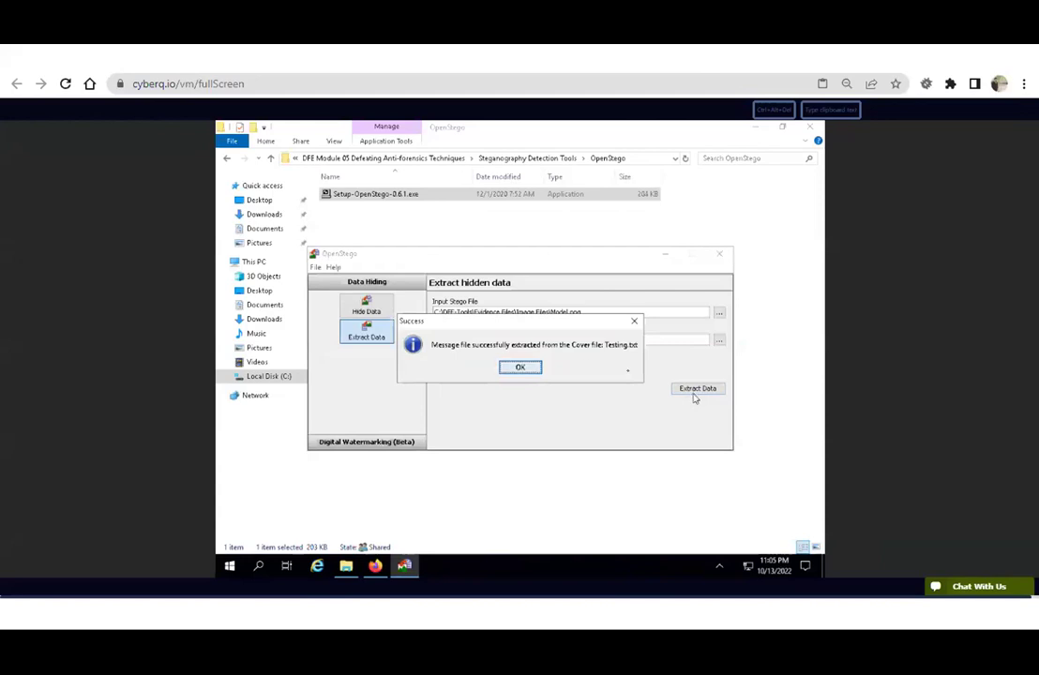
{"action": "left_click", "coordinate": [519, 369]}
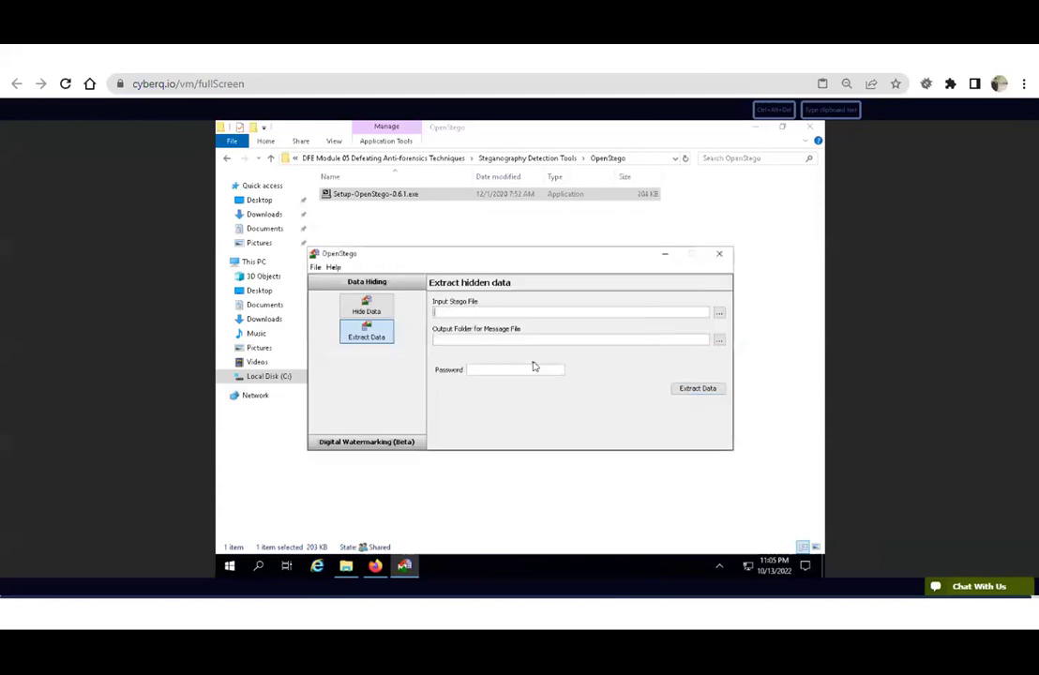
{"action": "left_click", "coordinate": [752, 130]}
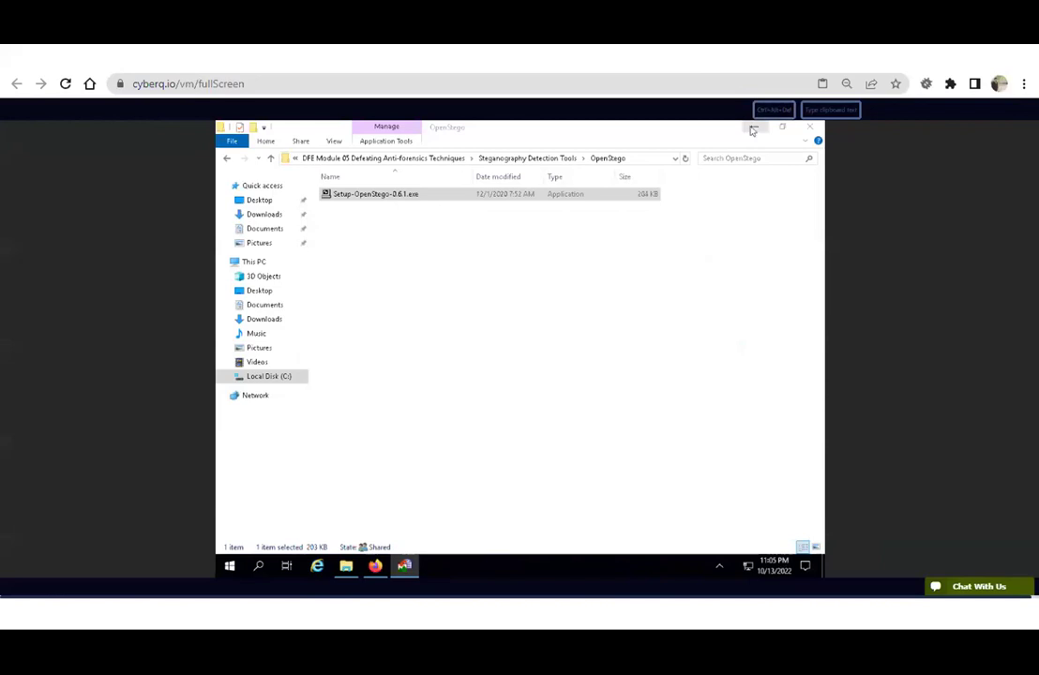
Open the extracted Testing.txt from the desktop, then review manual steps 25–27.
{"action": "left_click", "coordinate": [752, 130]}
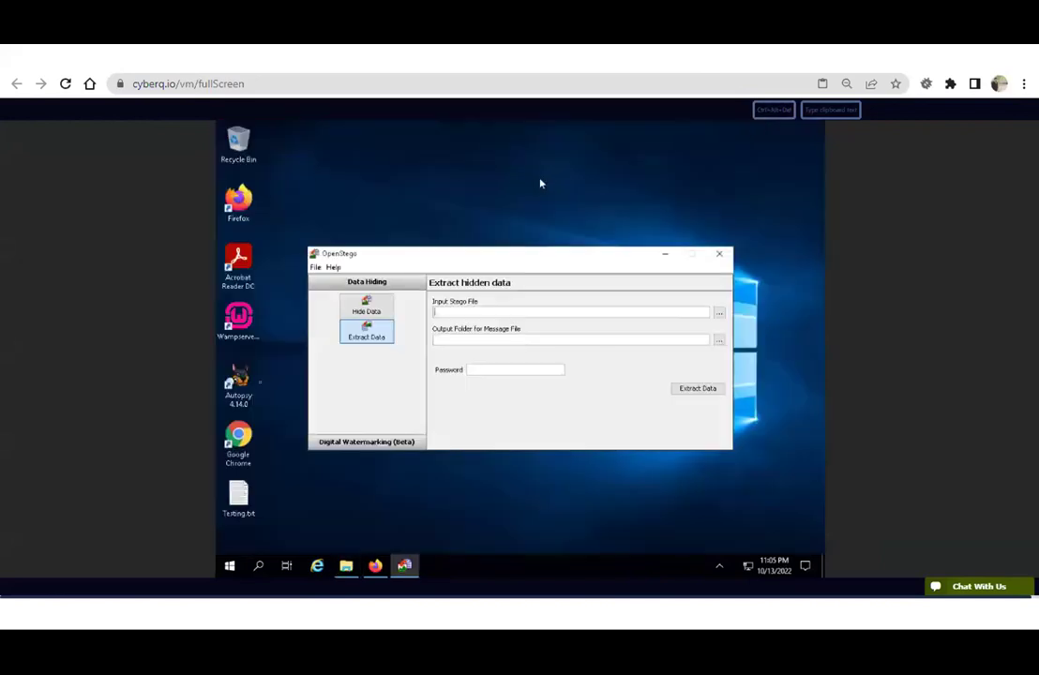
{"action": "double_click", "coordinate": [246, 500]}
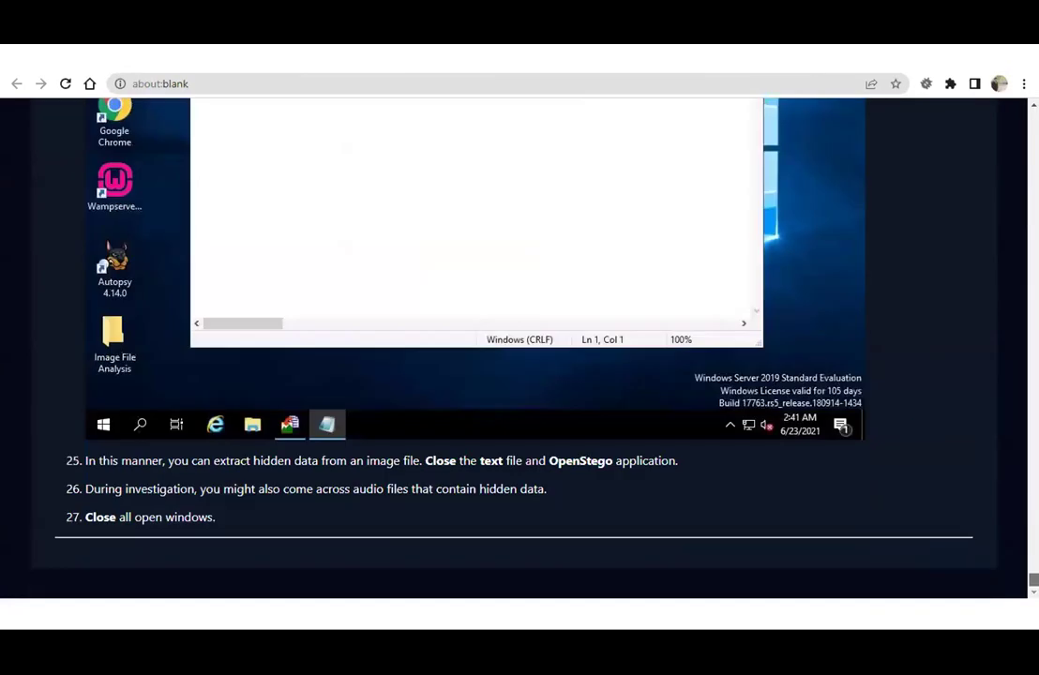
{"action": "left_click_drag", "start_coordinate": [191, 461], "coordinate": [696, 474]}
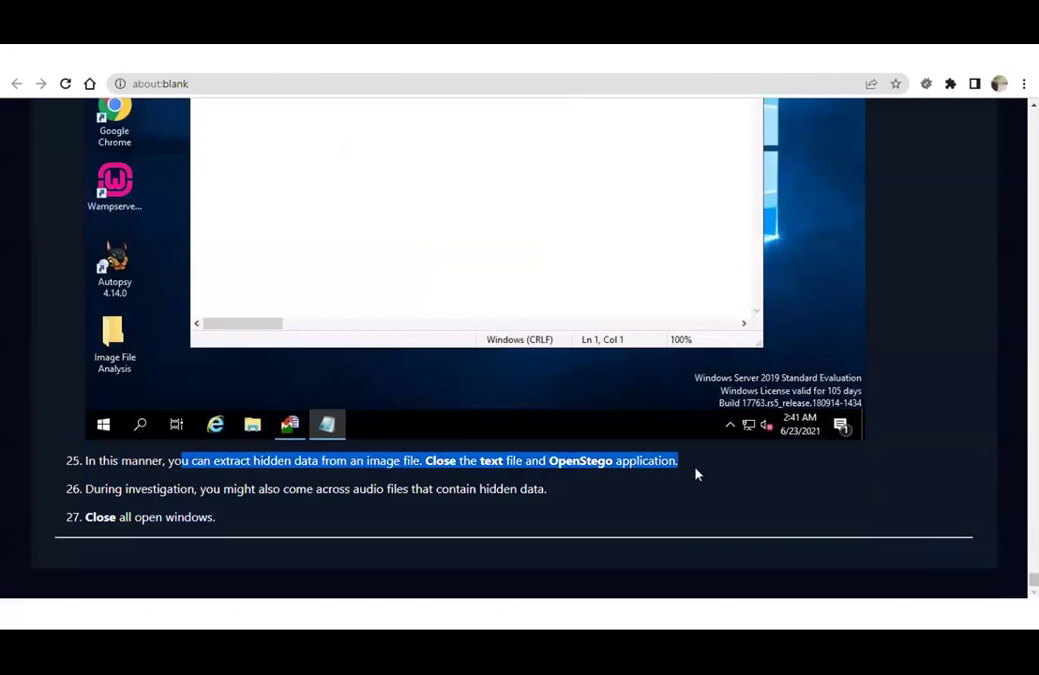
{"action": "left_click", "coordinate": [318, 485]}
{"action": "left_click_drag", "start_coordinate": [152, 489], "coordinate": [544, 488]}
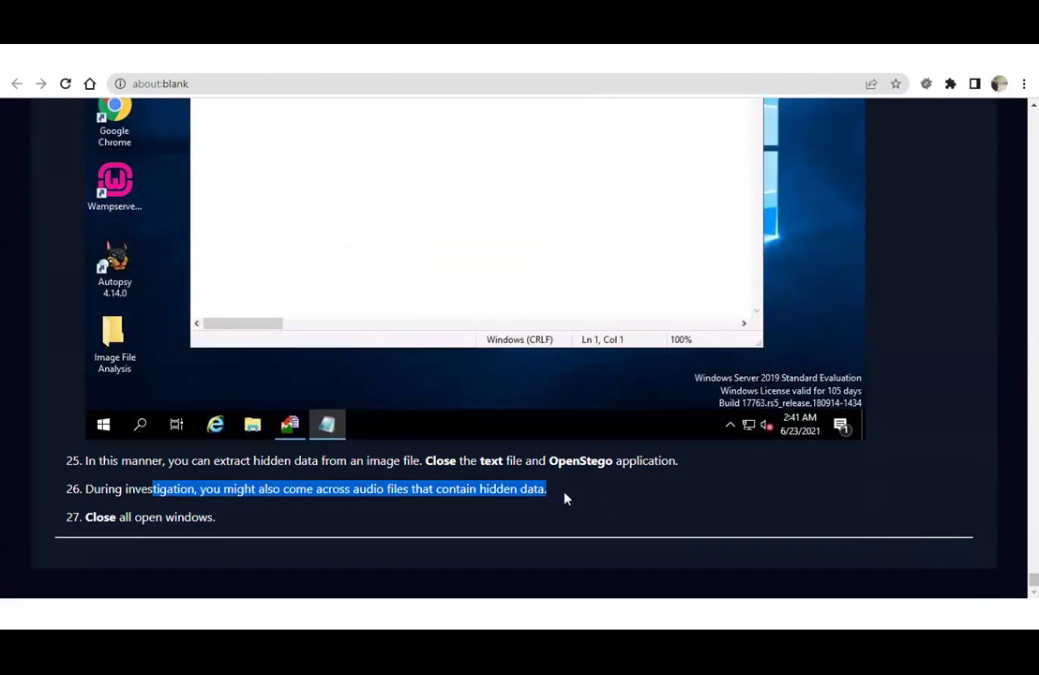
{"action": "left_click", "coordinate": [629, 598]}
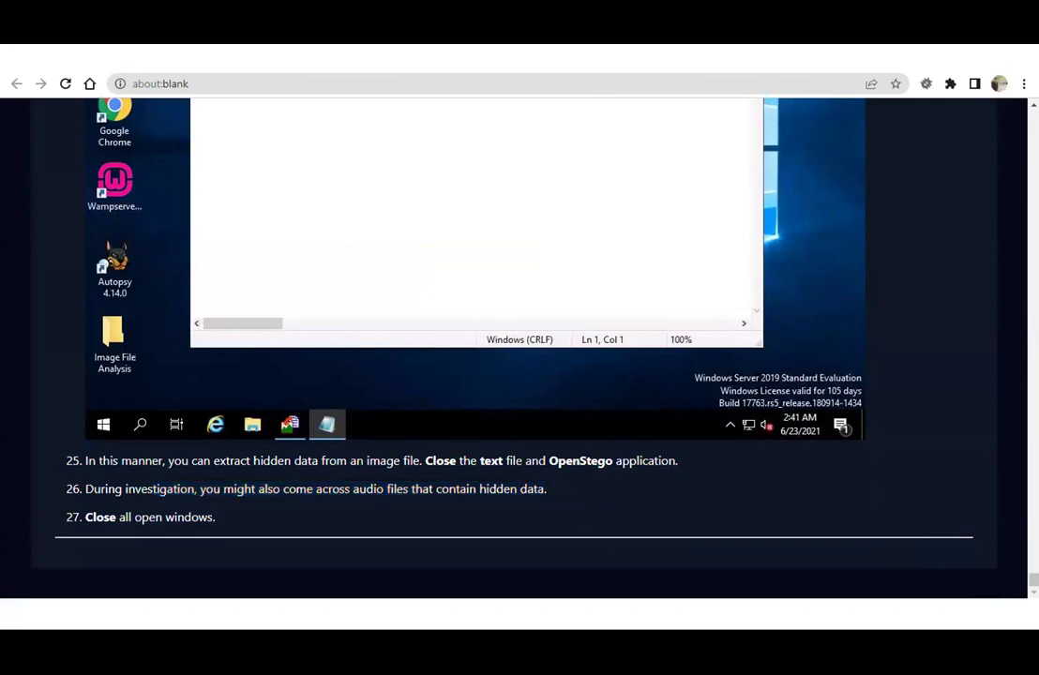